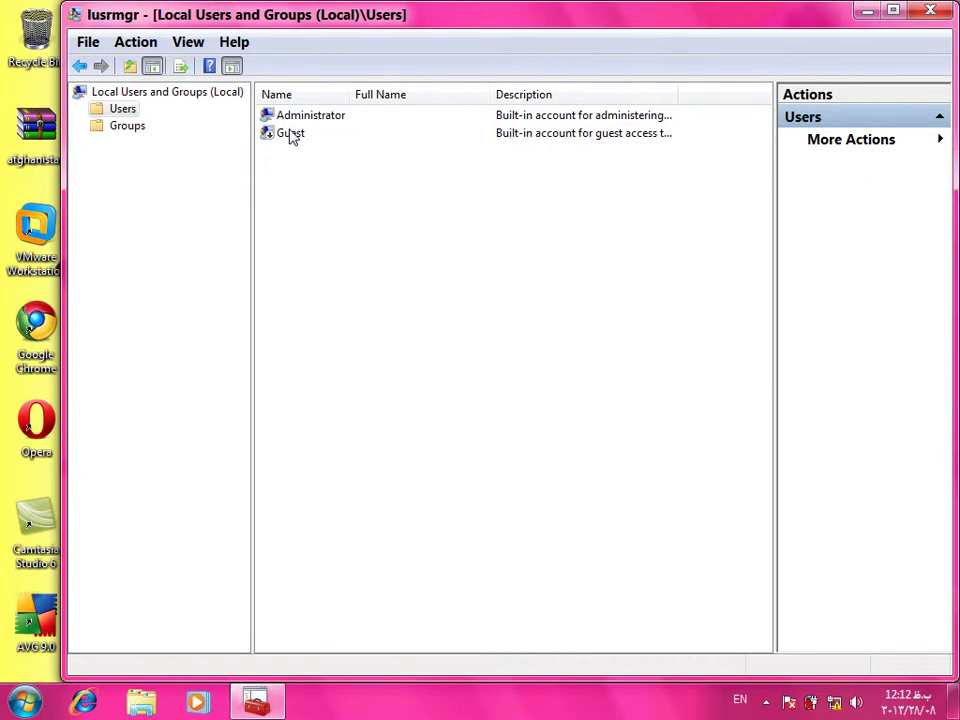
Start a new local user with user name Kabul and full name Afghanistan
right_click(311, 252)
left_click(370, 260)
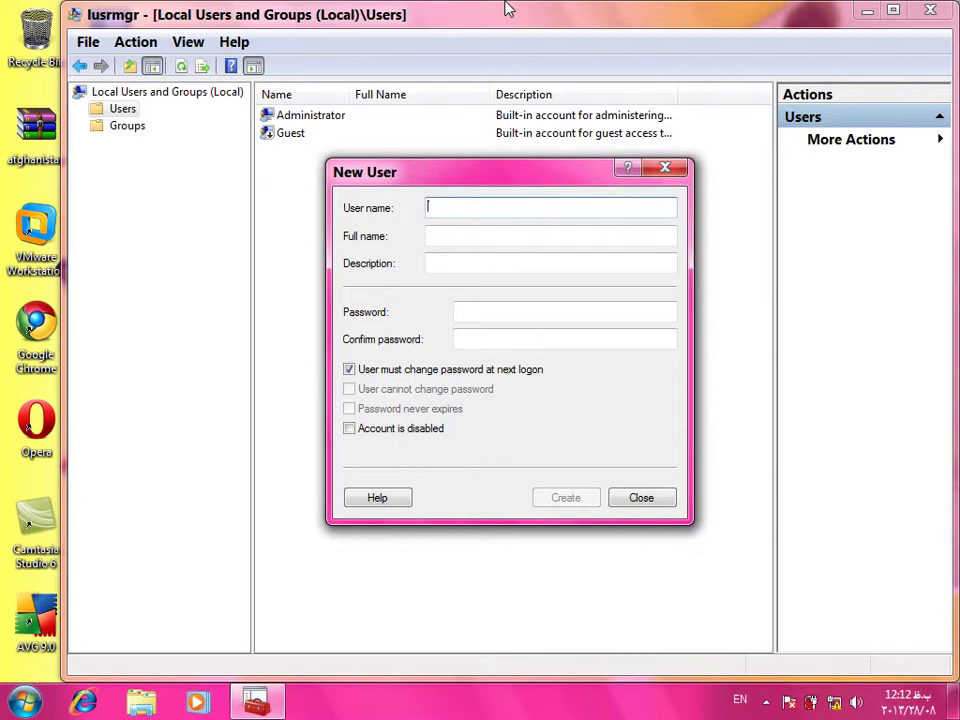
type("Kabul")
key("Tab")
type("Afghansitan")
key("Tab")
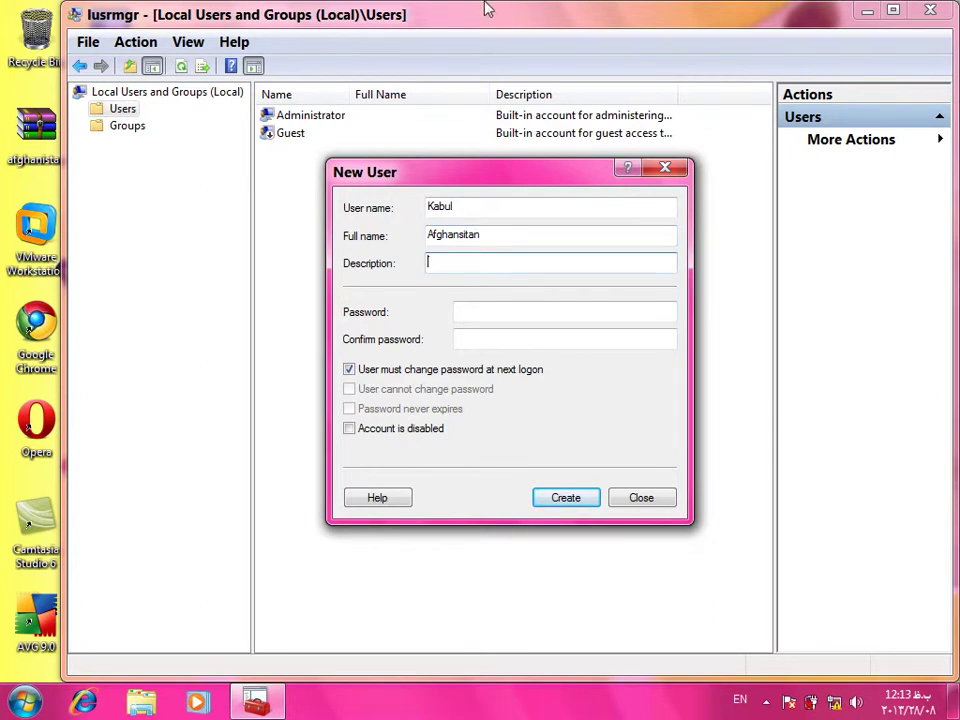
left_click(490, 233)
key("BackSpace")
key("BackSpace")
key("BackSpace")
key("BackSpace")
key("BackSpace")
type("istan")
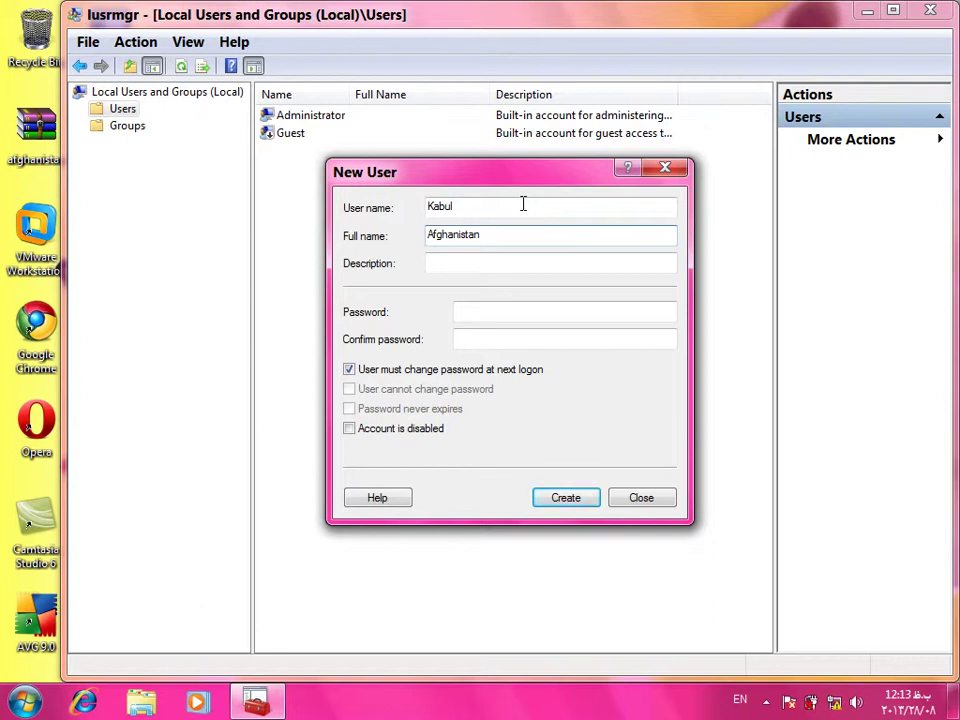
Enter the description 'Kabul Afghansitan User' for the new user
left_click(451, 266)
type("A")
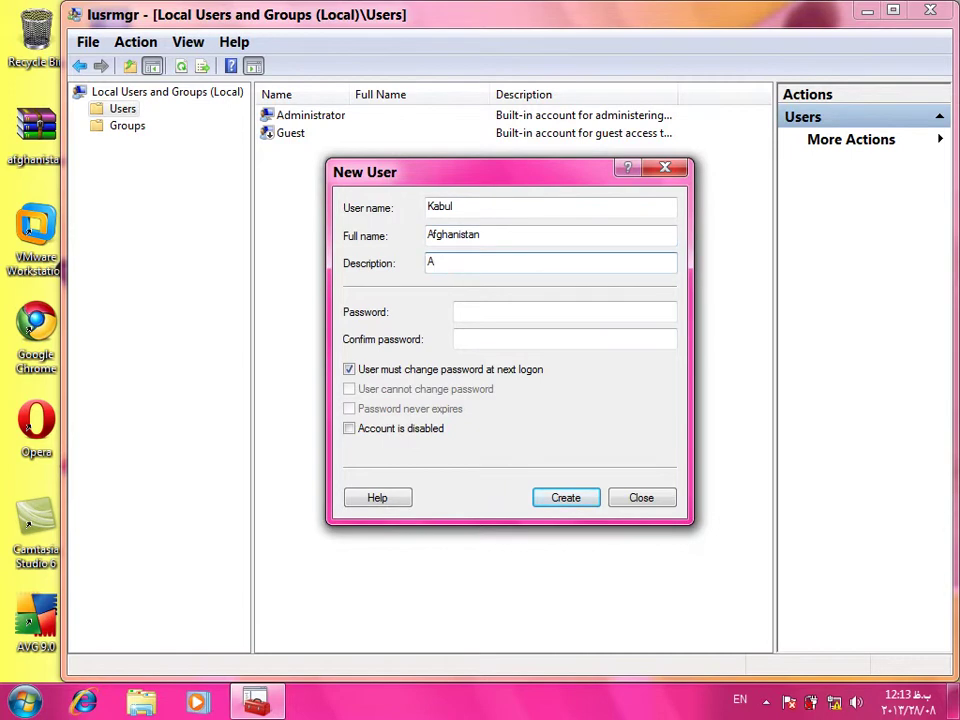
type("fghansitan")
key("BackSpace")
key("BackSpace")
key("BackSpace")
key("BackSpace")
key("BackSpace")
key("BackSpace")
key("BackSpace")
key("BackSpace")
key("BackSpace")
key("BackSpace")
key("BackSpace")
type("Kabul Afghansitan USe")
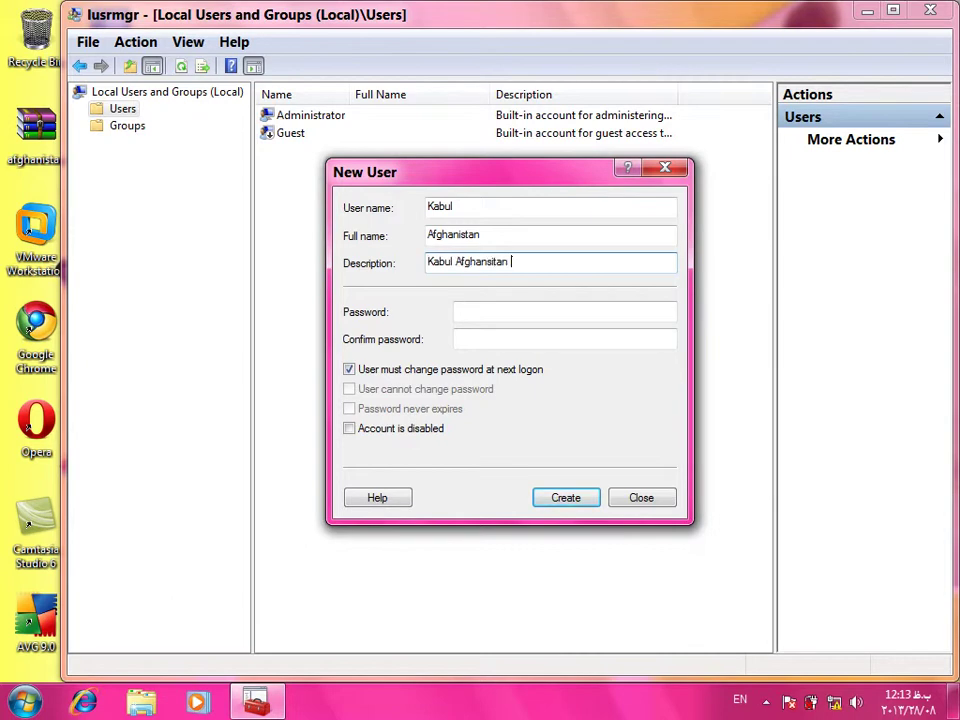
key("BackSpace")
key("BackSpace")
type("er")
key("BackSpace")
key("BackSpace")
type("ser")
Enter the account password for Kabul and move on to confirm it
left_click(482, 308)
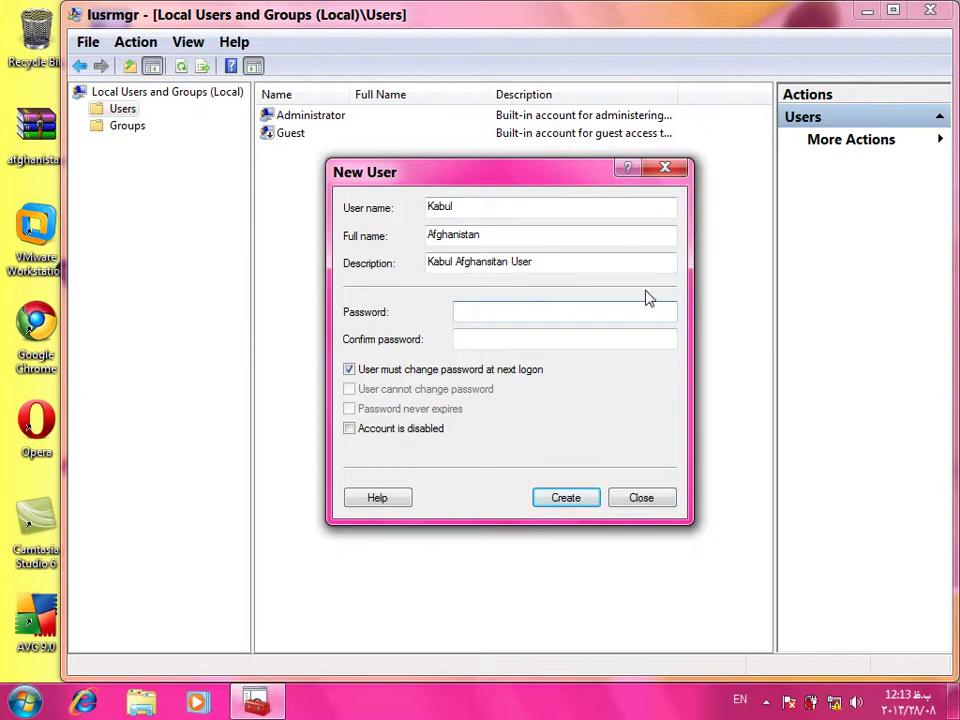
key("Tab")
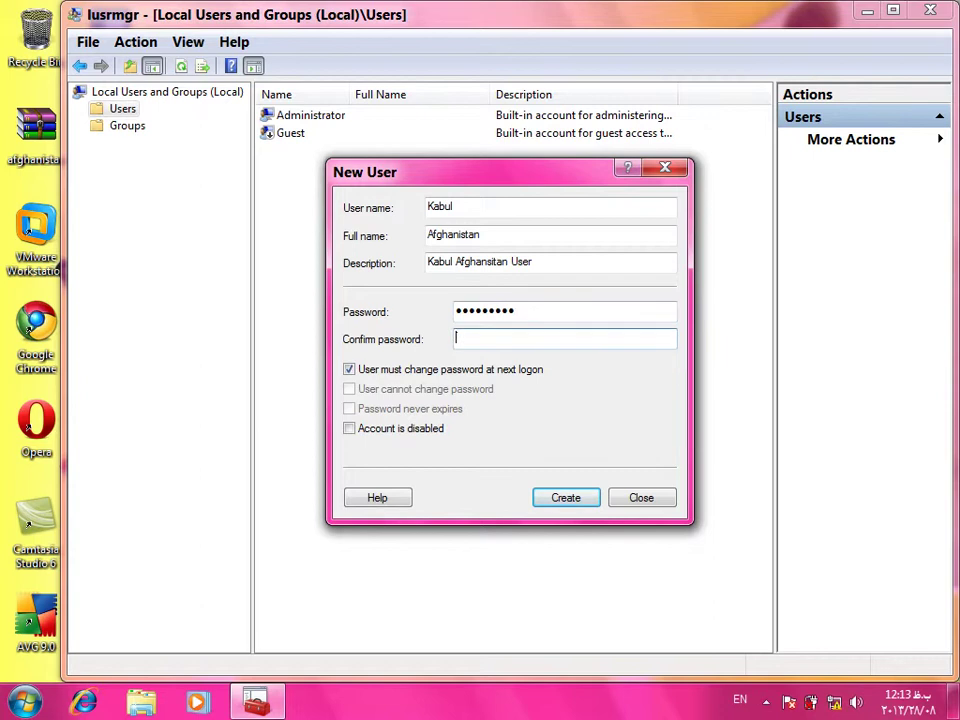
Keep 'User must change password at next logon' enabled, create the Kabul account, and close the form
left_click_drag(445, 185, 600, 178)
left_click(584, 367)
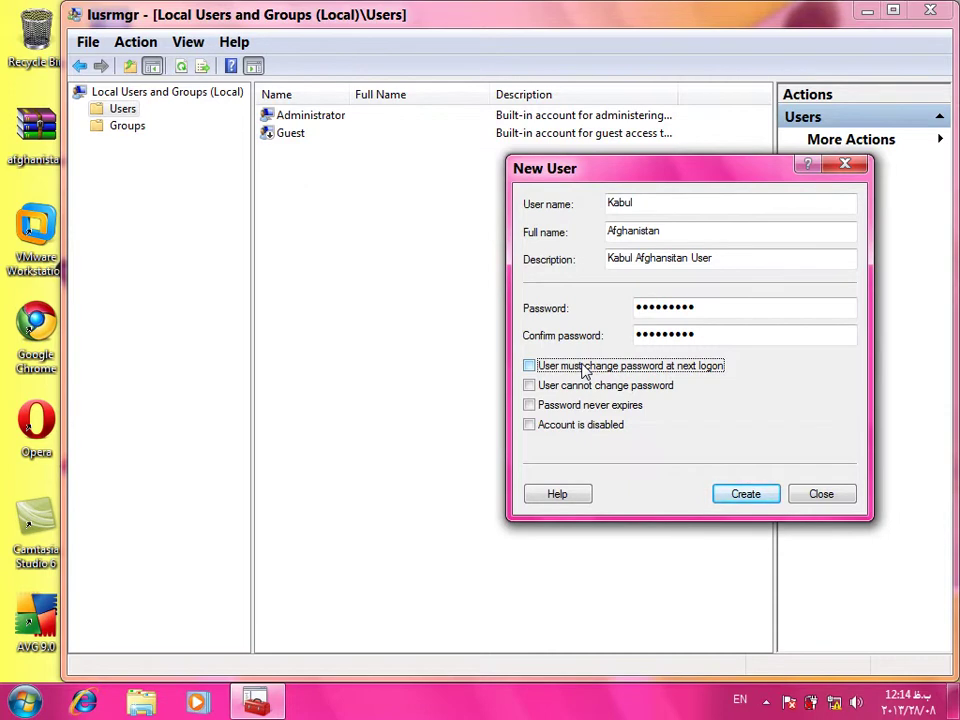
left_click(584, 372)
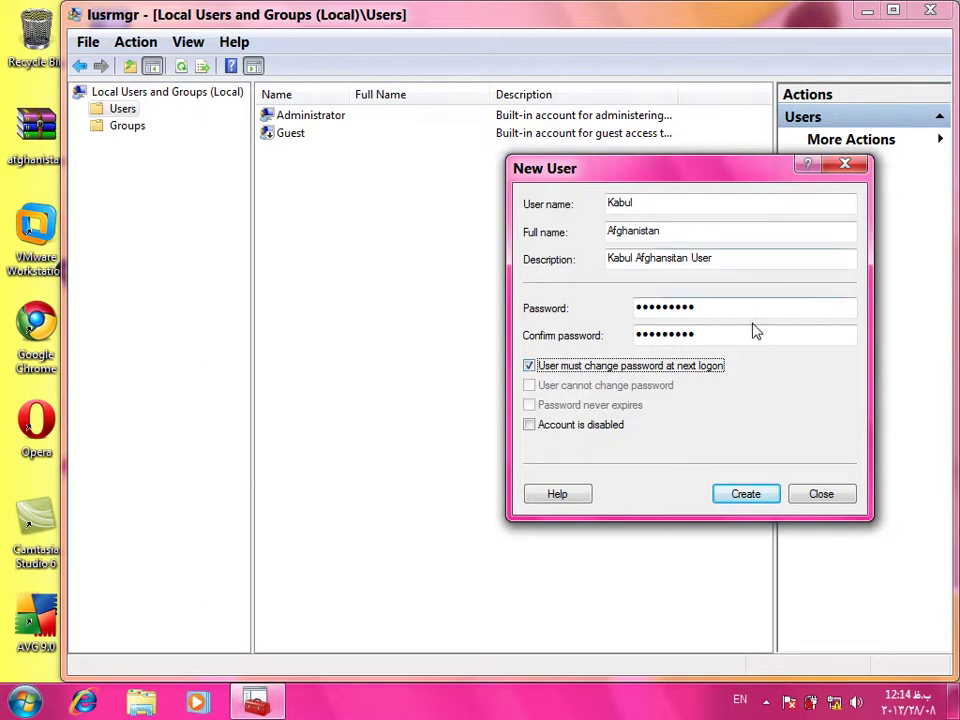
left_click(743, 500)
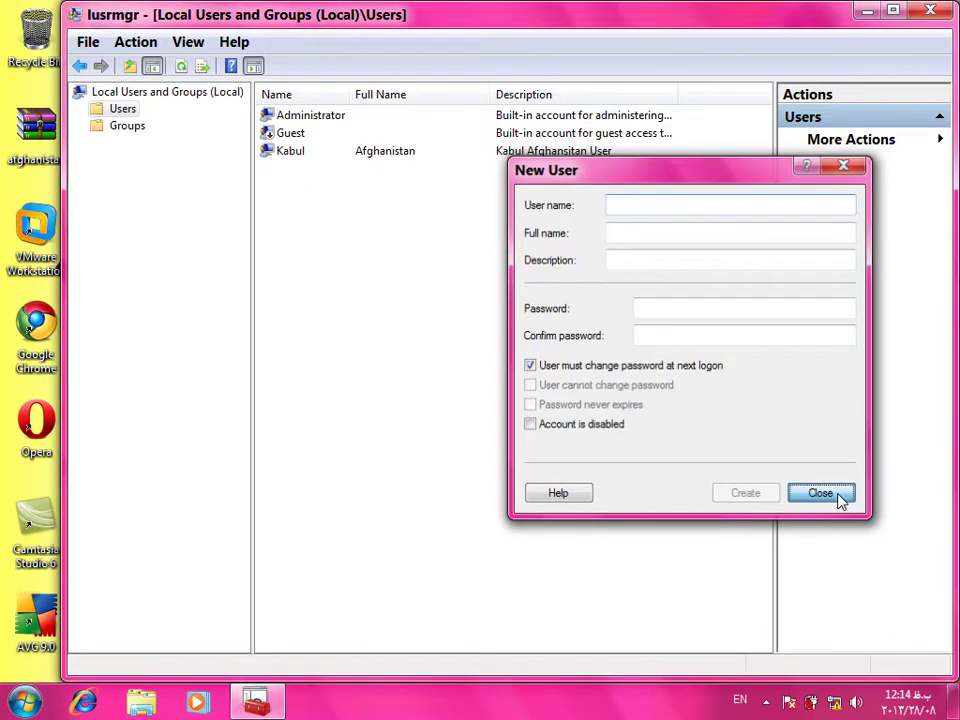
left_click(840, 500)
Select Kabul in the Users list and switch Windows user from the Start menu
left_click(291, 156)
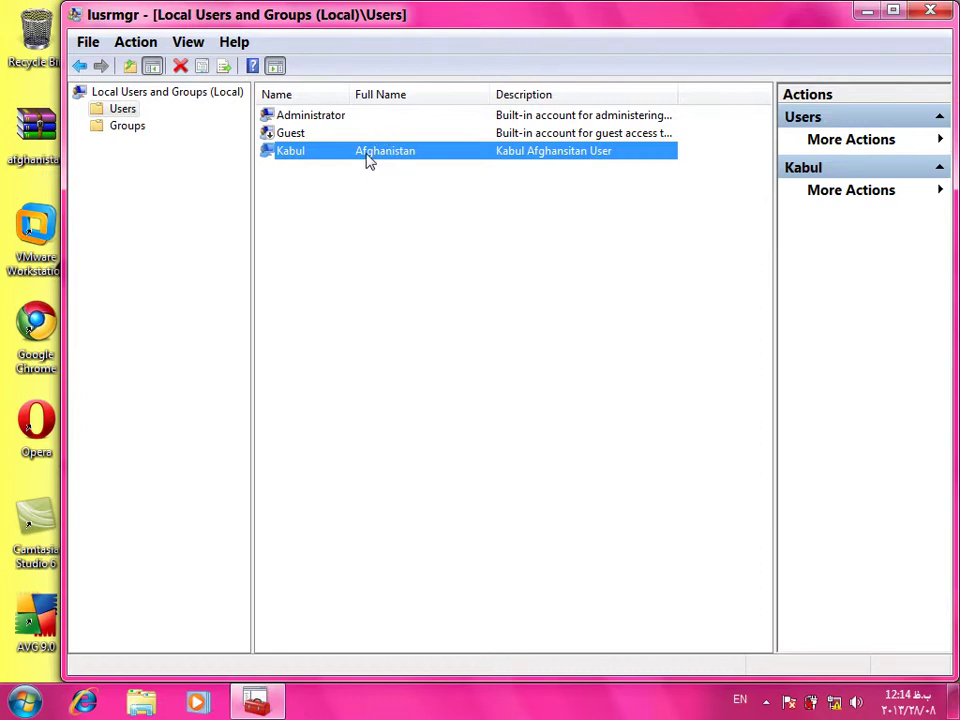
key("super")
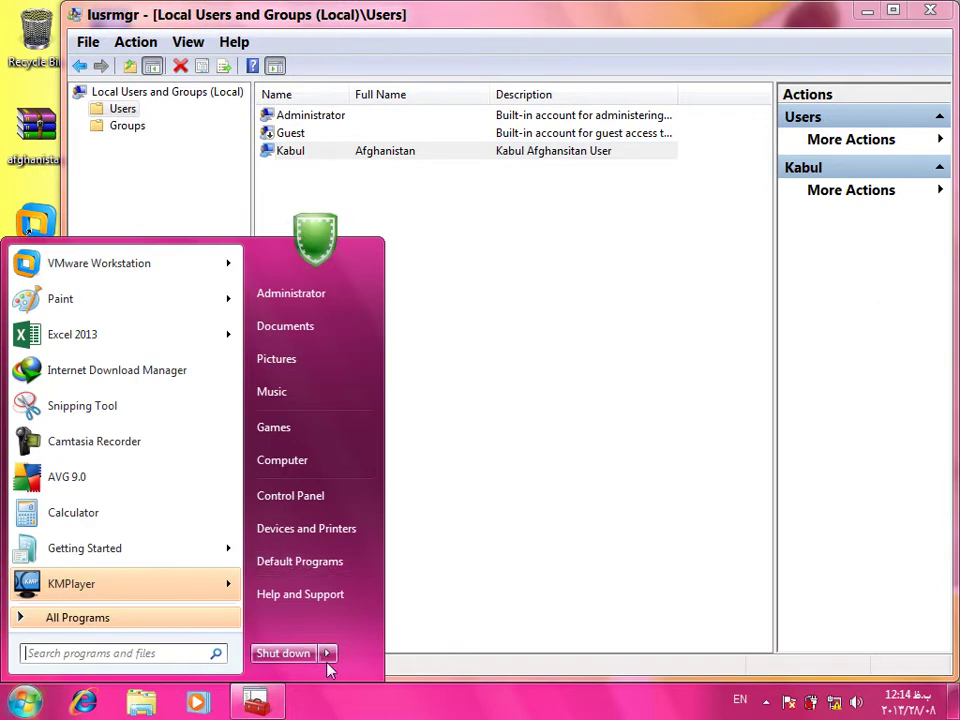
mouse_move(330, 660)
left_click(409, 553)
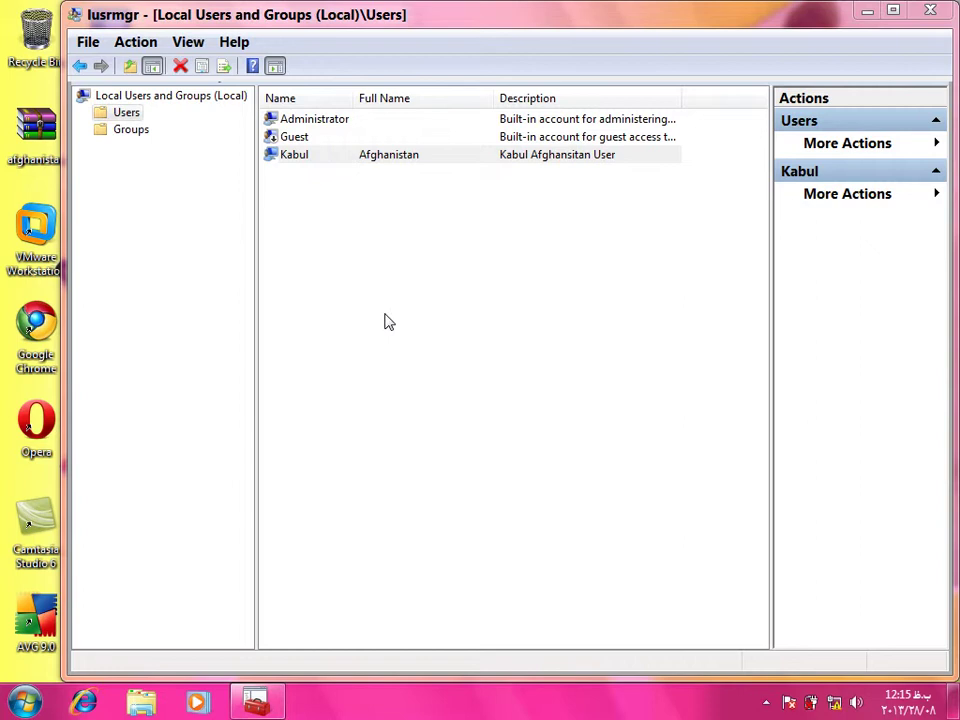
Open and cancel Kabul's Properties, then delete the Kabul account
key("Return")
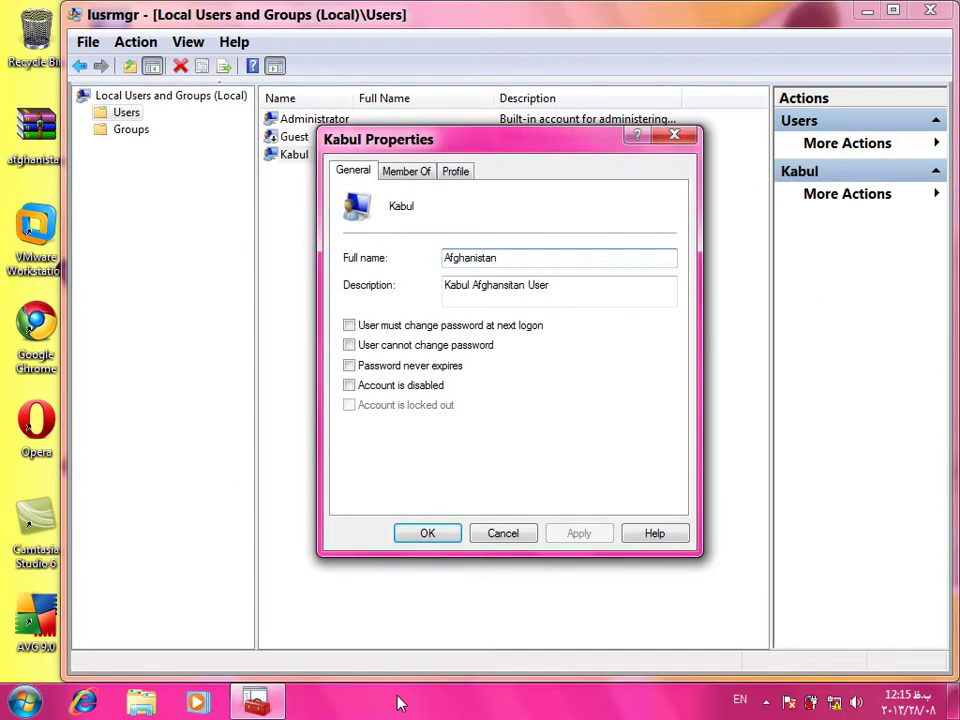
left_click(497, 532)
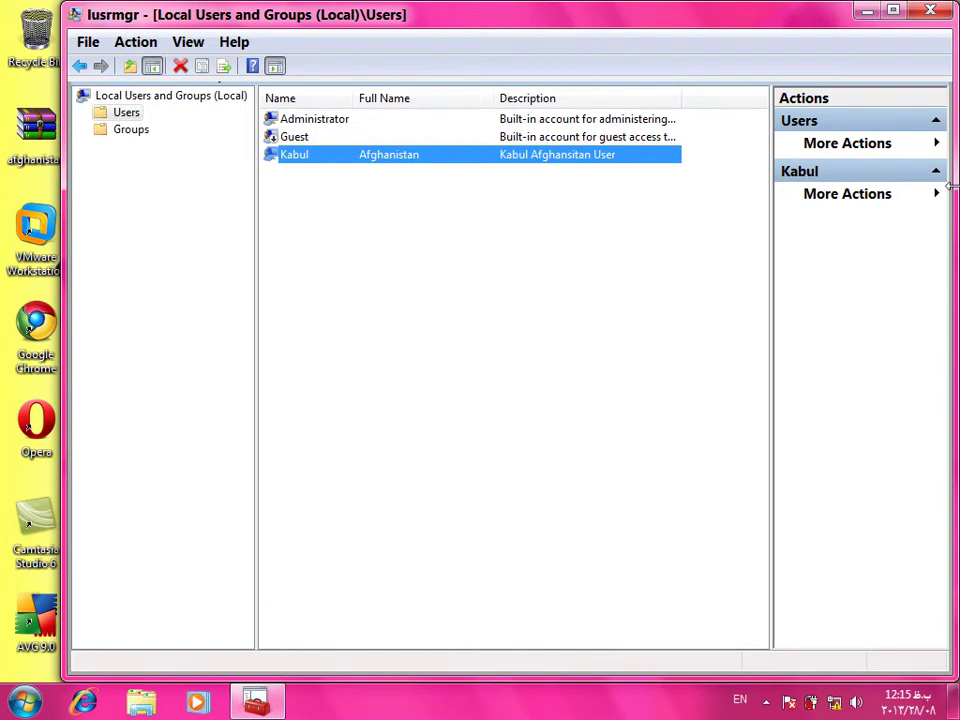
key("Delete")
key("Return")
key("Return")
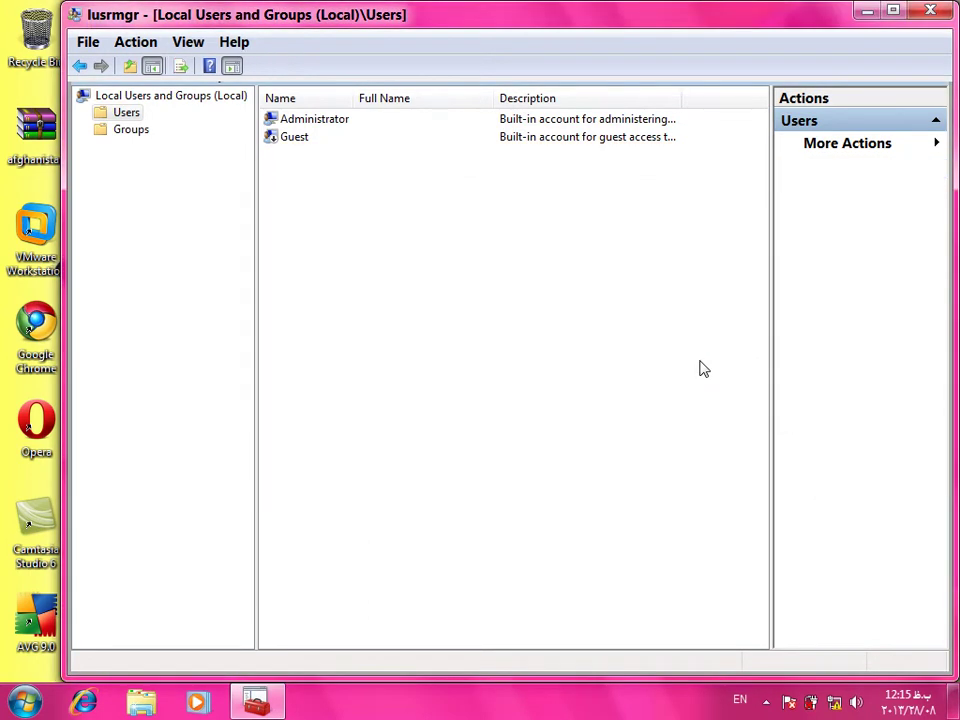
Start a new local user with user name kabul and full name kabul
right_click(508, 242)
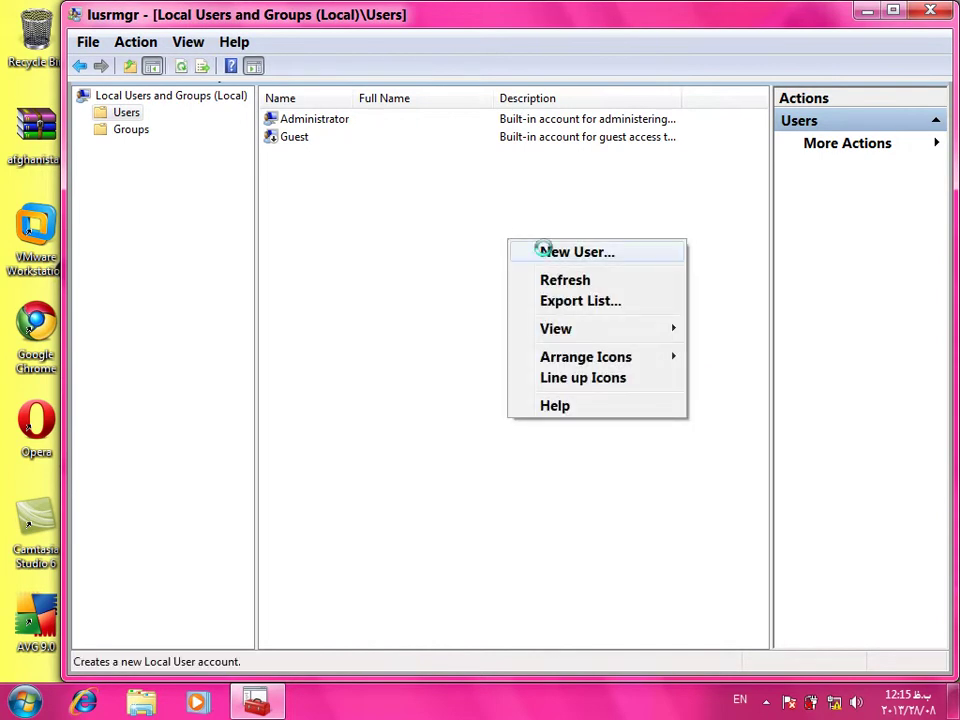
left_click(547, 258)
type("kabul")
key("Tab")
type("kabul")
Set and confirm the password, check 'User cannot change password', and create the account
key("Tab")
key("Tab")
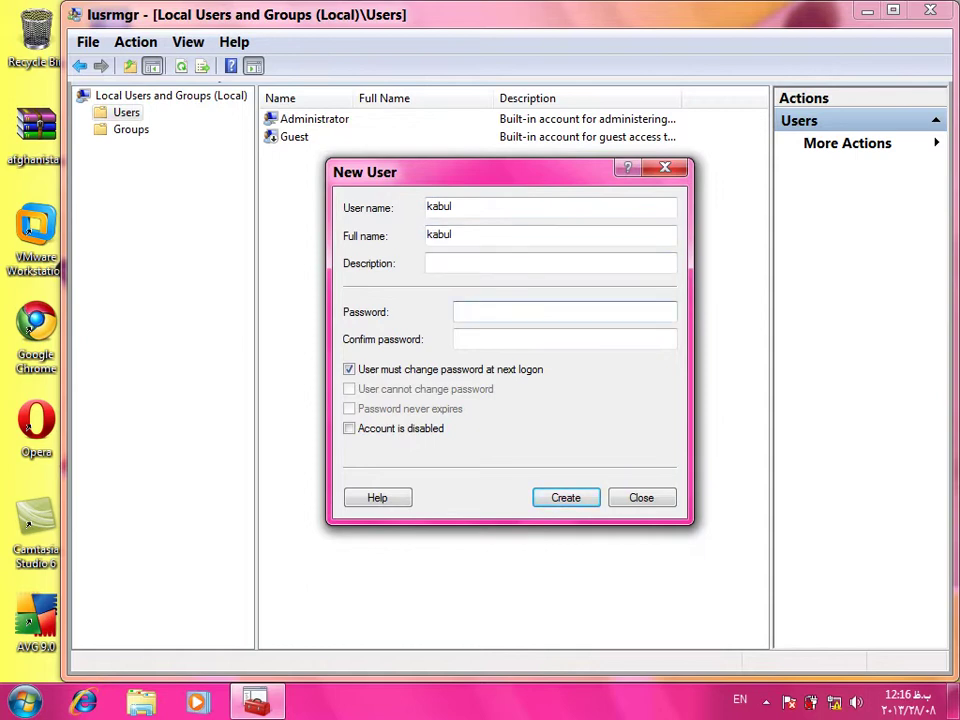
key("Tab")
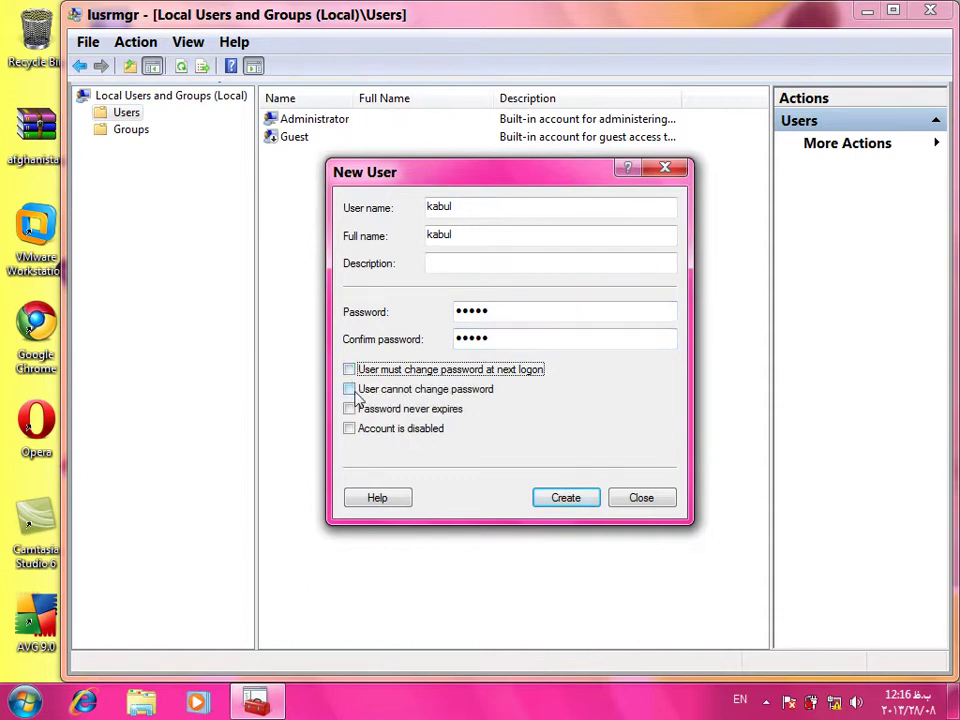
left_click(351, 390)
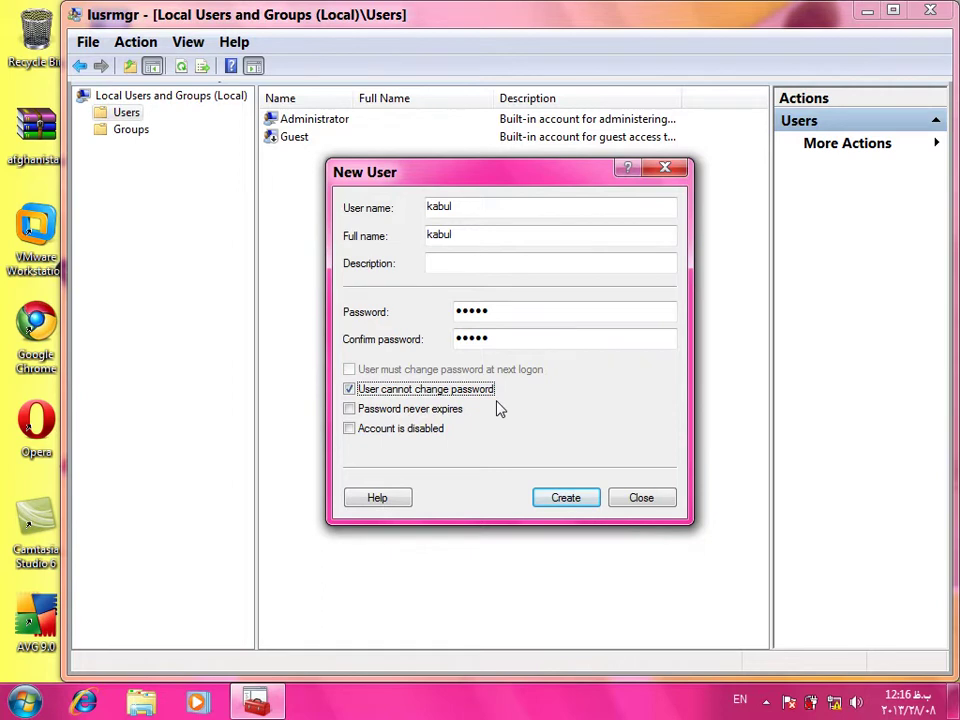
left_click(566, 500)
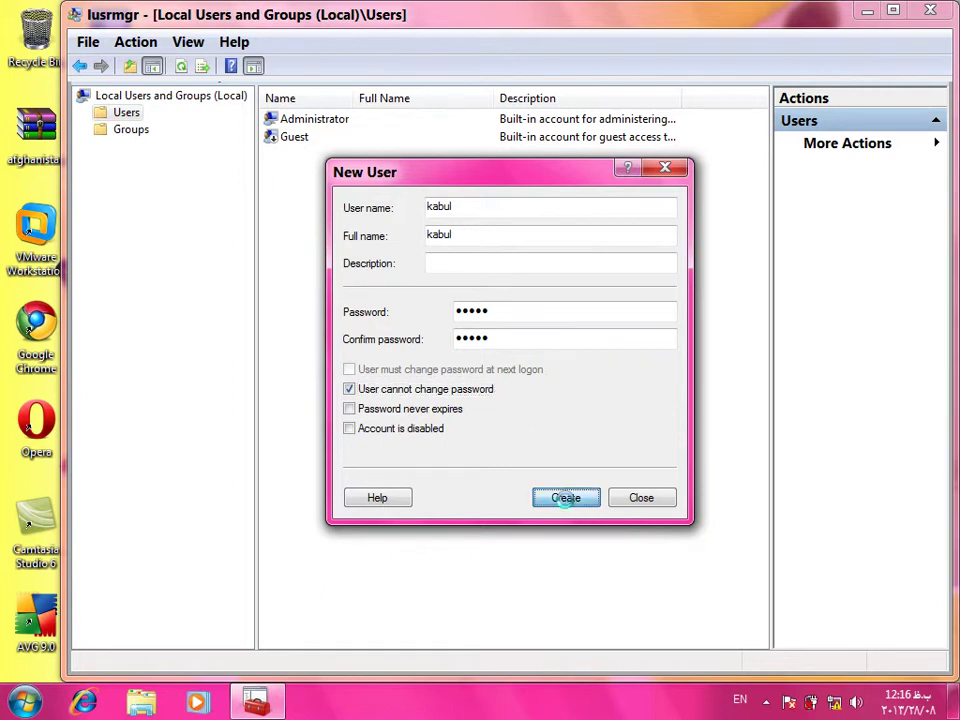
Close the New User dialog so kabul appears beside Administrator and Guest
left_click(643, 500)
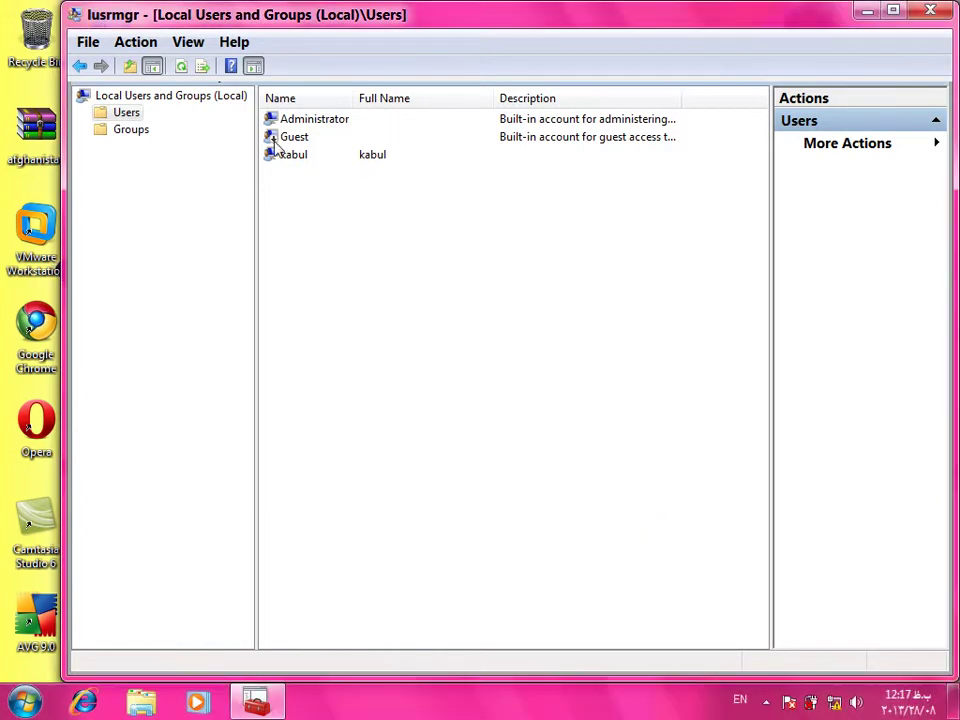
Uncheck 'User cannot change password' in kabul's Properties, apply, and close with OK
left_click(284, 161)
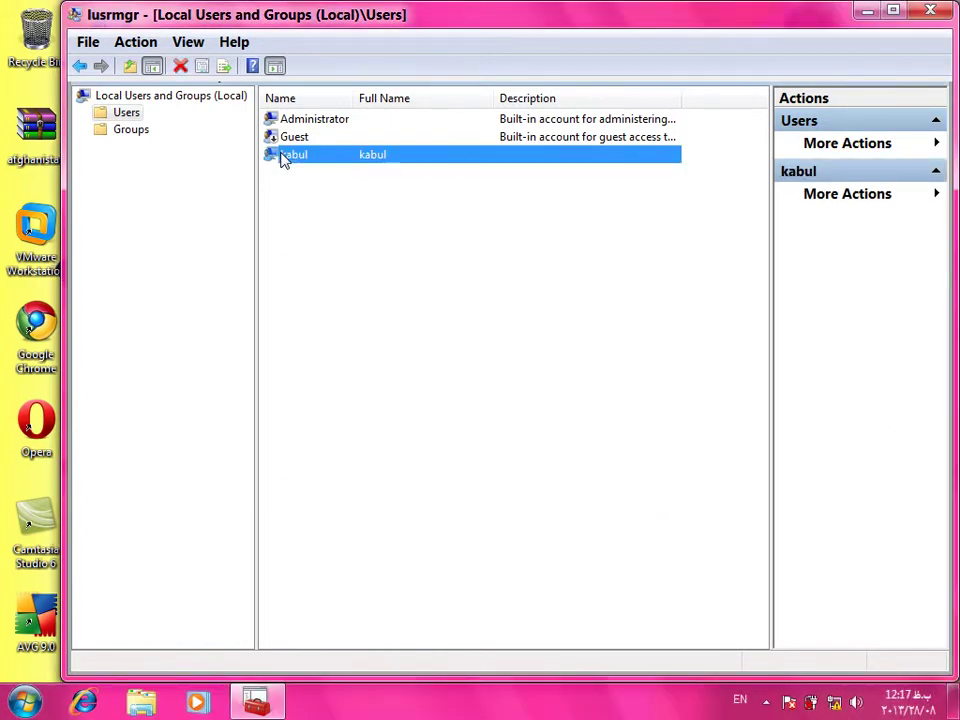
right_click(284, 160)
left_click(351, 271)
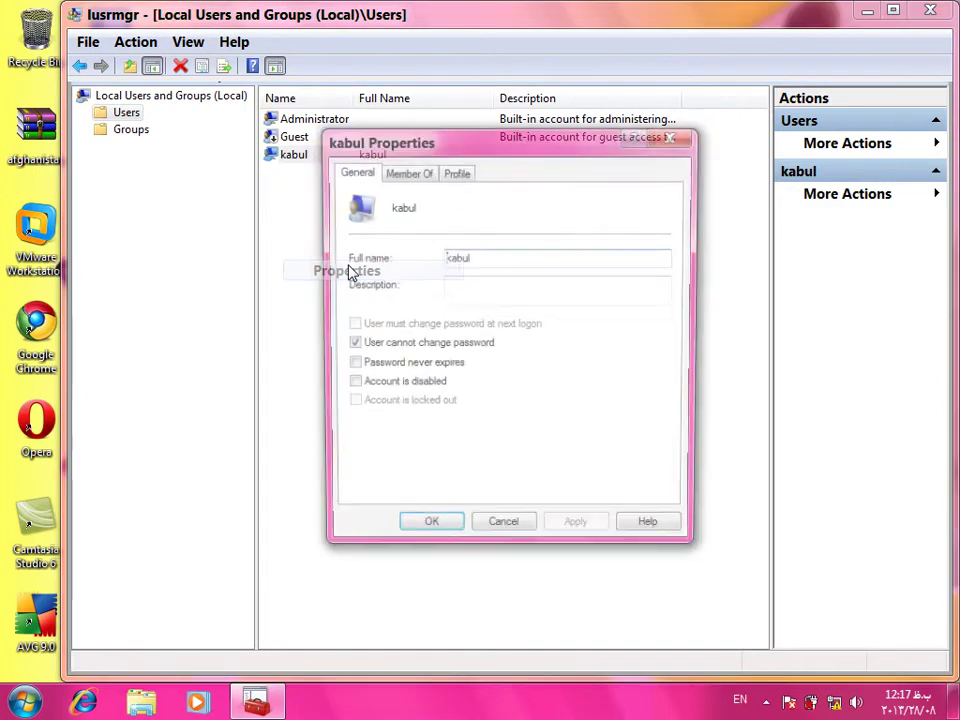
left_click(349, 345)
left_click(576, 533)
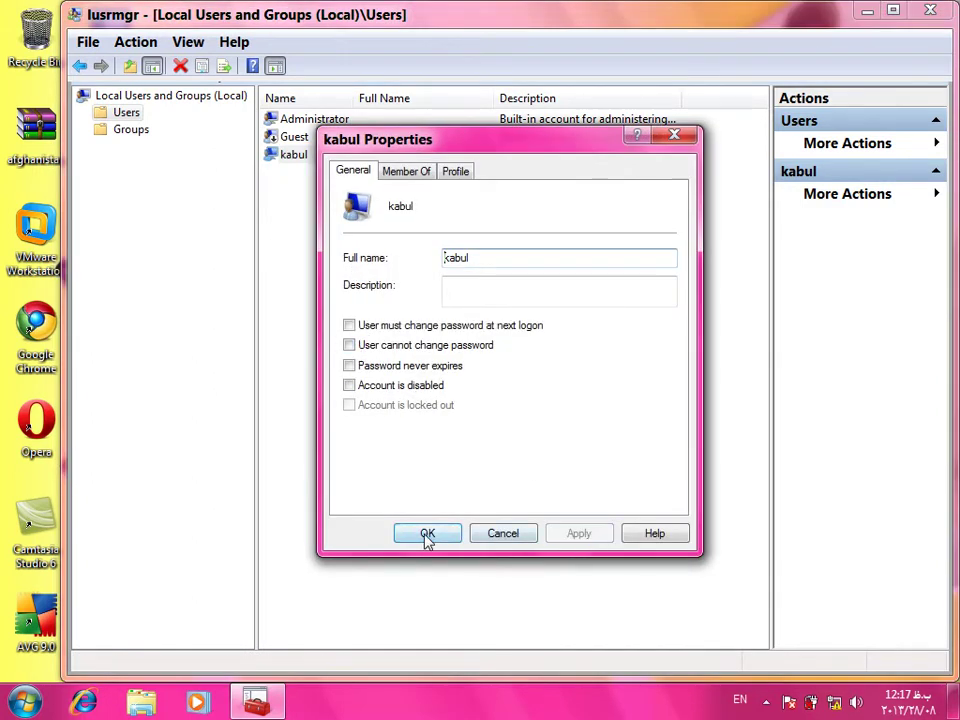
left_click(427, 535)
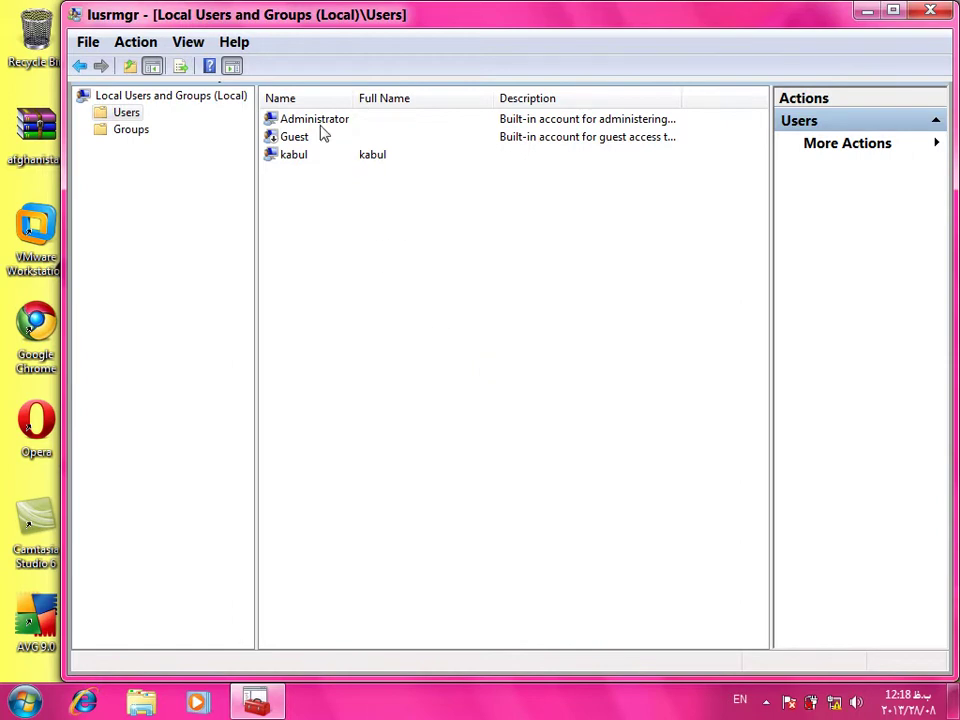
left_click(314, 160)
Open kabul's Properties and bring up the Windows Run dialog
right_click(314, 163)
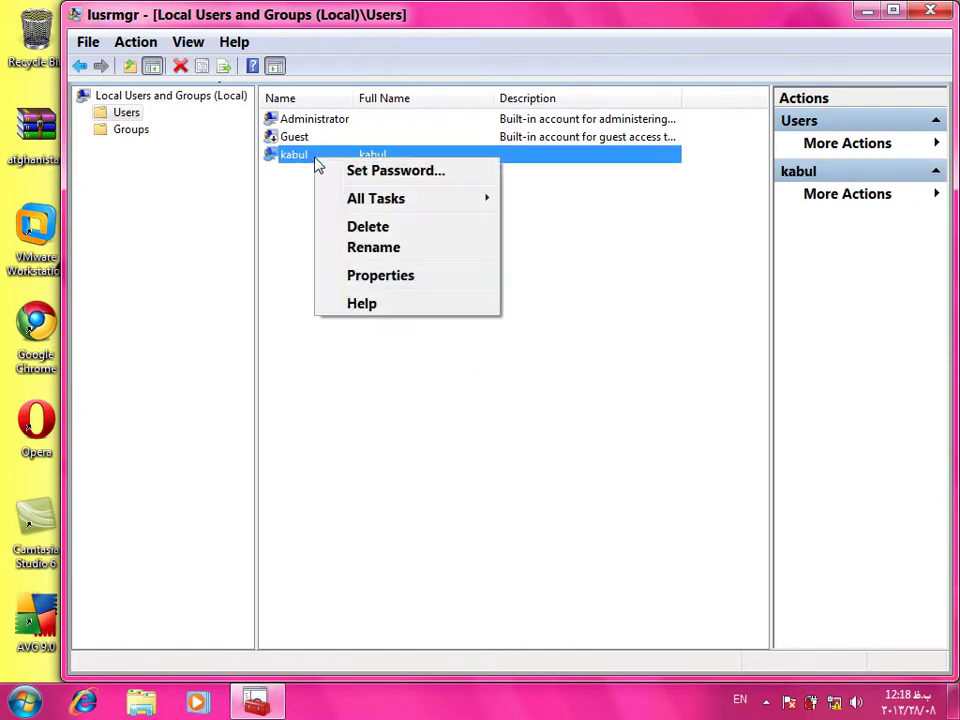
left_click(395, 284)
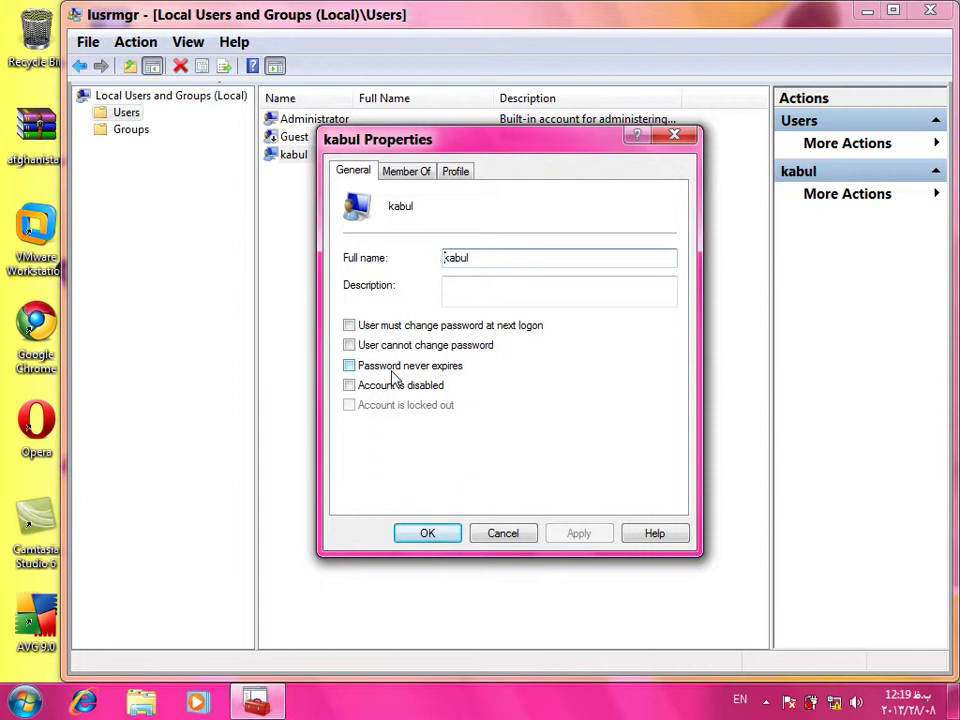
key("super+r")
Launch secpol.msc, dismiss kabul's Properties, and reopen the Users list context menu
type("sec")
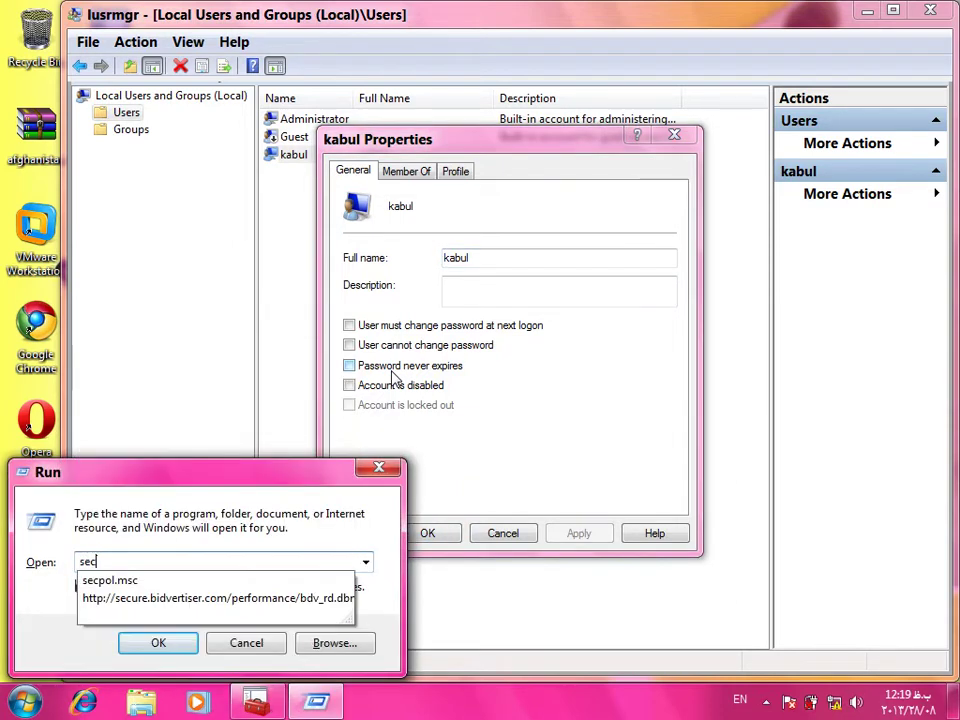
type("pol.msc")
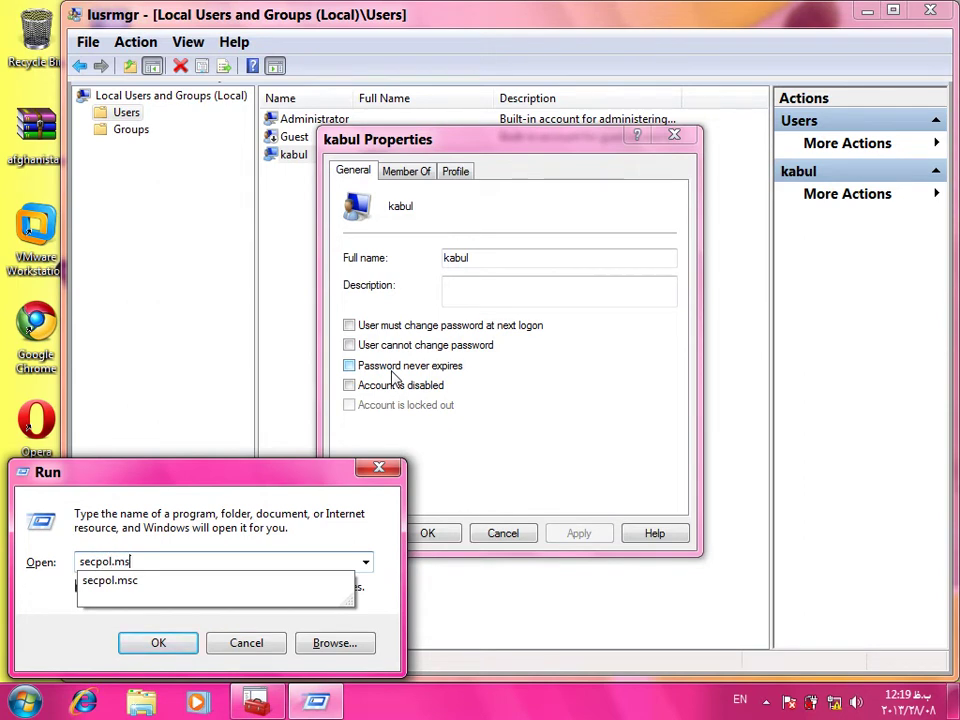
key("Return")
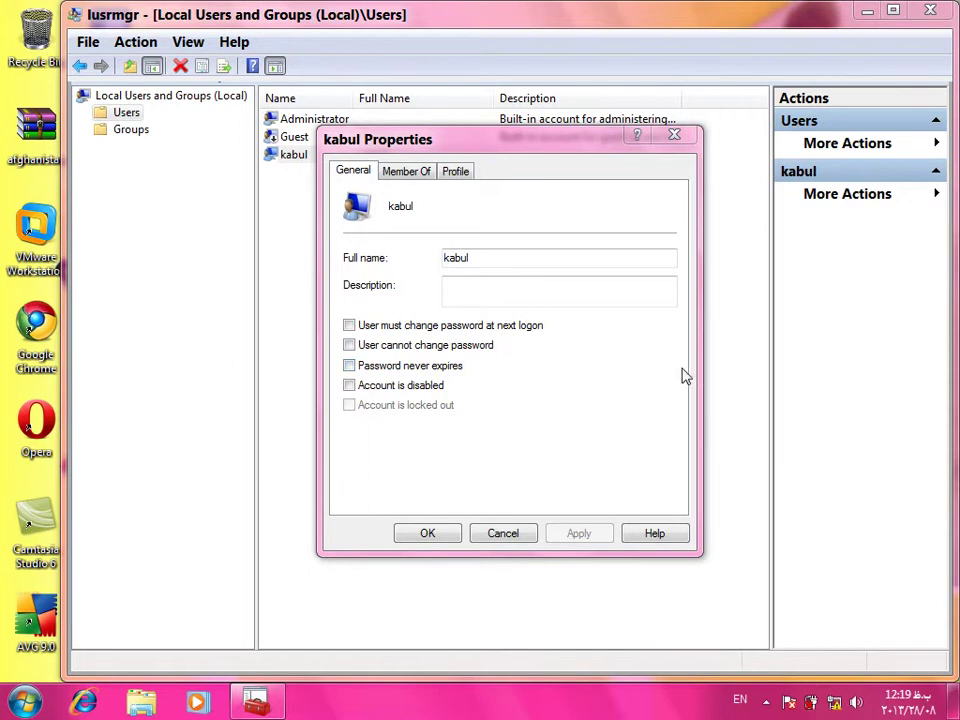
key("Escape")
right_click(746, 390)
left_click(778, 426)
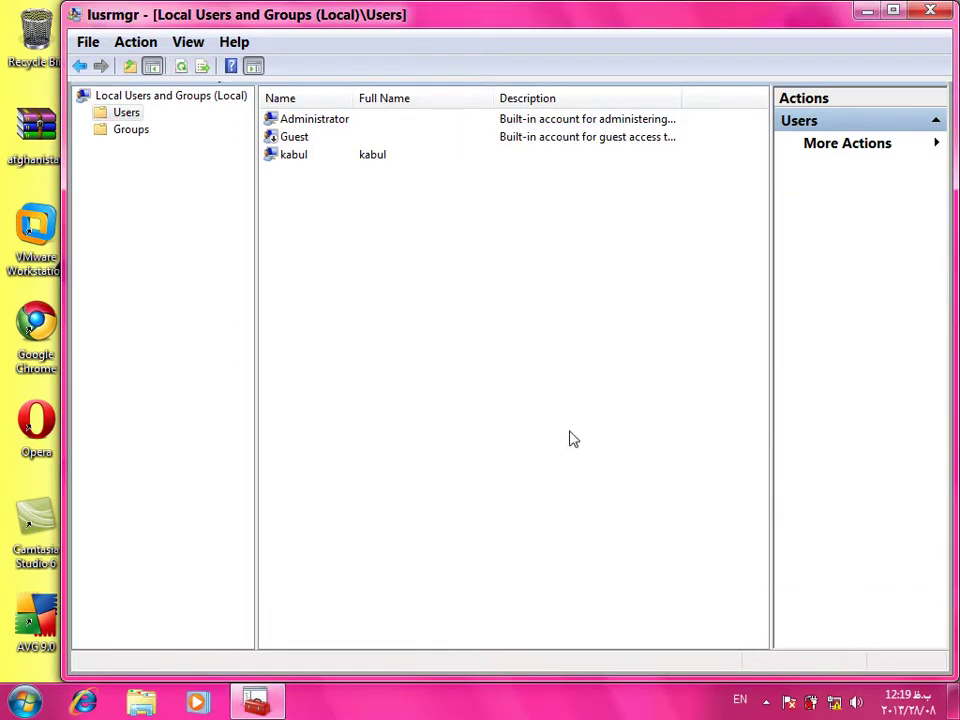
right_click(527, 434)
Refresh the Users list, then review Password Policy's maximum password age of 42 days in Local Security Policy
left_click(580, 474)
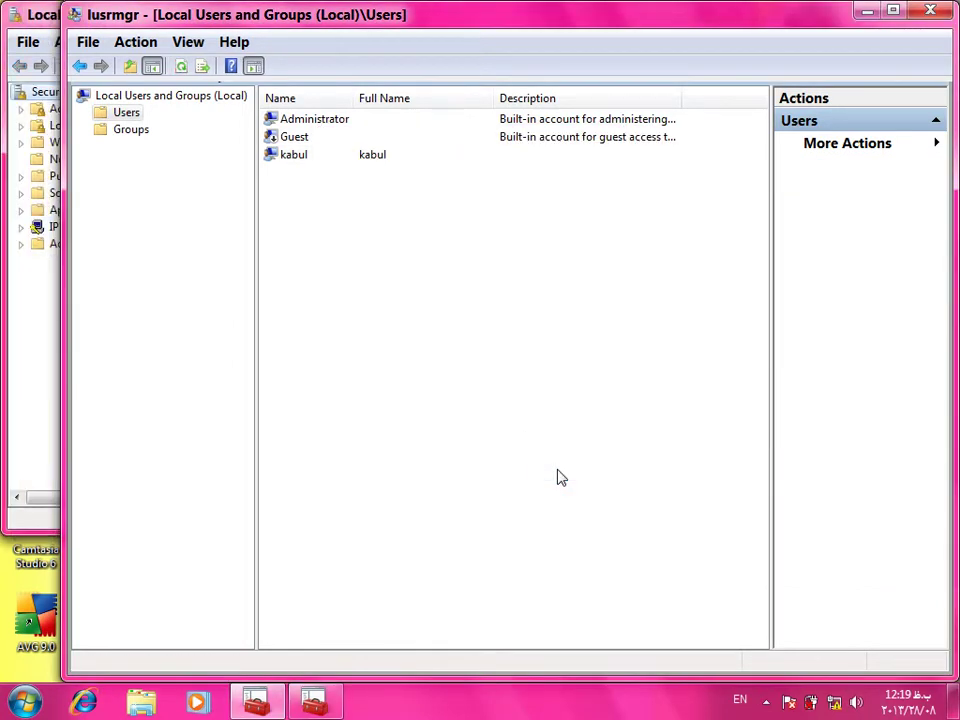
left_click(48, 335)
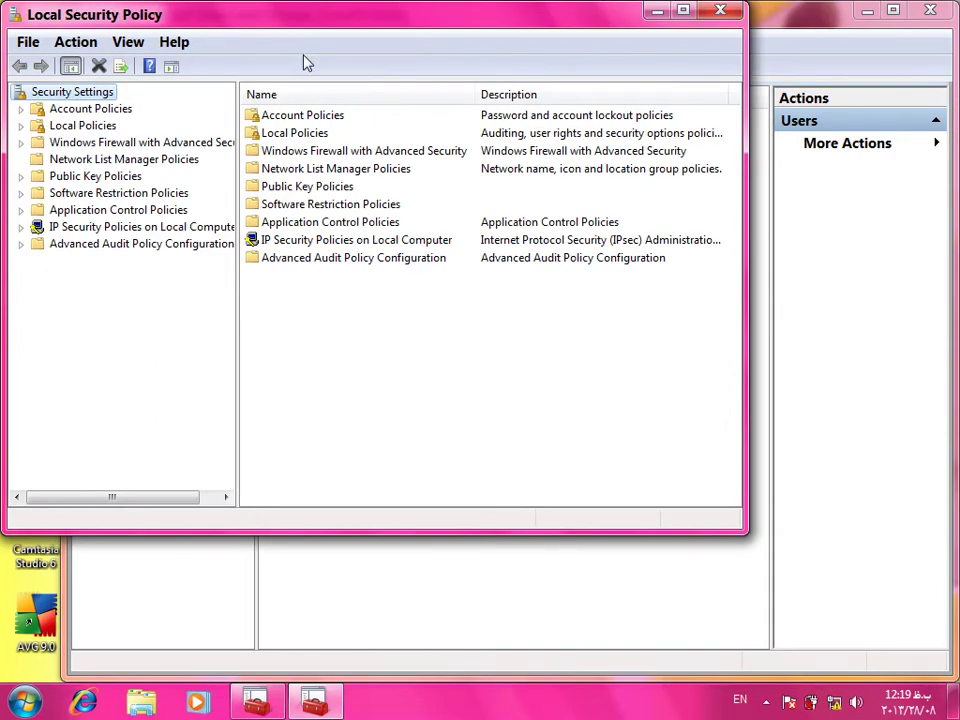
double_click(286, 116)
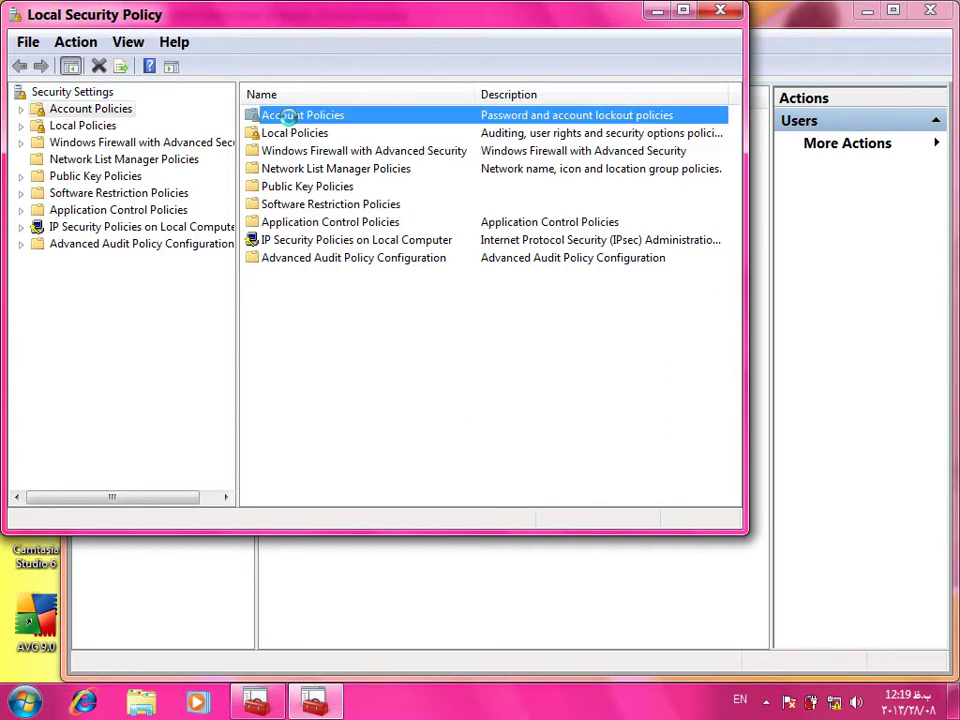
double_click(292, 117)
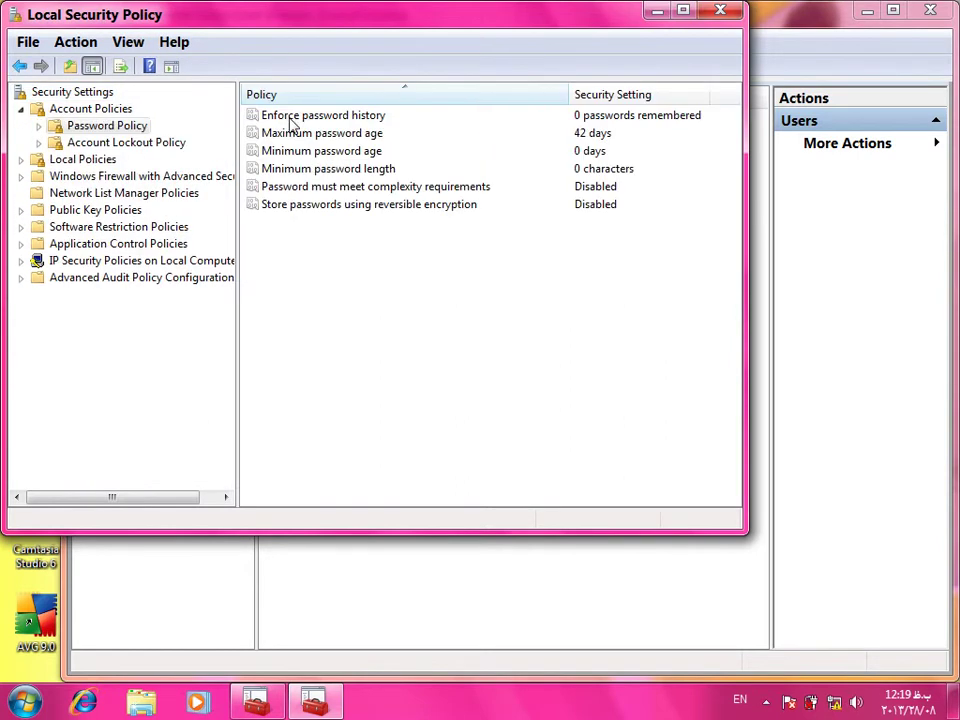
left_click(405, 135)
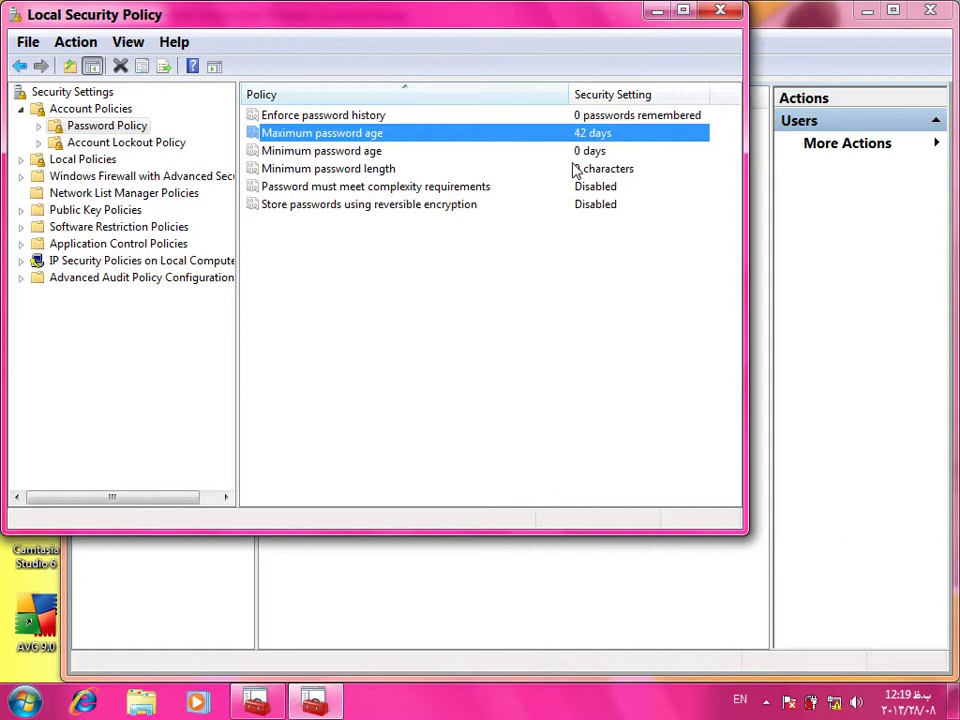
left_click(499, 588)
left_click(25, 410)
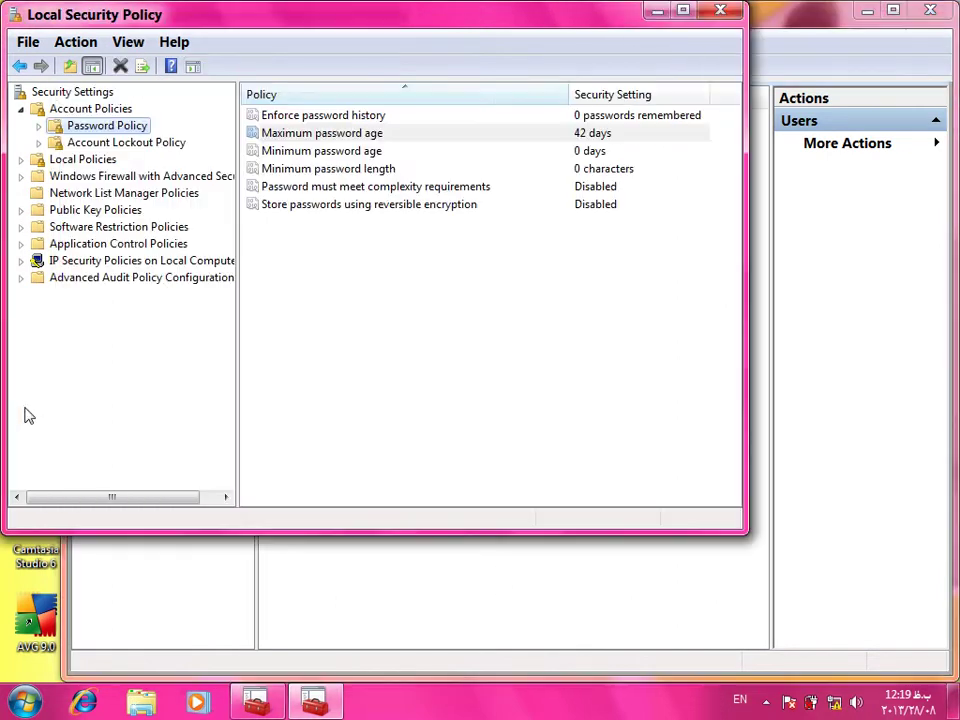
Reopen kabul's Properties and tick then untick Password never expires, leaving all options cleared
left_click(953, 140)
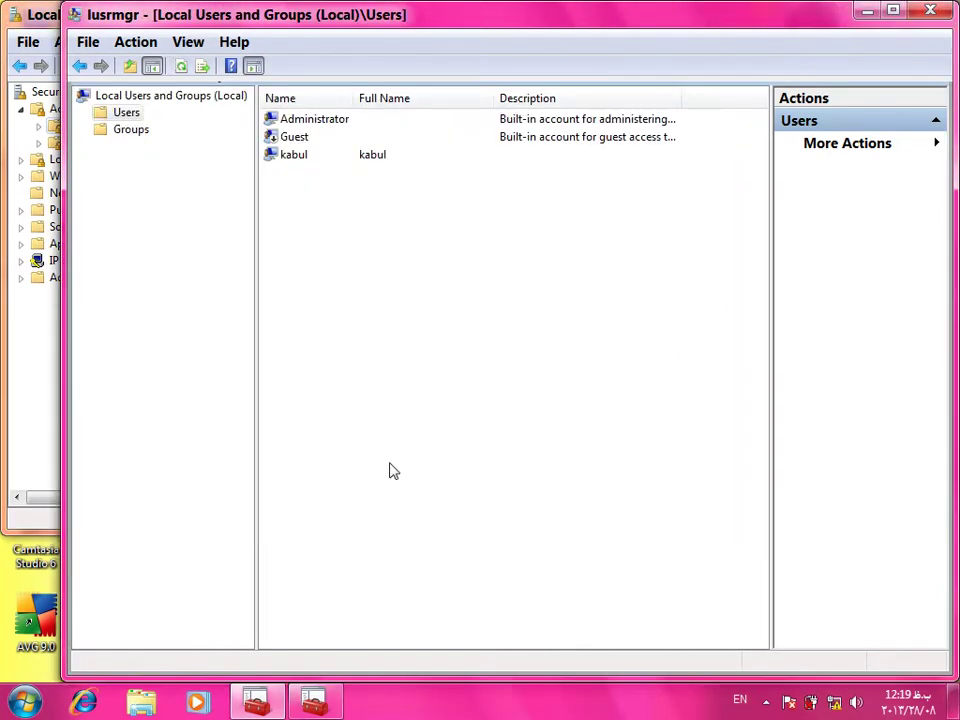
left_click(294, 158)
right_click(295, 161)
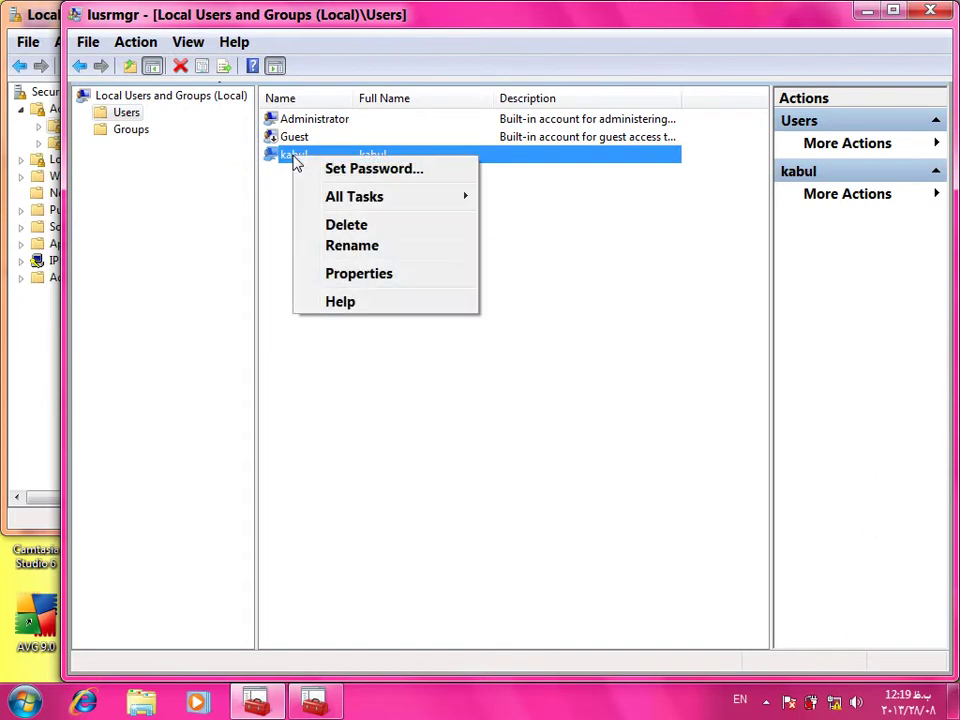
left_click(369, 273)
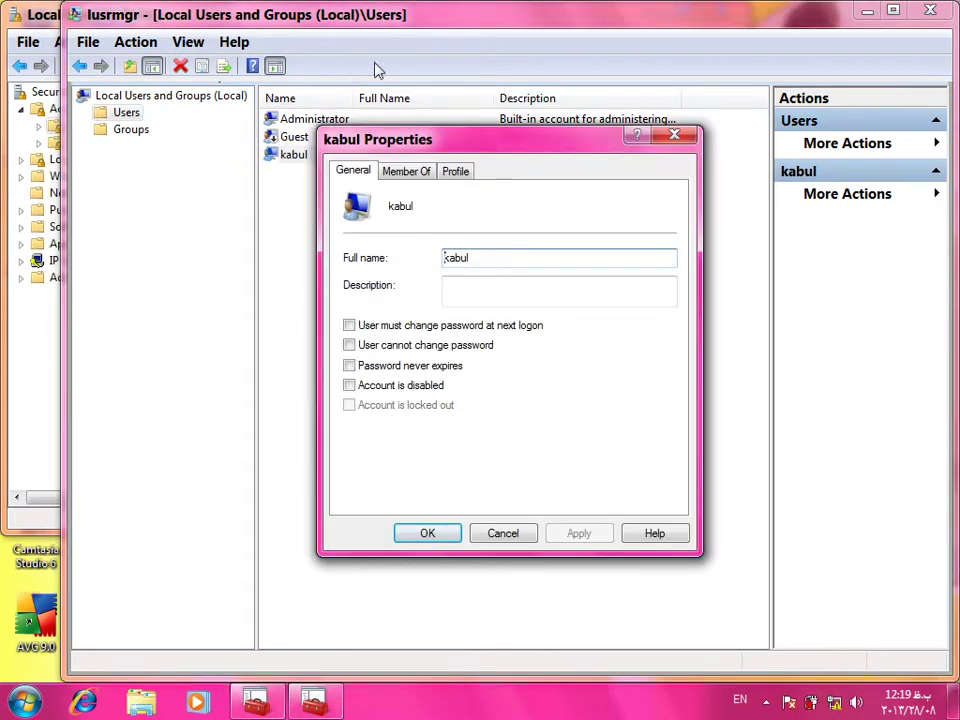
left_click(384, 374)
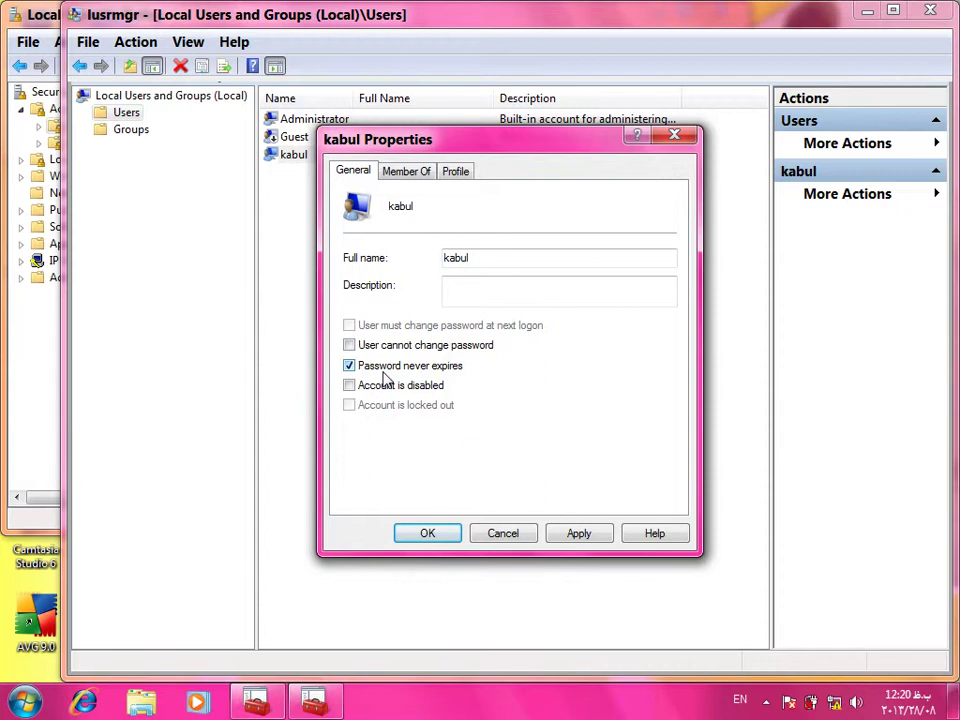
left_click(384, 370)
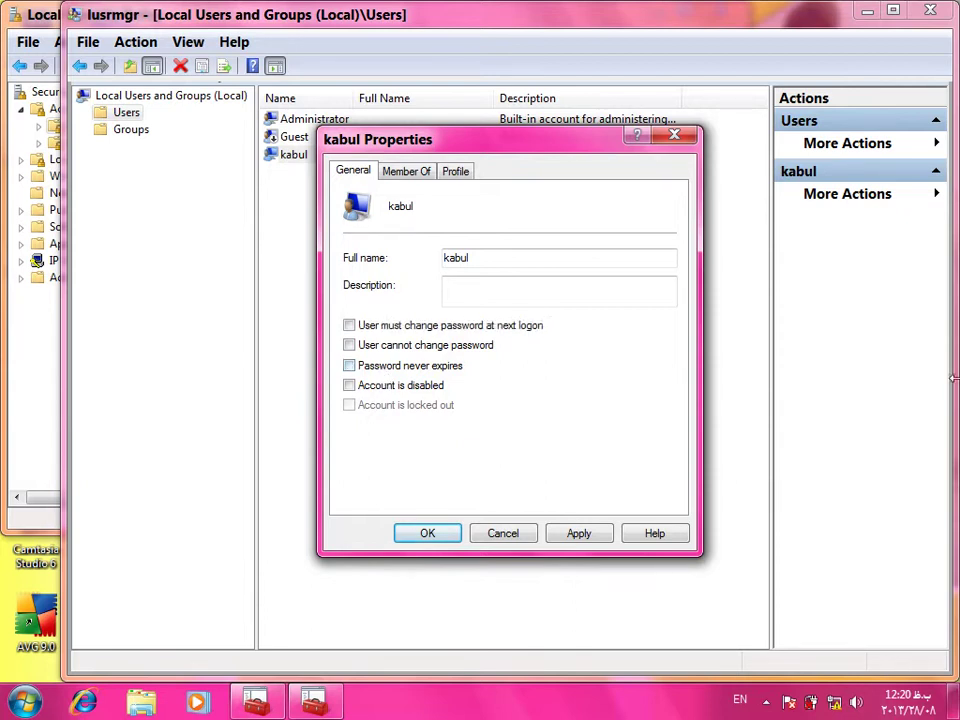
Tick Account is disabled, cancel kabul's Properties without saving, and refresh the Users list
left_click(409, 389)
left_click_drag(448, 151, 541, 162)
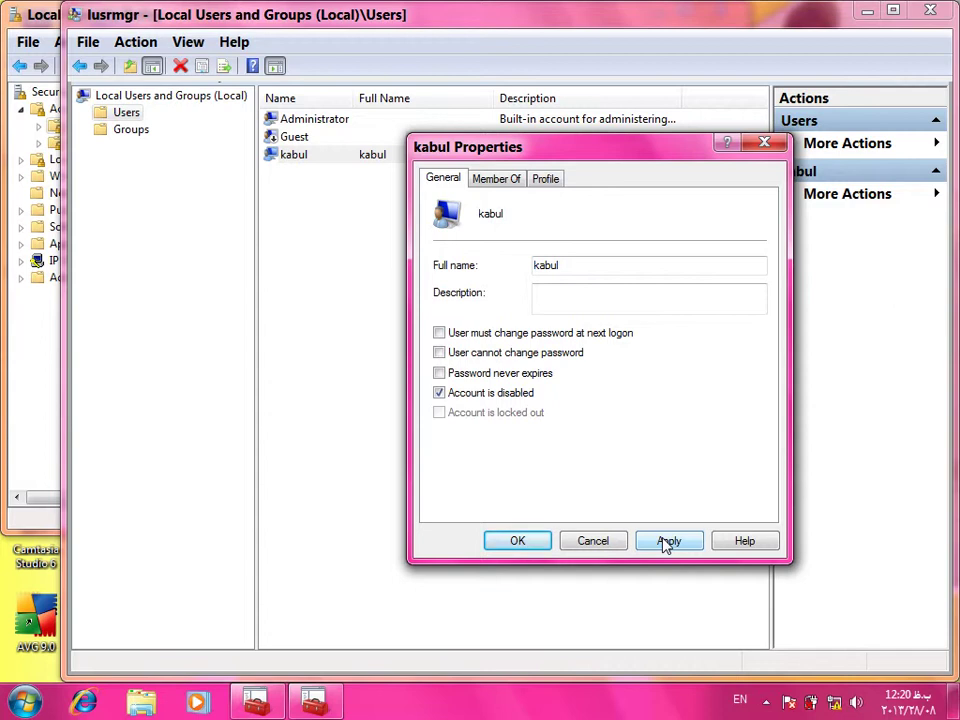
left_click(606, 544)
right_click(529, 403)
left_click(558, 441)
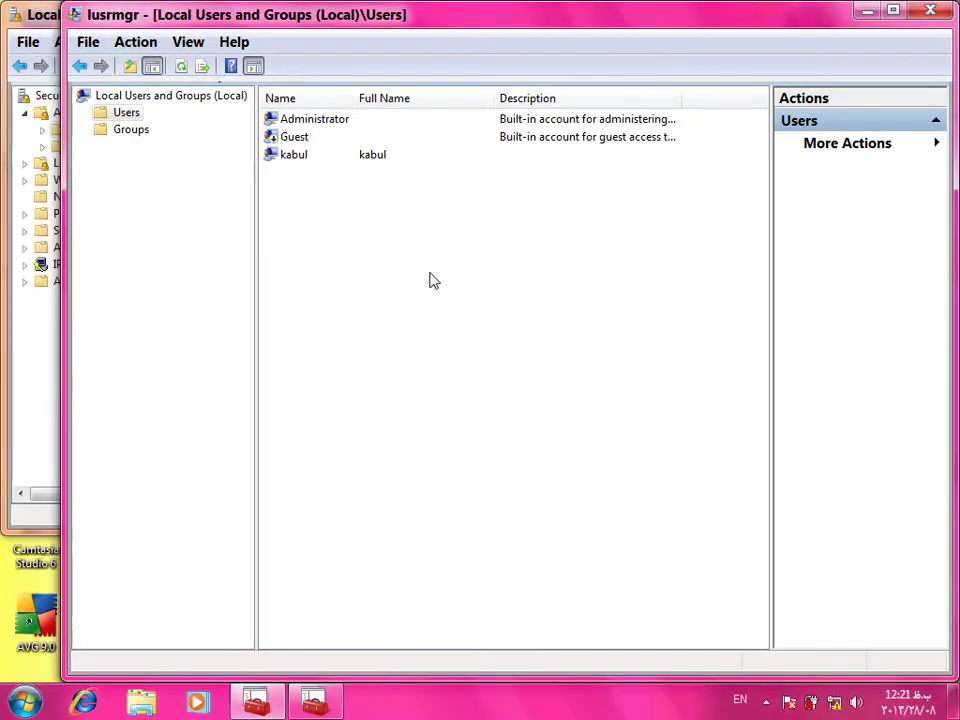
Refresh the Users list, then disable kabul's account in its Properties and confirm with OK
right_click(379, 217)
left_click(430, 258)
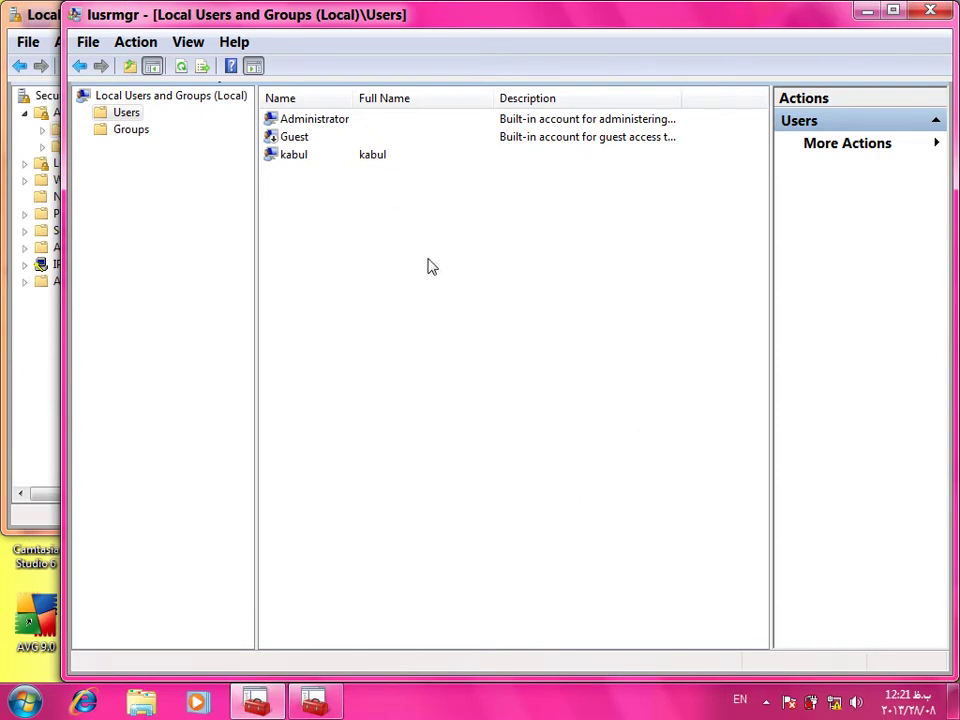
left_click(349, 165)
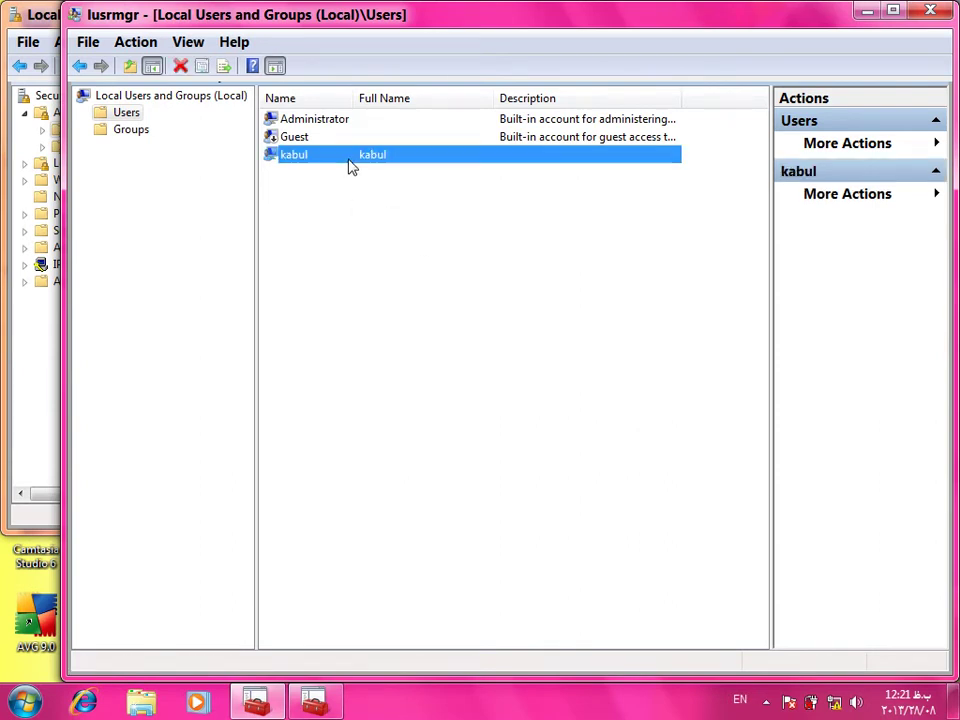
right_click(350, 164)
left_click(397, 279)
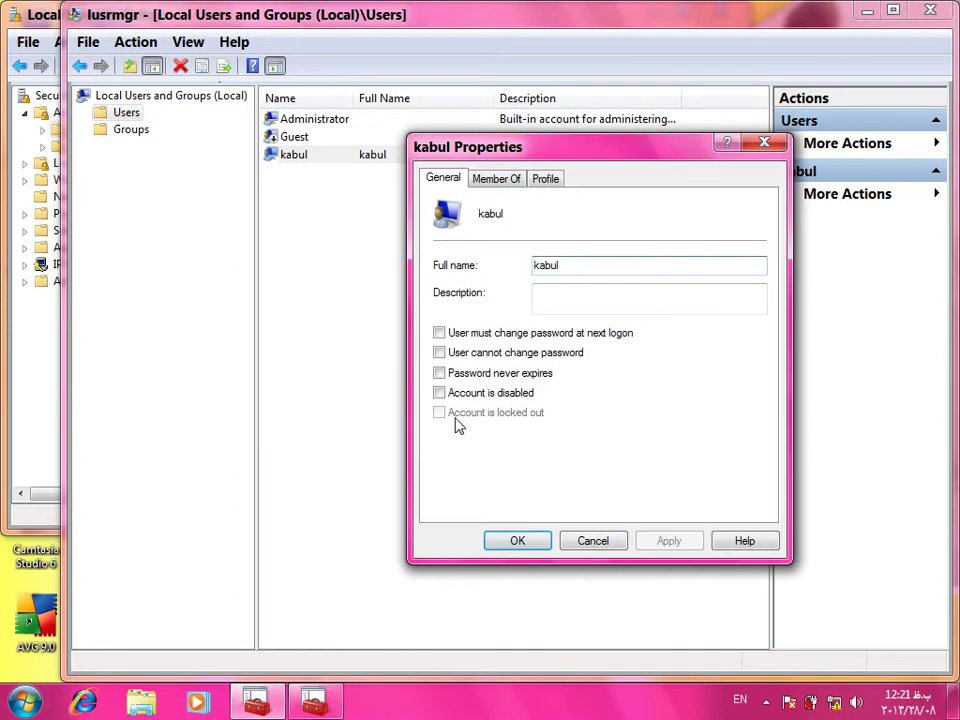
left_click(470, 393)
left_click(512, 540)
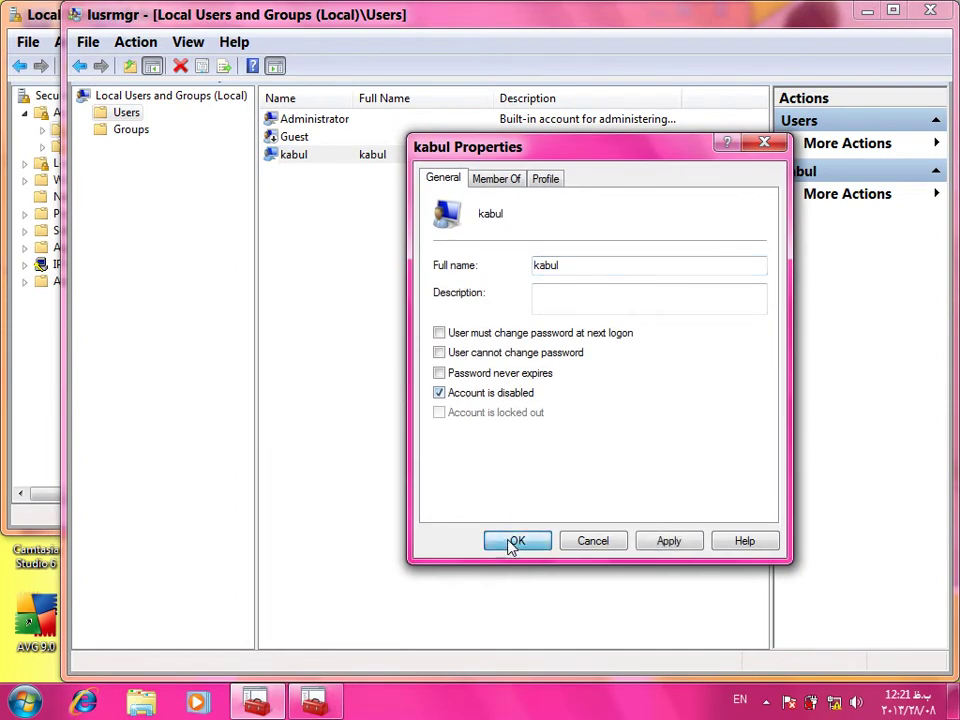
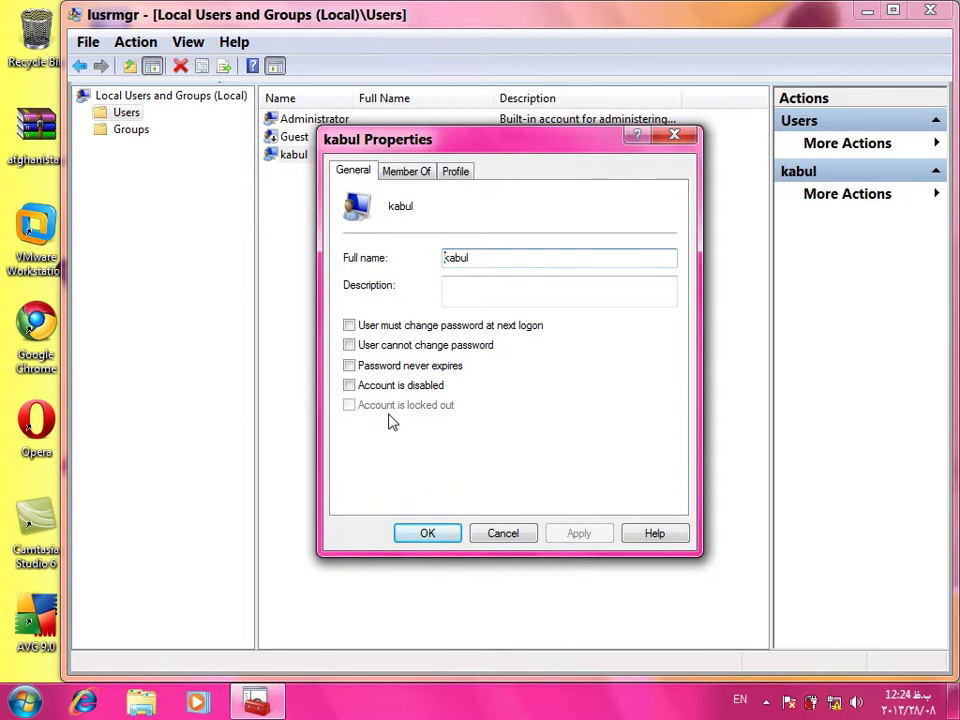
Bring up the Run prompt to launch a program by name
key("super+r")
Launch secpol.msc and select Account lockout threshold under Account Policies > Account Lockout Policy
type("se")
key("Down")
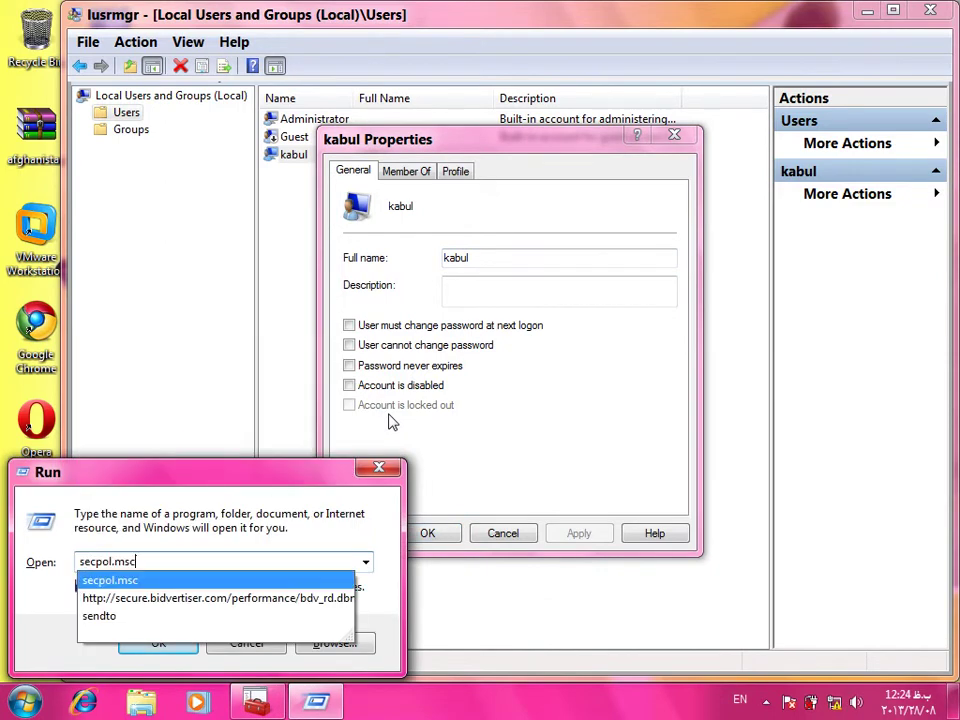
key("Return")
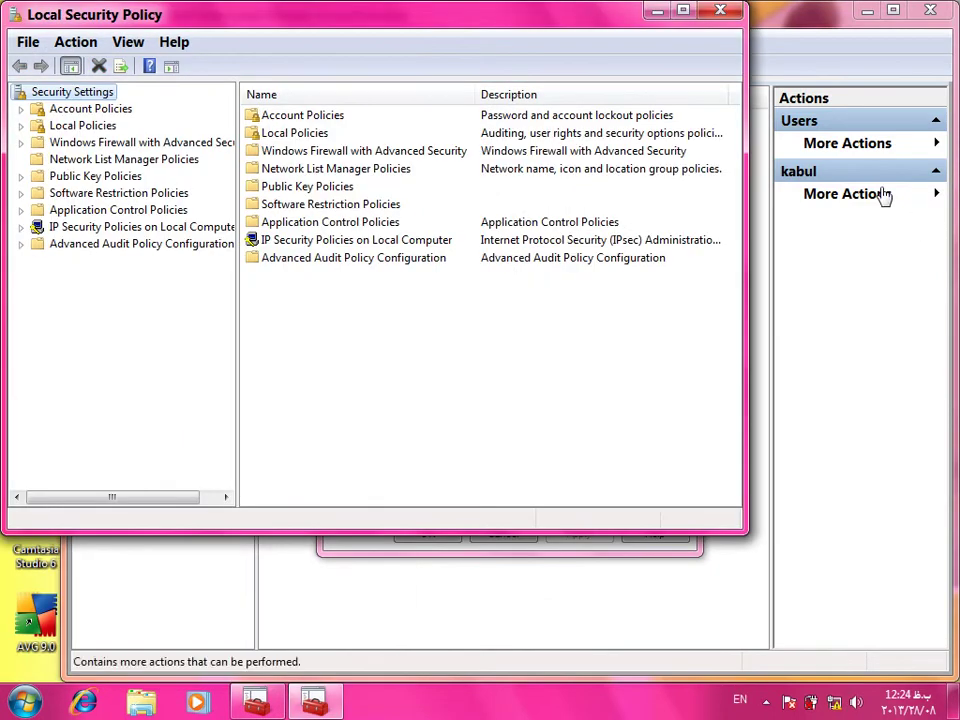
left_click(113, 106)
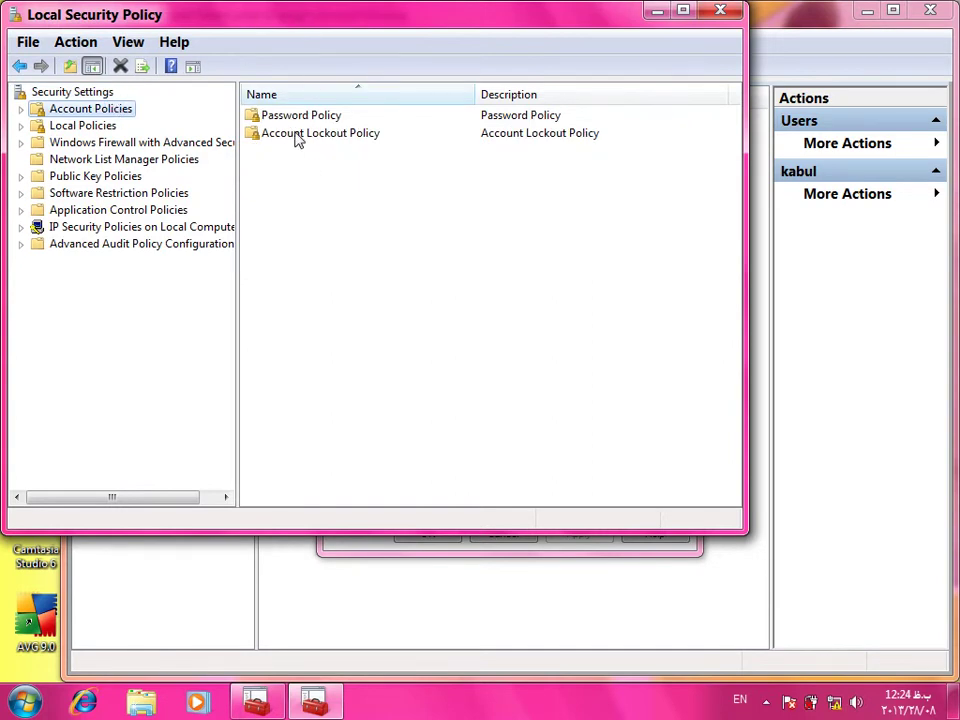
double_click(296, 135)
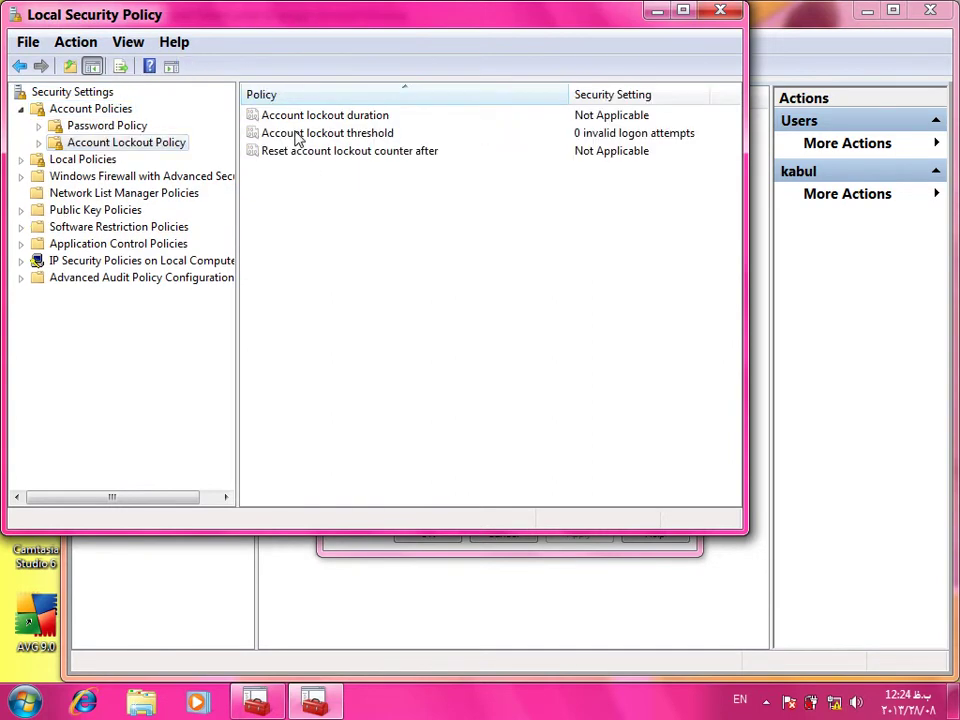
left_click(296, 134)
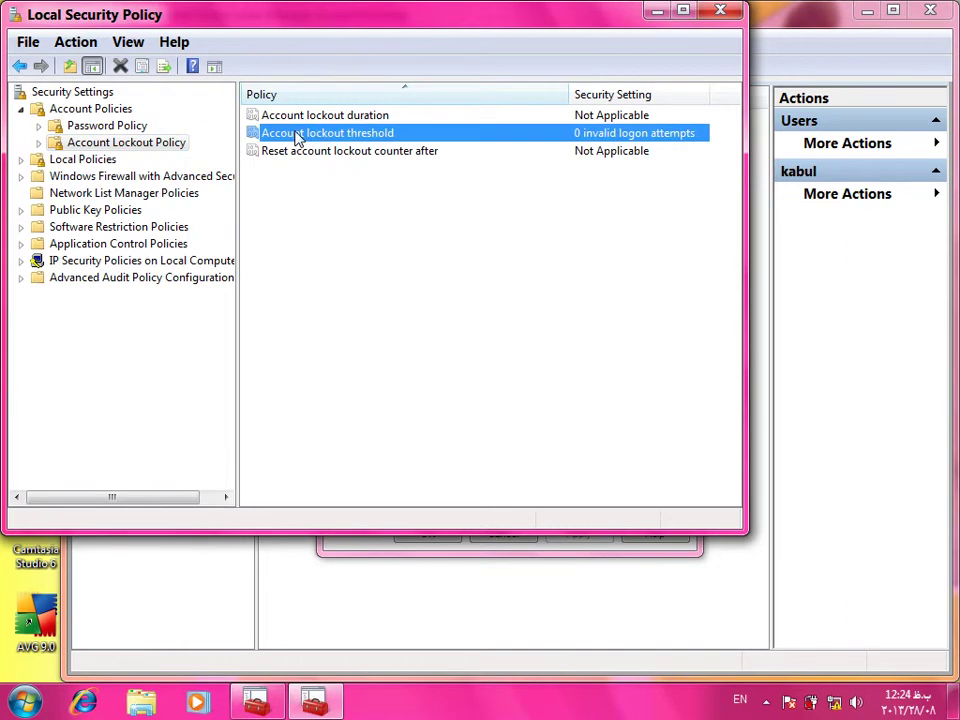
Set Account lockout threshold to 2 attempts and accept the suggested 30-minute values
double_click(352, 140)
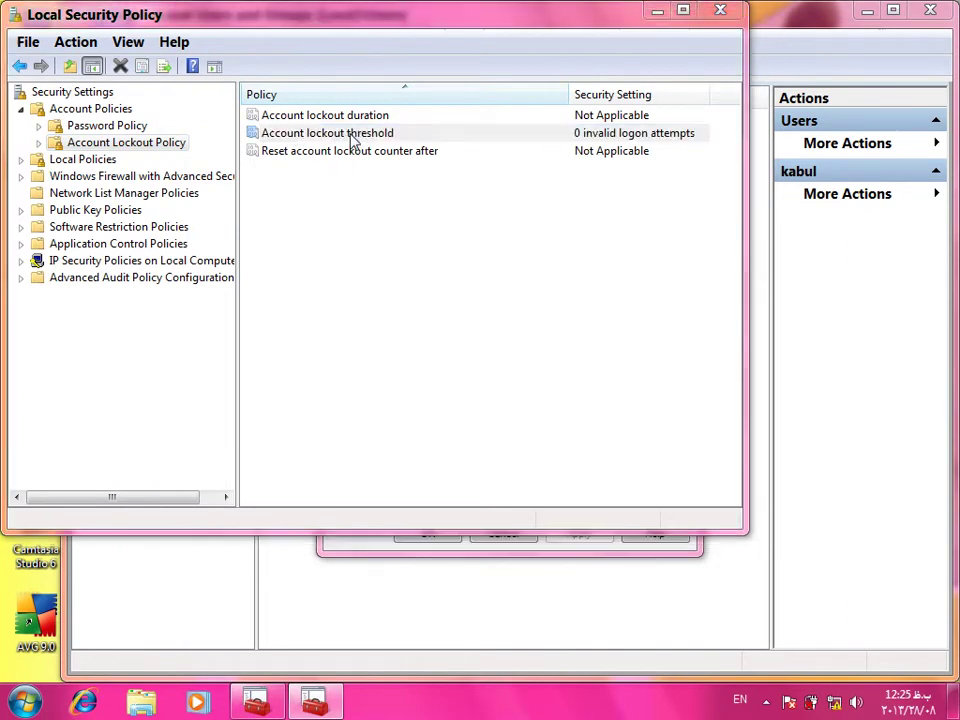
type("2")
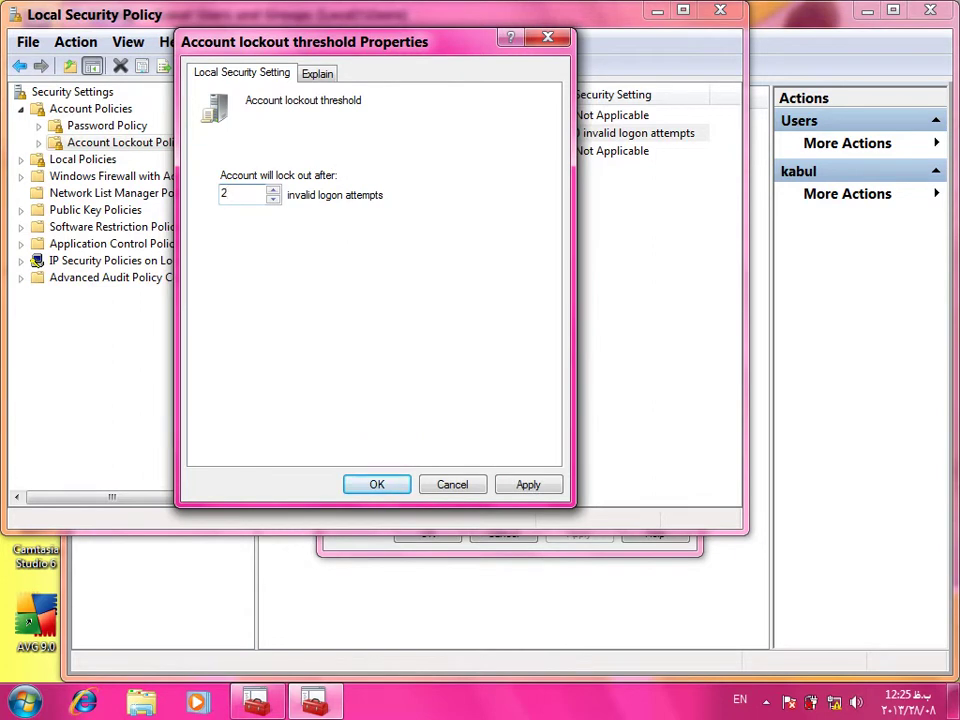
key("Return")
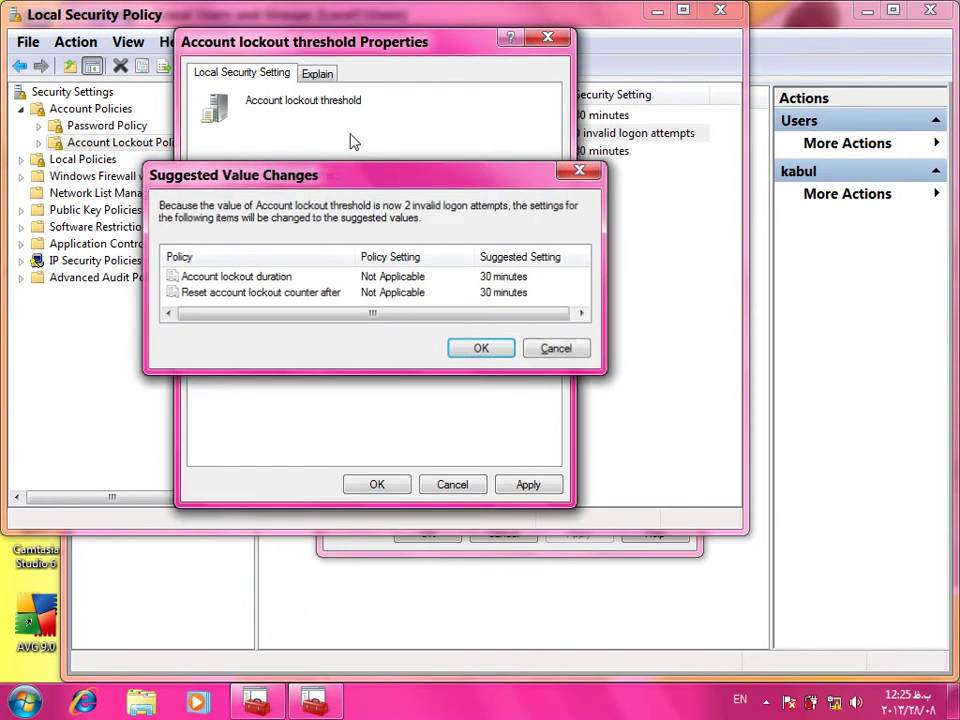
key("Return")
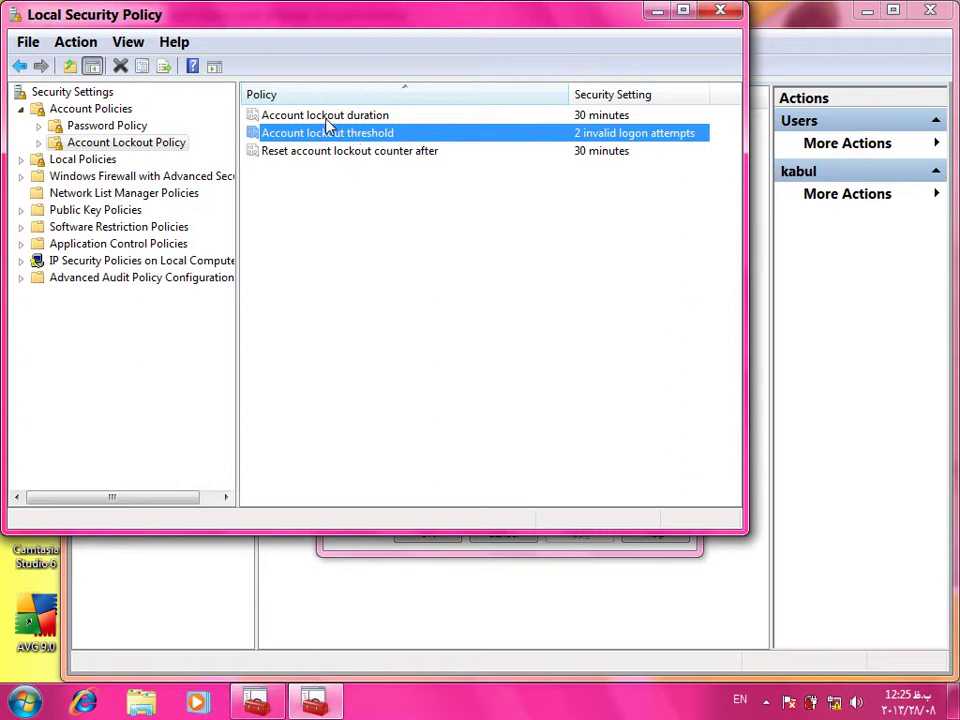
Set Account lockout duration to 10000 minutes
left_click(326, 116)
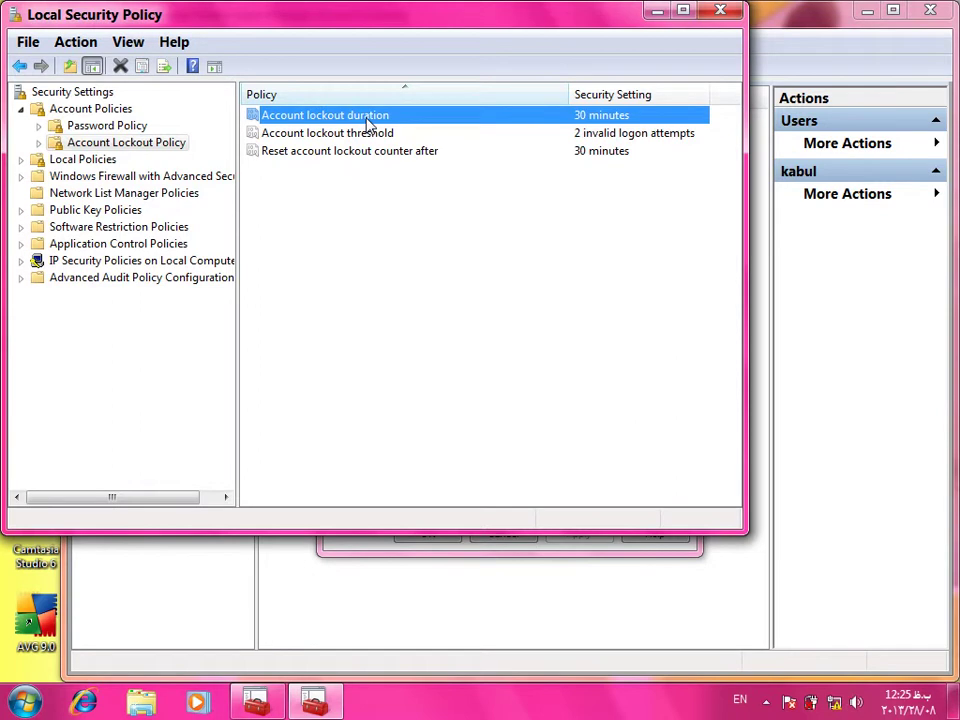
left_click(388, 152)
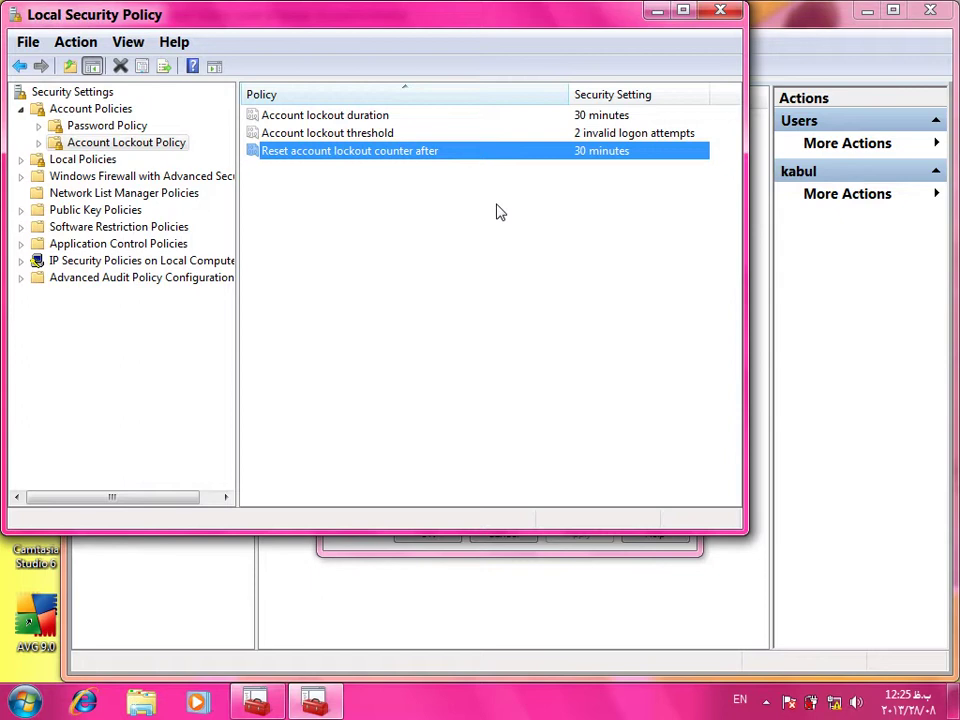
key("Up")
key("Up")
key("Return")
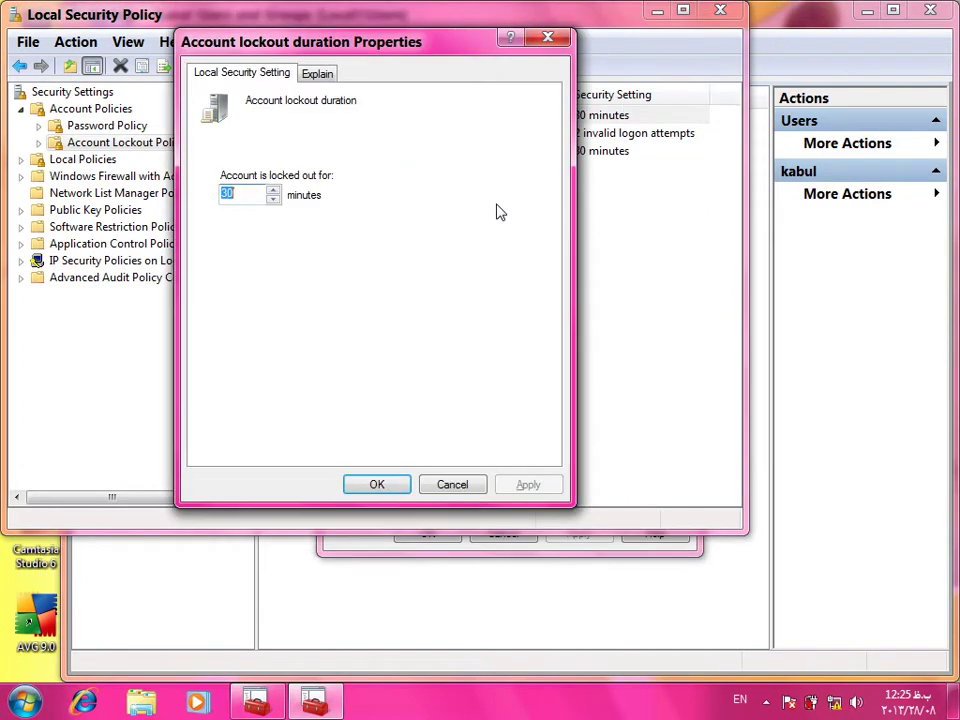
type("10")
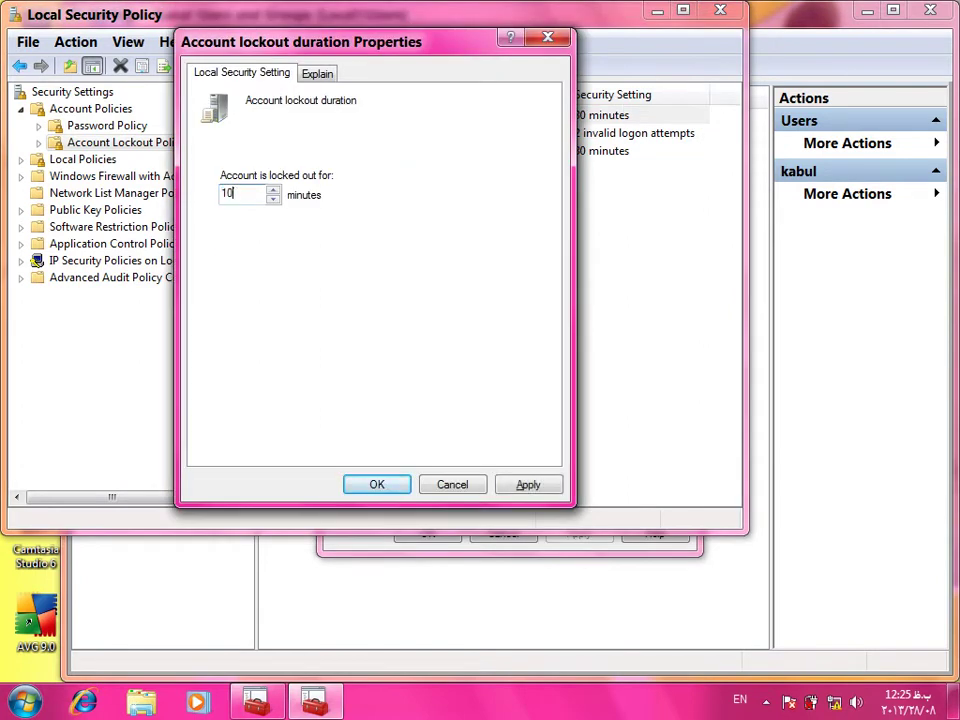
type("0000")
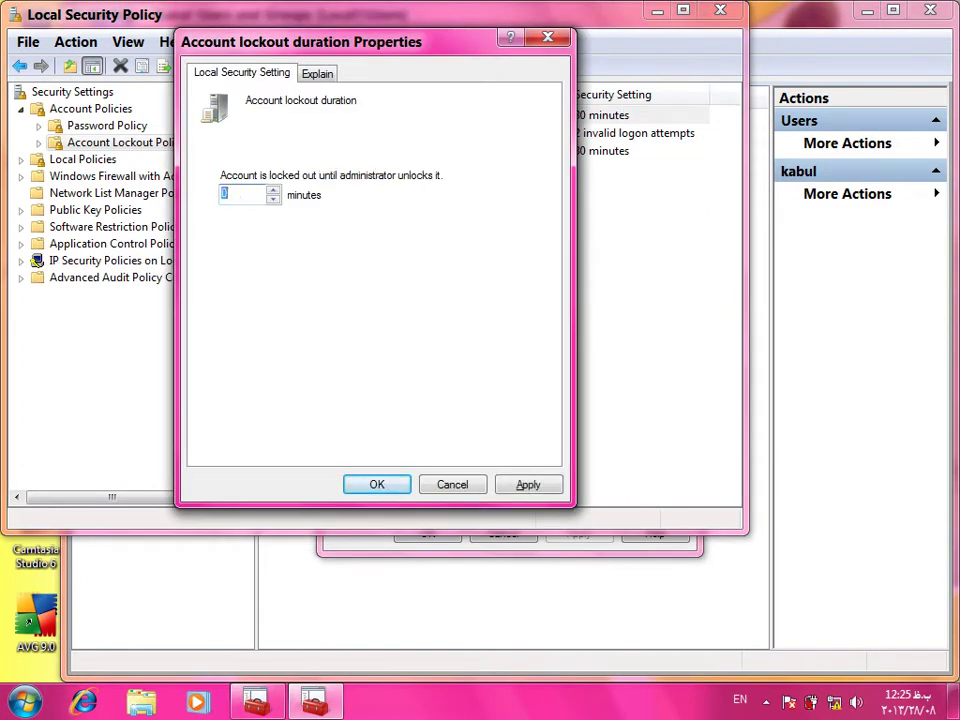
type("1000")
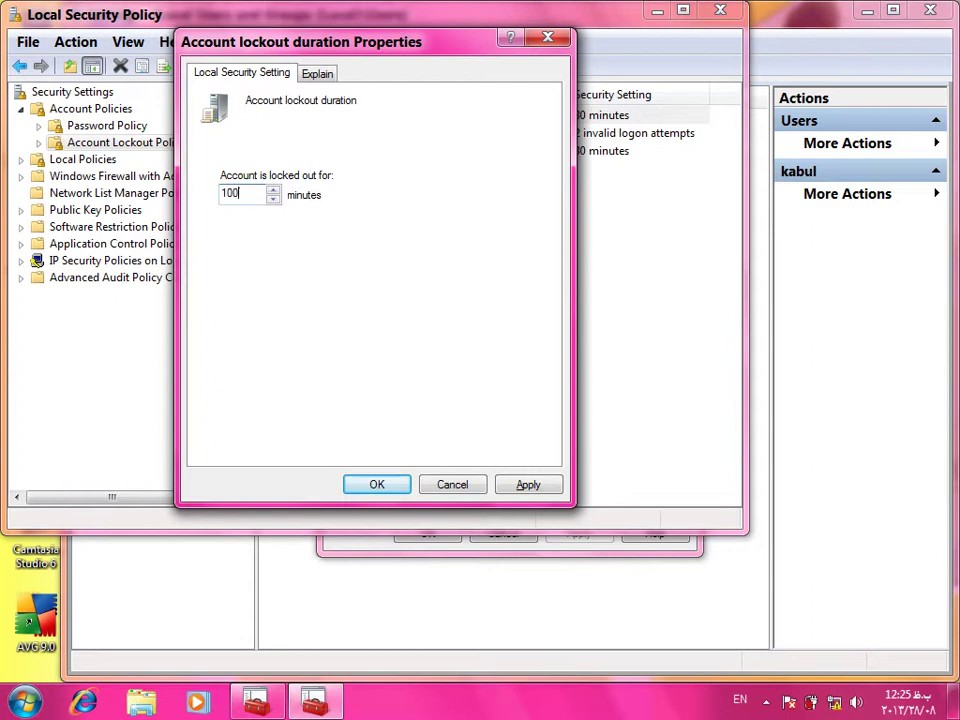
type("00")
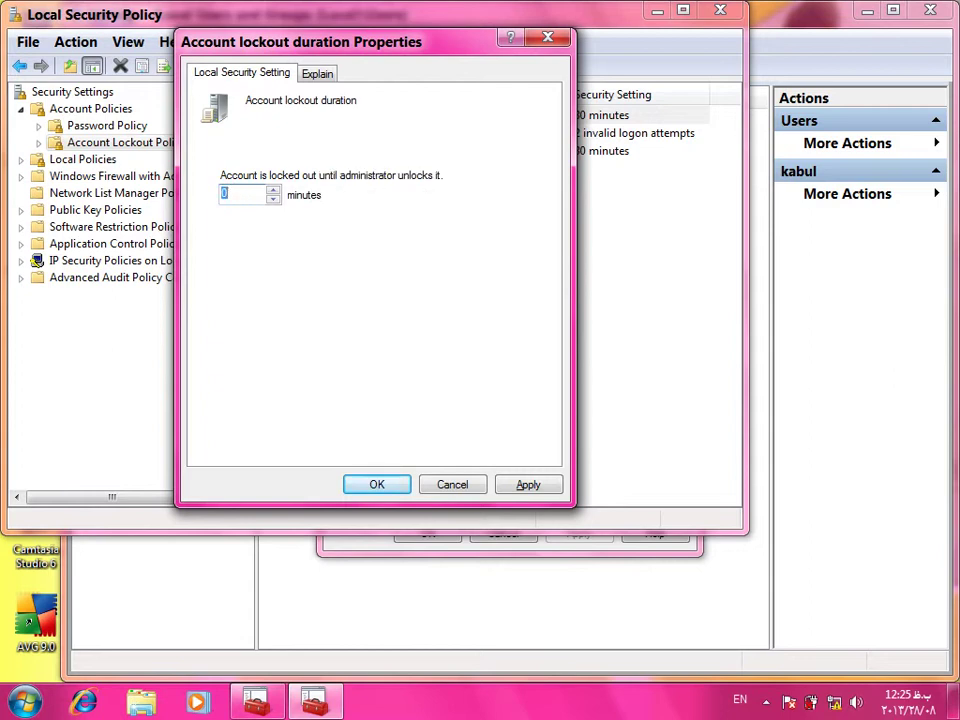
type("10000010000")
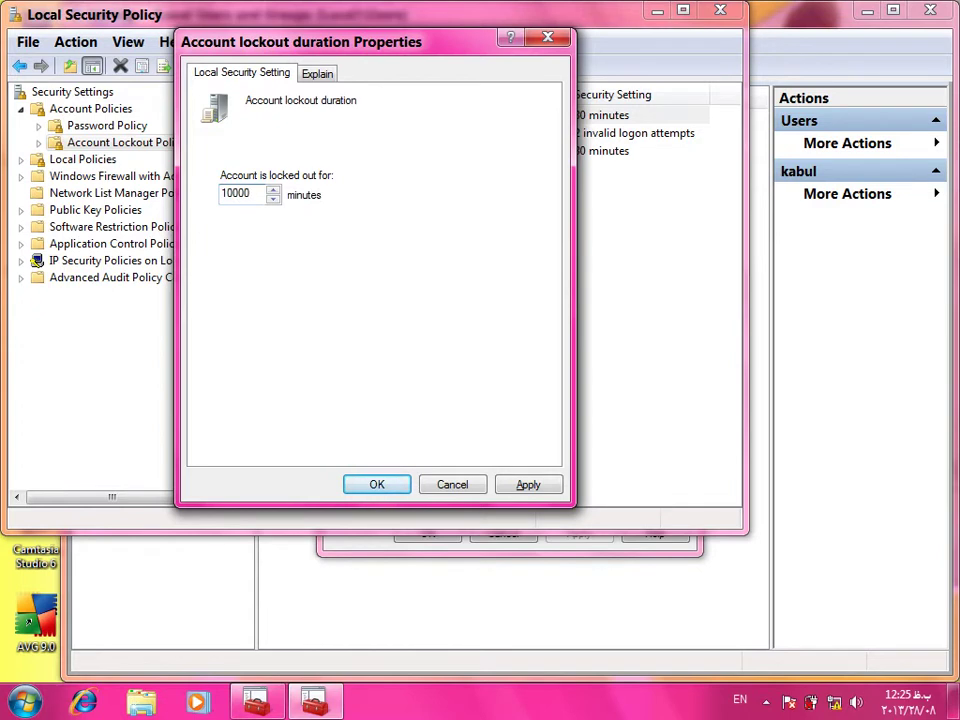
left_click(380, 487)
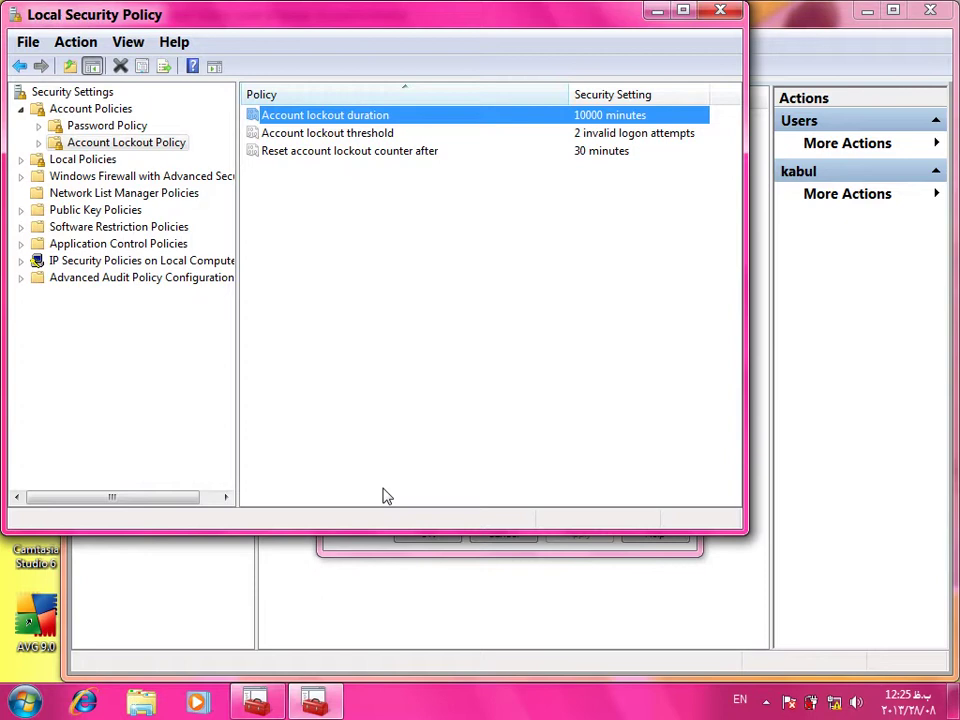
Launch Excel with a new blank workbook
key("super+r")
type("excel")
key("Return")
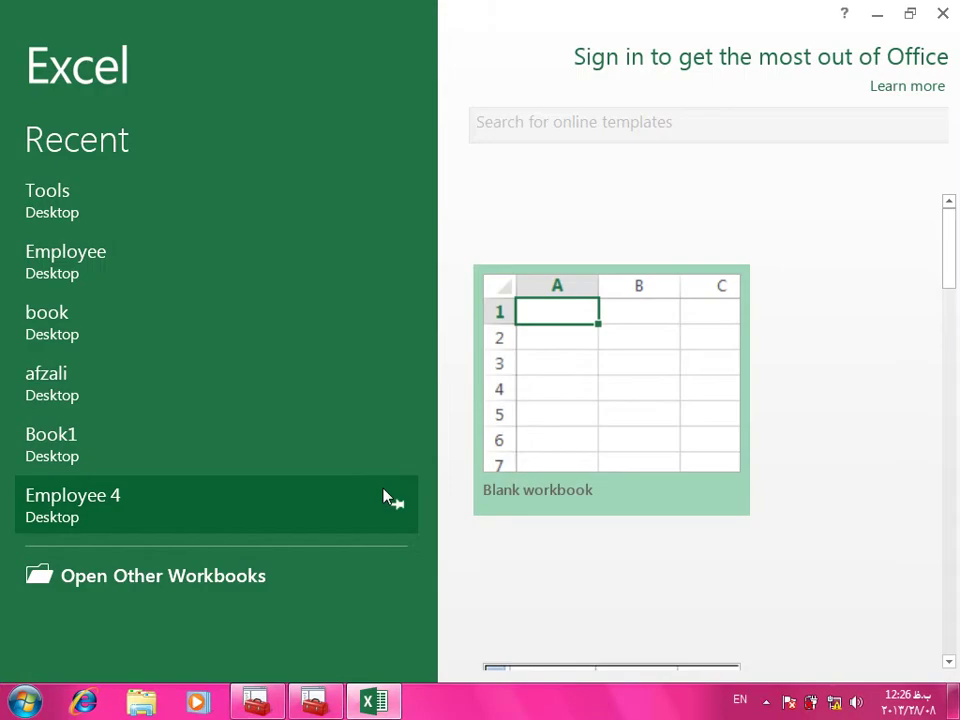
left_click(687, 440)
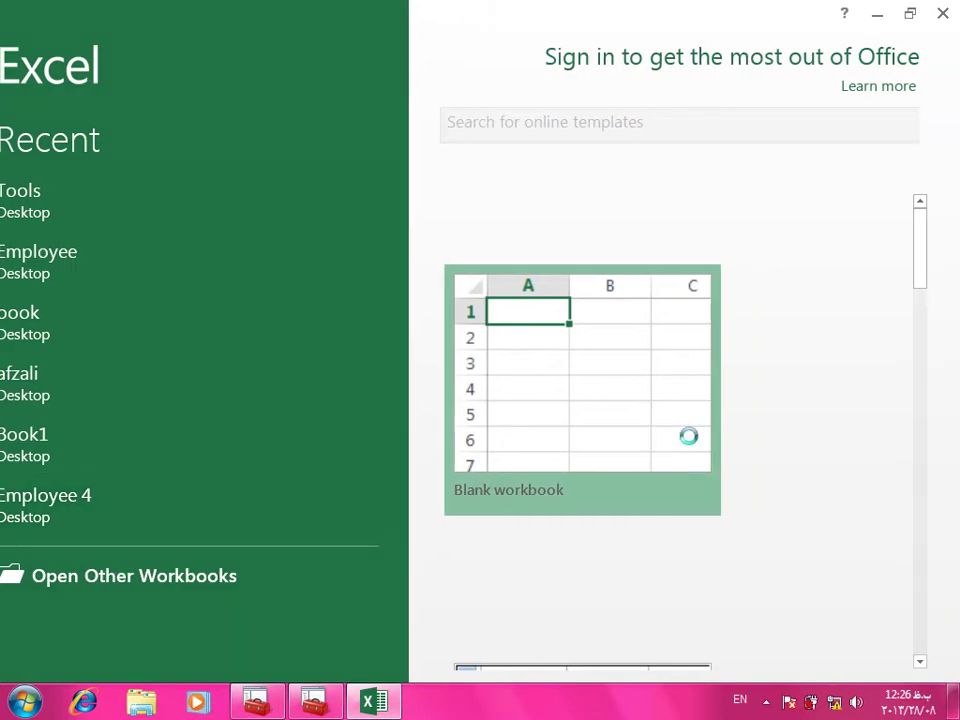
Enter =sum(10000/60) in G10 to convert the minutes to hours
left_click(410, 416)
type("=sum")
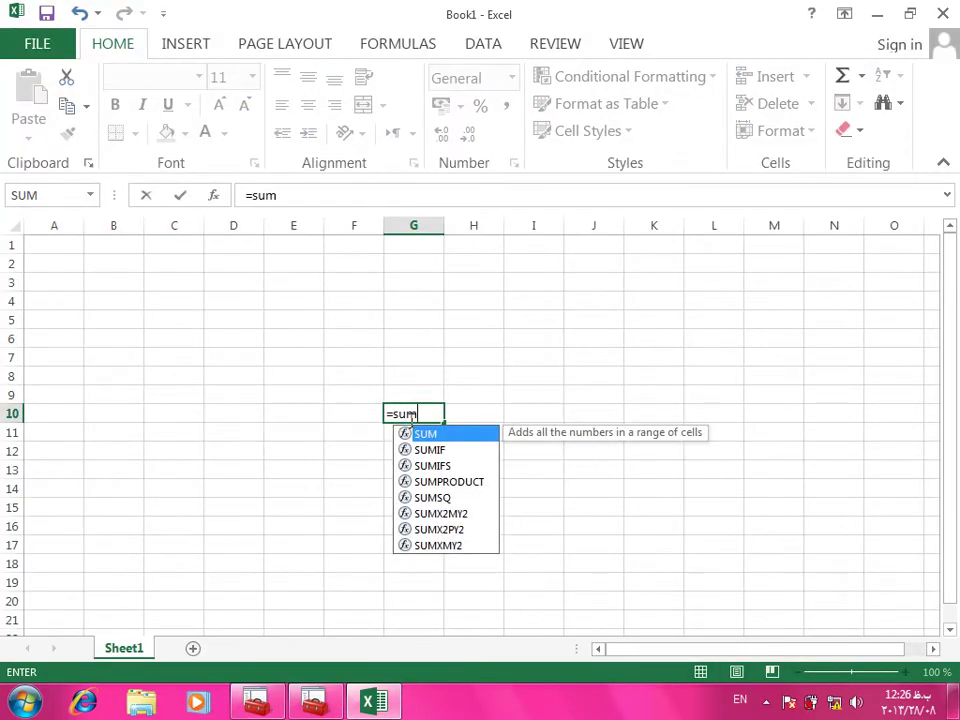
type("(10000")
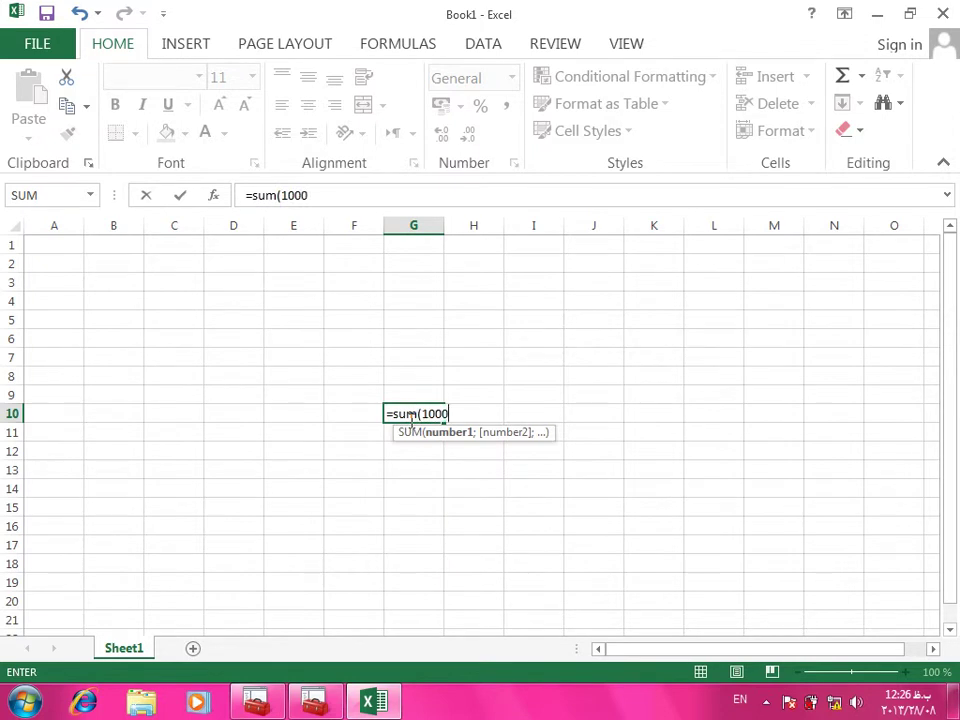
type("/60")
key("ctrl+Return")
key("Return")
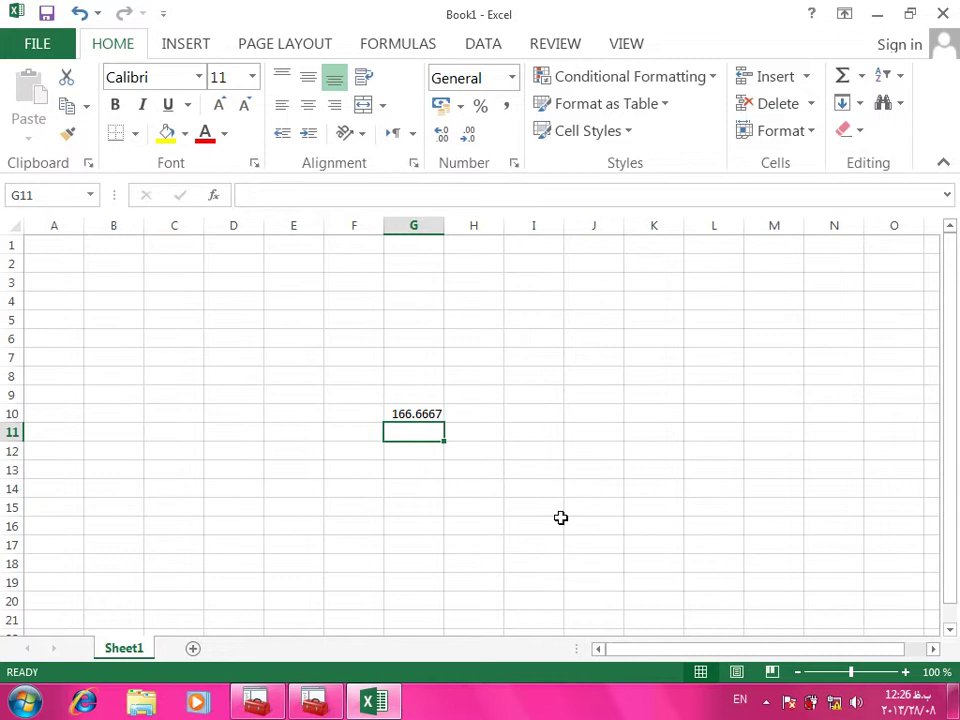
Make G11 divide G10 by 24 with =sum(G10/24)
type("=")
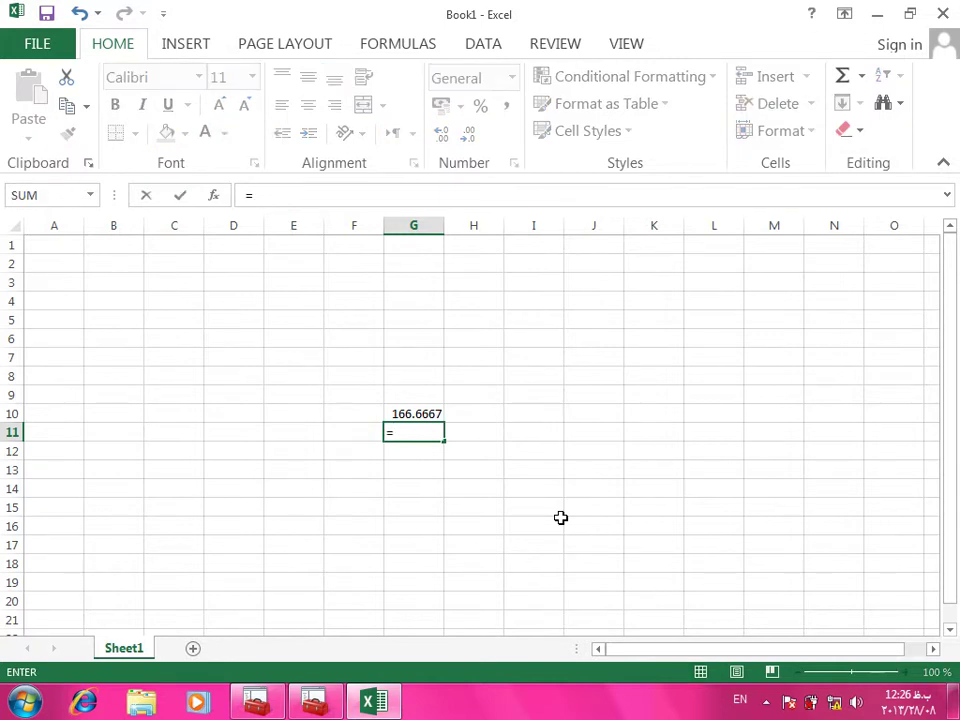
type("sum(")
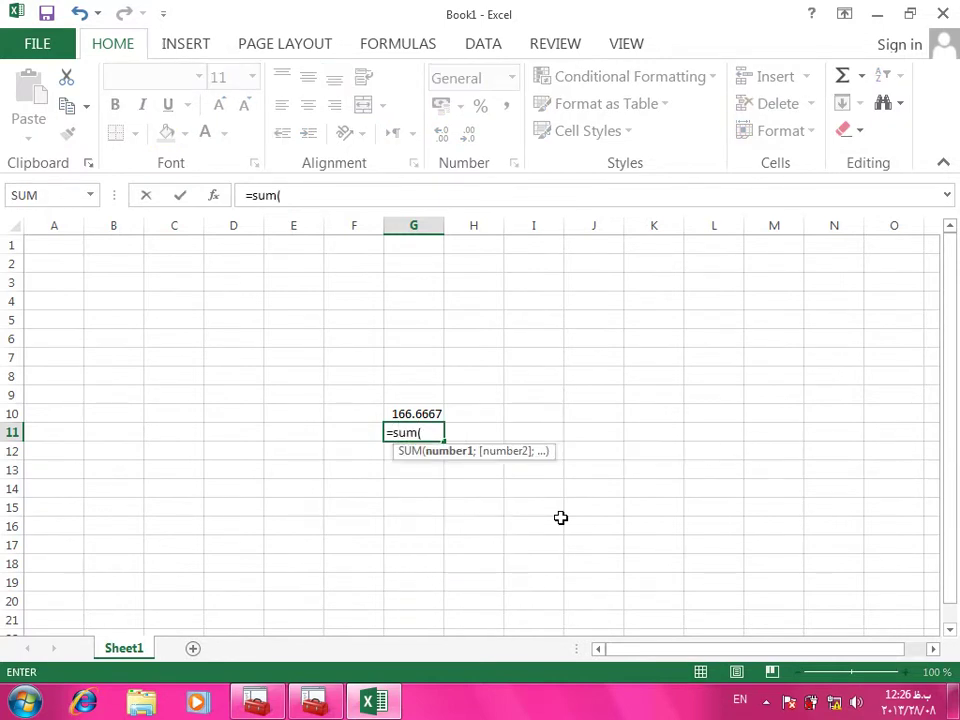
key("Up")
type("/")
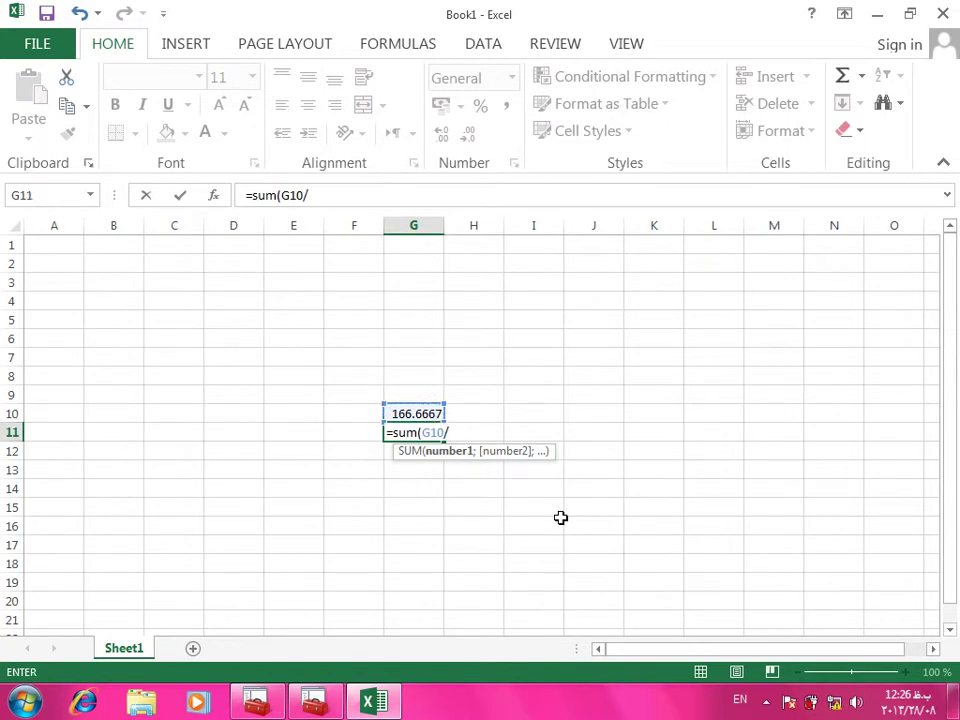
type("24")
key("Return")
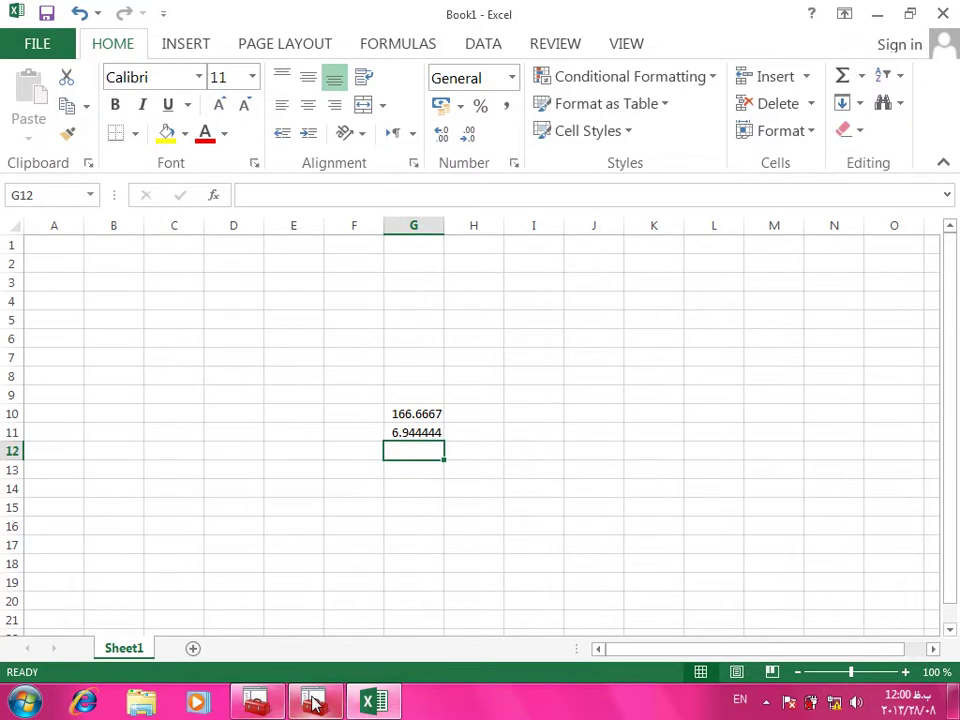
Change Account lockout duration in Local Security Policy to 90000 minutes
left_click(313, 700)
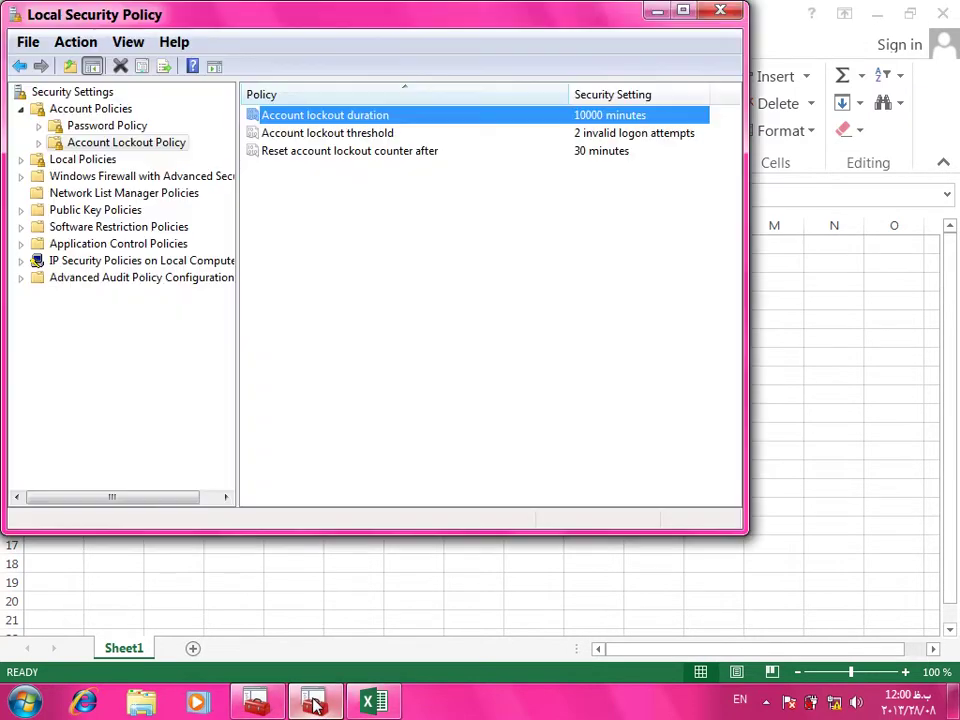
double_click(514, 120)
type("90000")
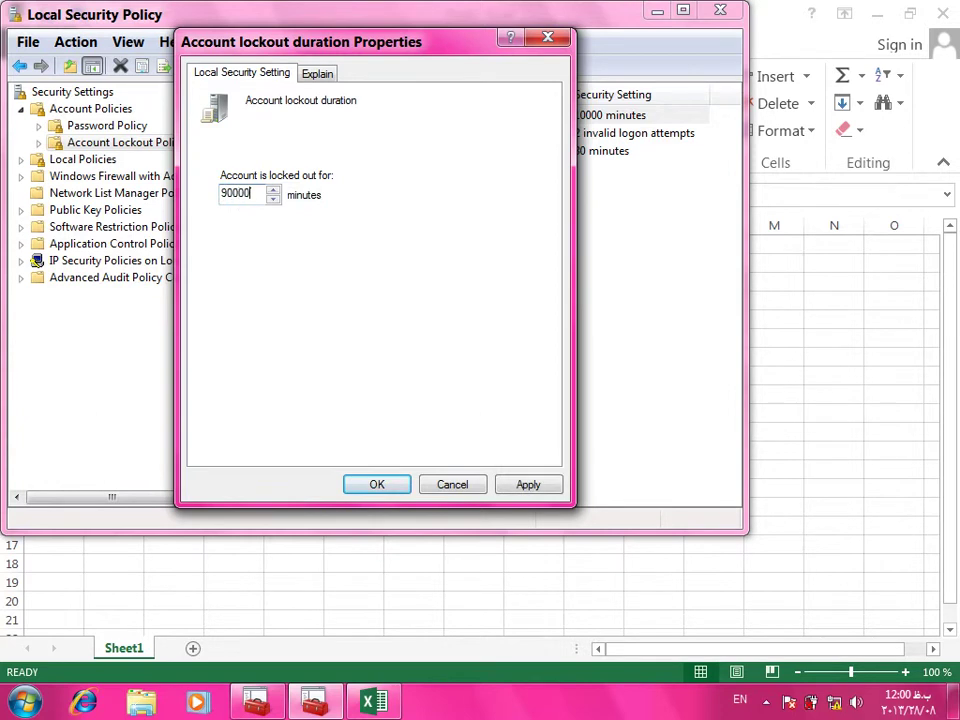
left_click(376, 484)
key("alt+Tab")
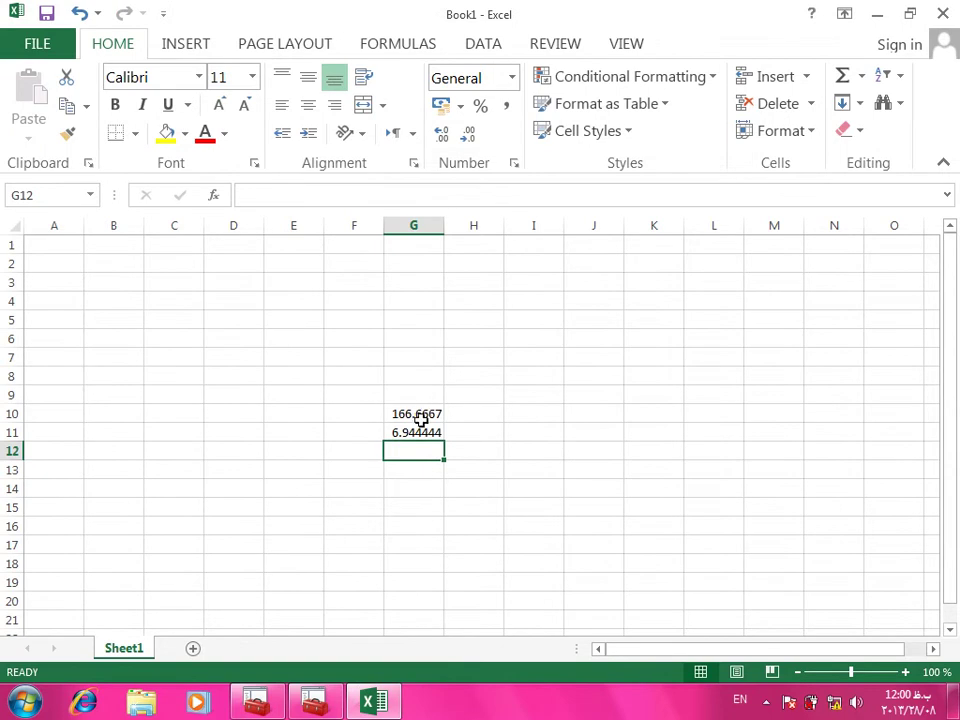
Edit G10 to =SUM(90000/60), giving 1500 hours and 62.5 days
left_click(422, 432)
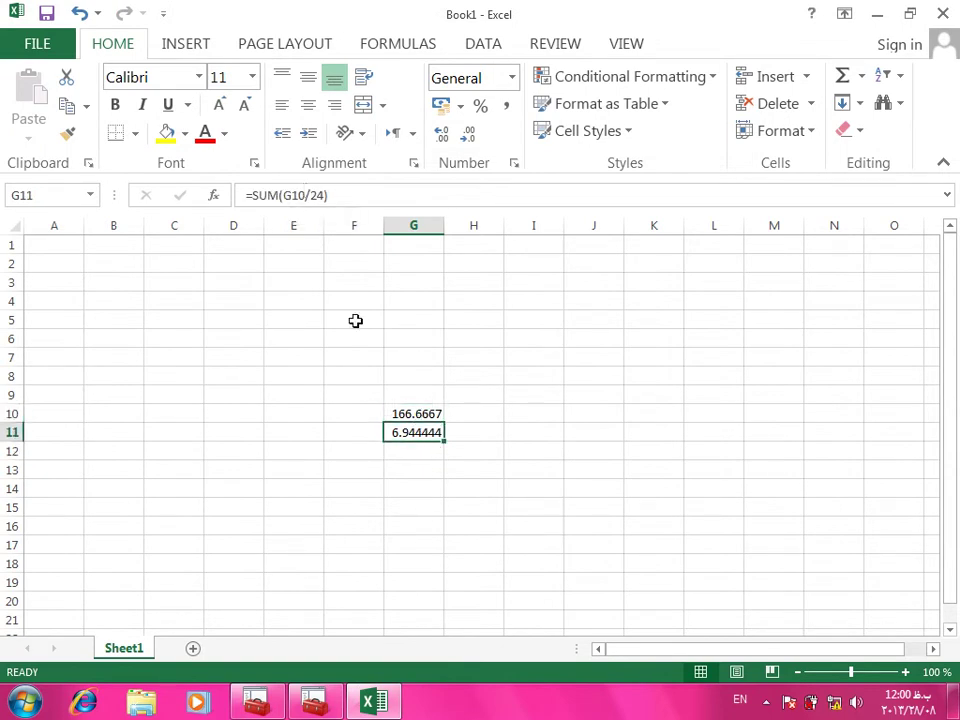
double_click(413, 412)
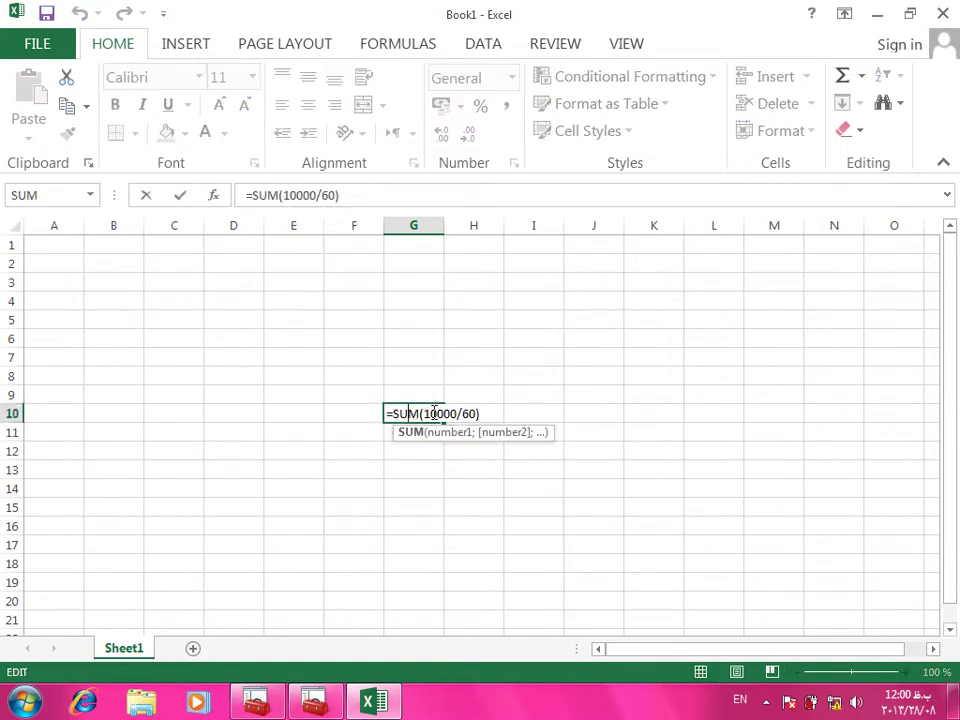
left_click(457, 413)
key("BackSpace")
key("BackSpace")
key("BackSpace")
key("BackSpace")
key("BackSpace")
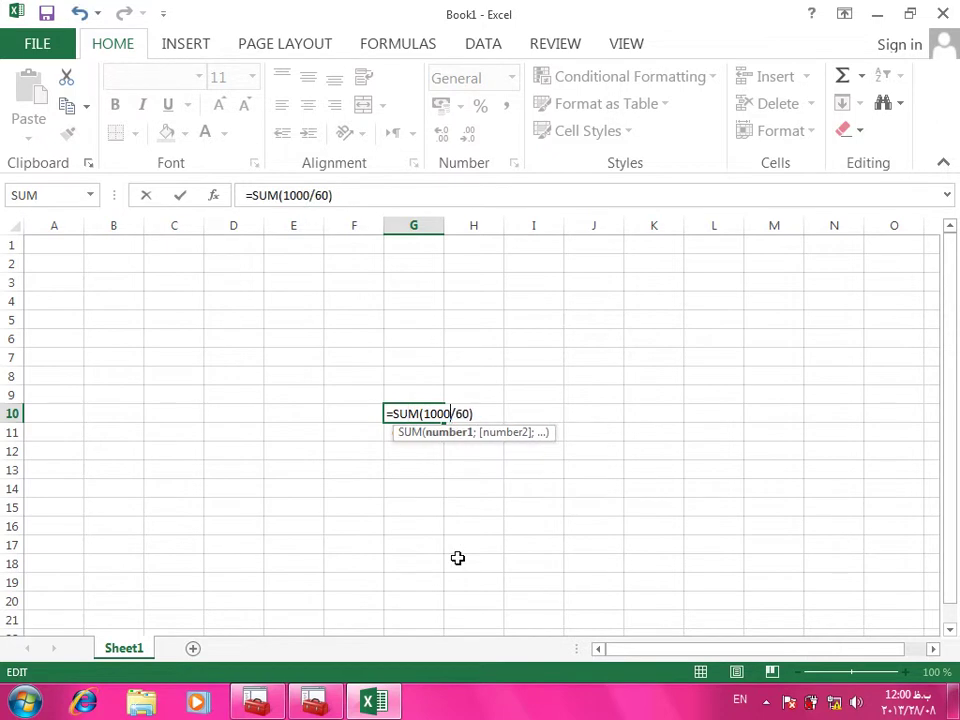
type("9000")
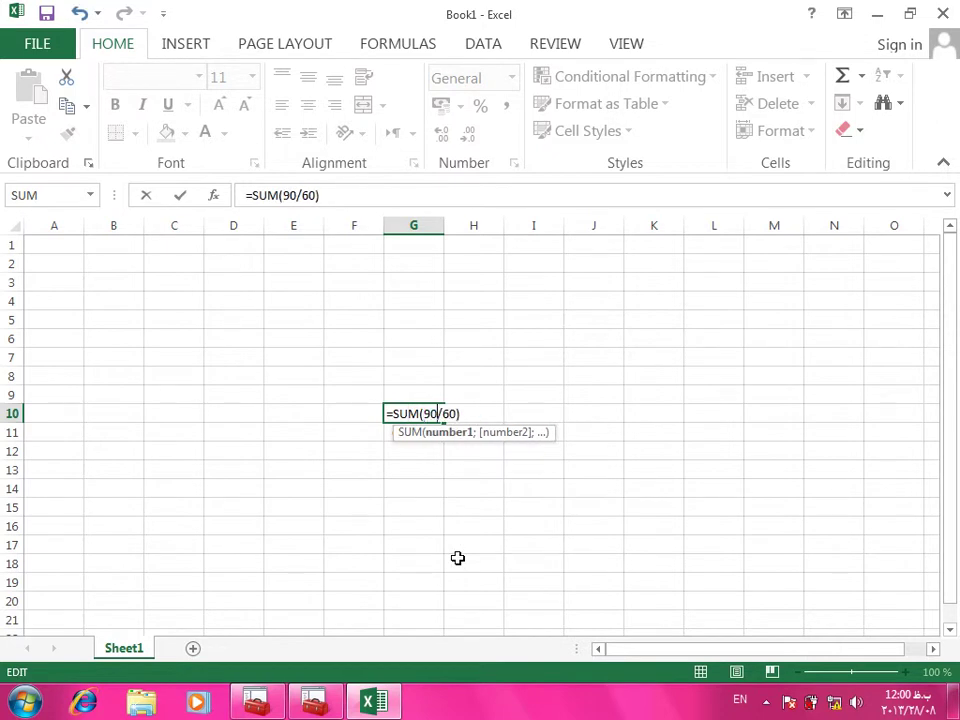
type("0")
key("Return")
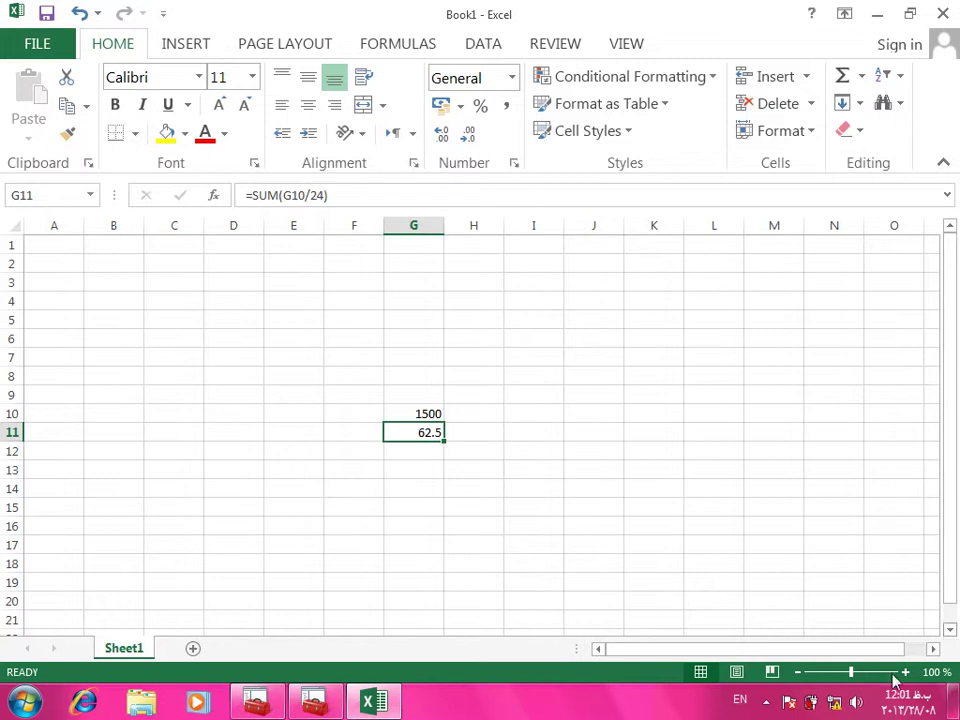
left_click(716, 547)
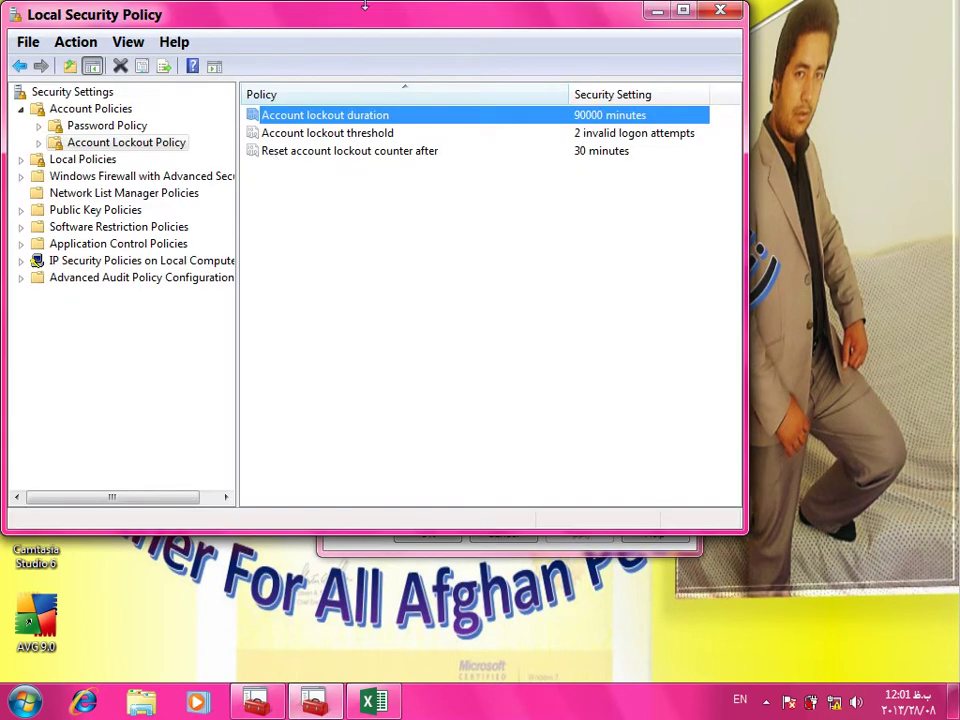
Set Reset account lockout counter after to 1 minute, replacing an initial 80000 entry
double_click(367, 17)
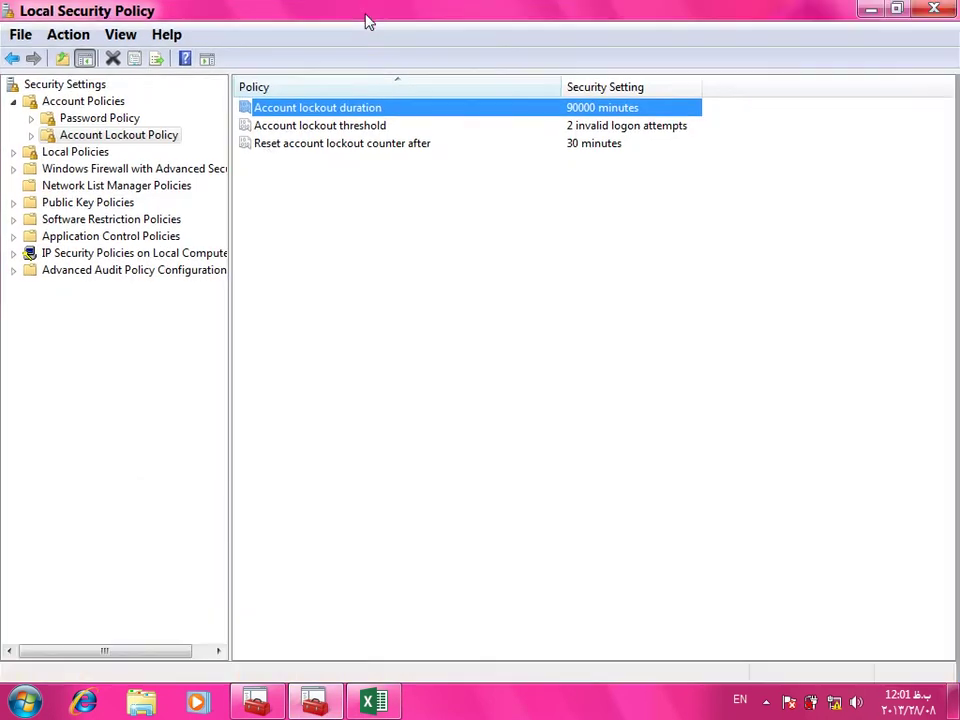
left_click(358, 147)
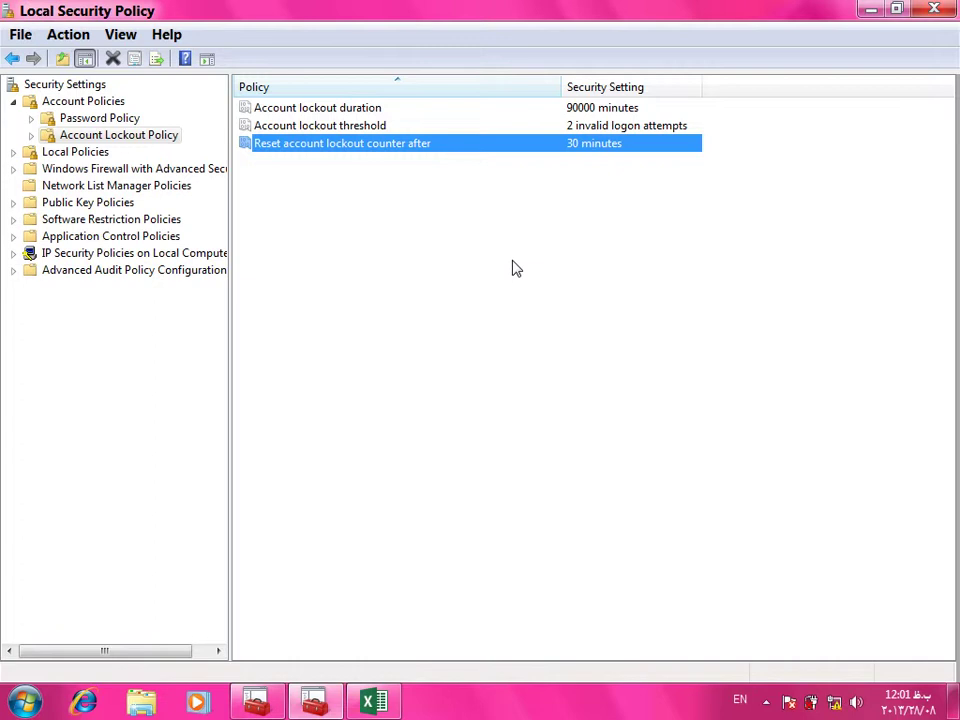
key("Return")
type("80000")
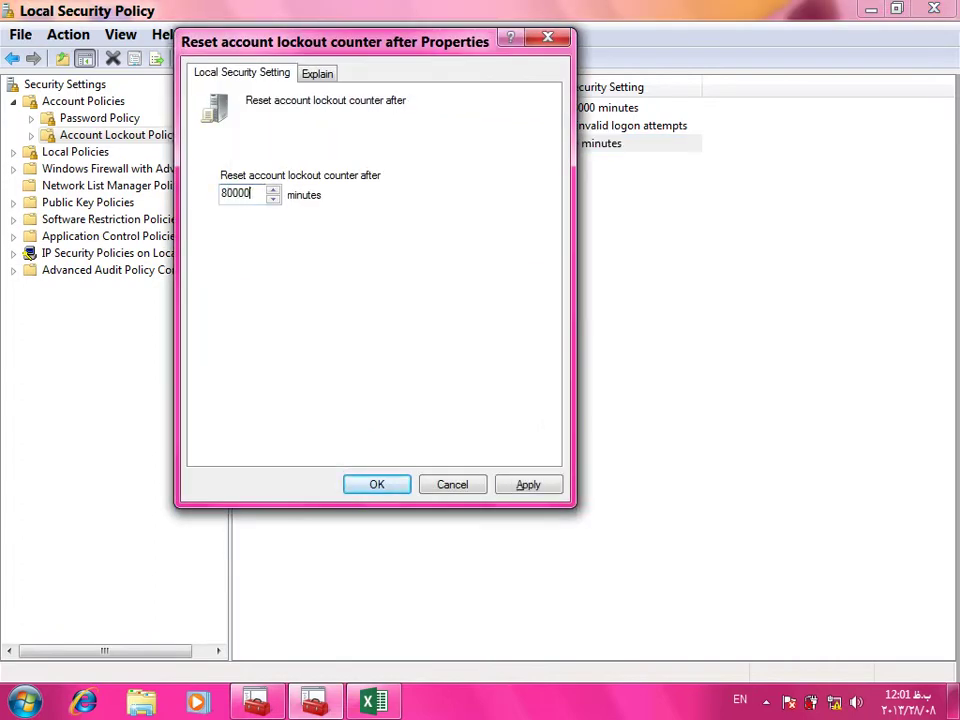
key("Return")
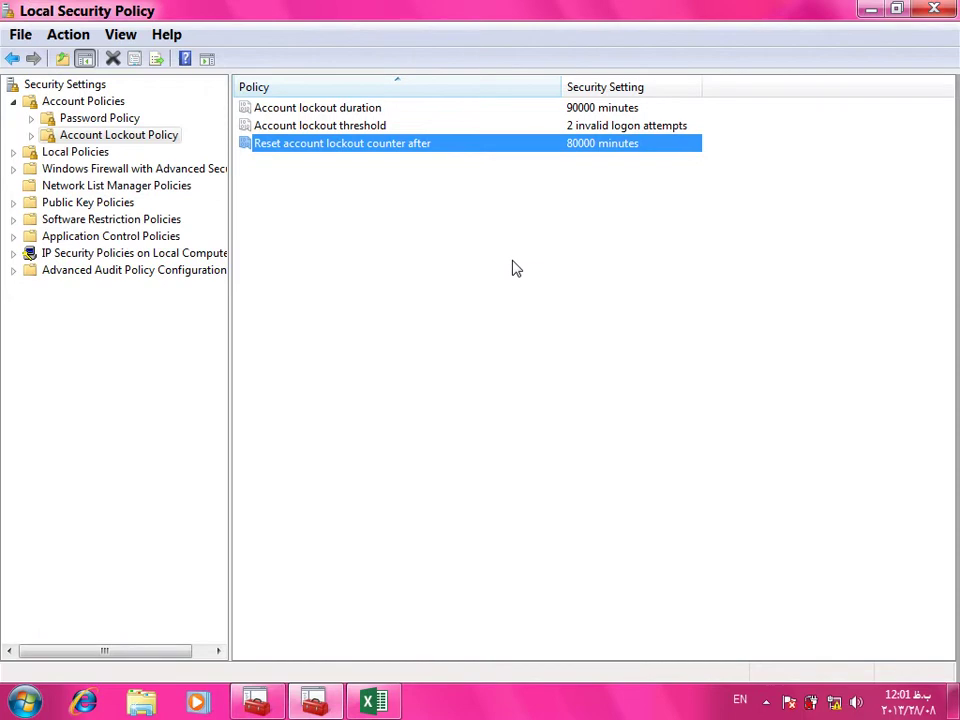
key("Return")
type("1")
key("Return")
right_click(513, 268)
left_click(818, 163)
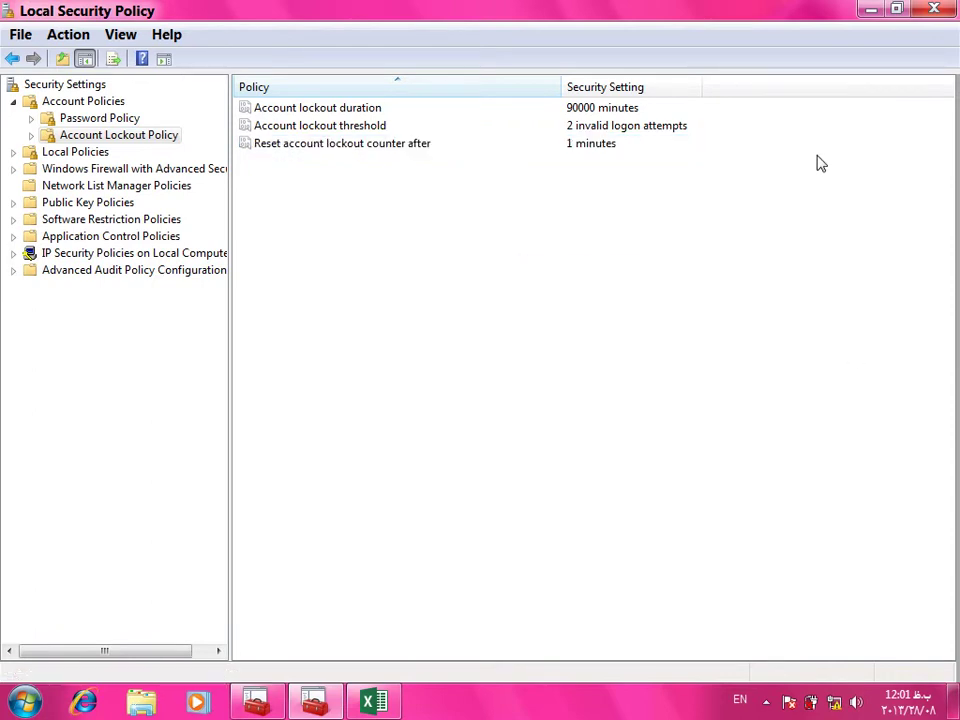
Close Local Security Policy and the user Properties dialog, then refresh the desktop
left_click(933, 9)
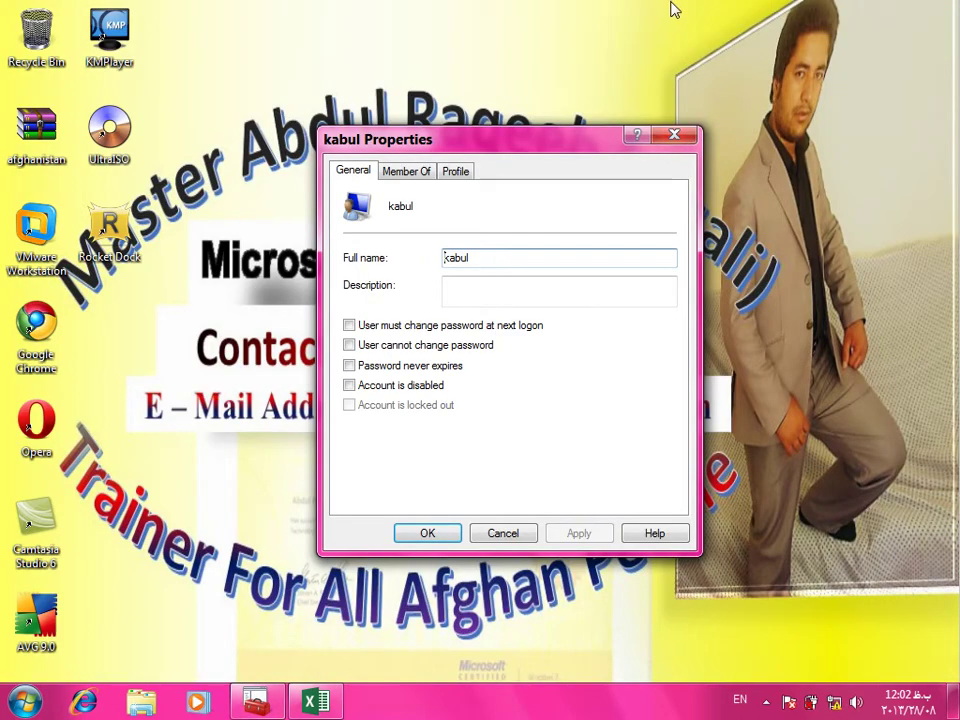
left_click(674, 135)
right_click(605, 104)
left_click(643, 150)
Switch user from the Start menu's shutdown options
key("super")
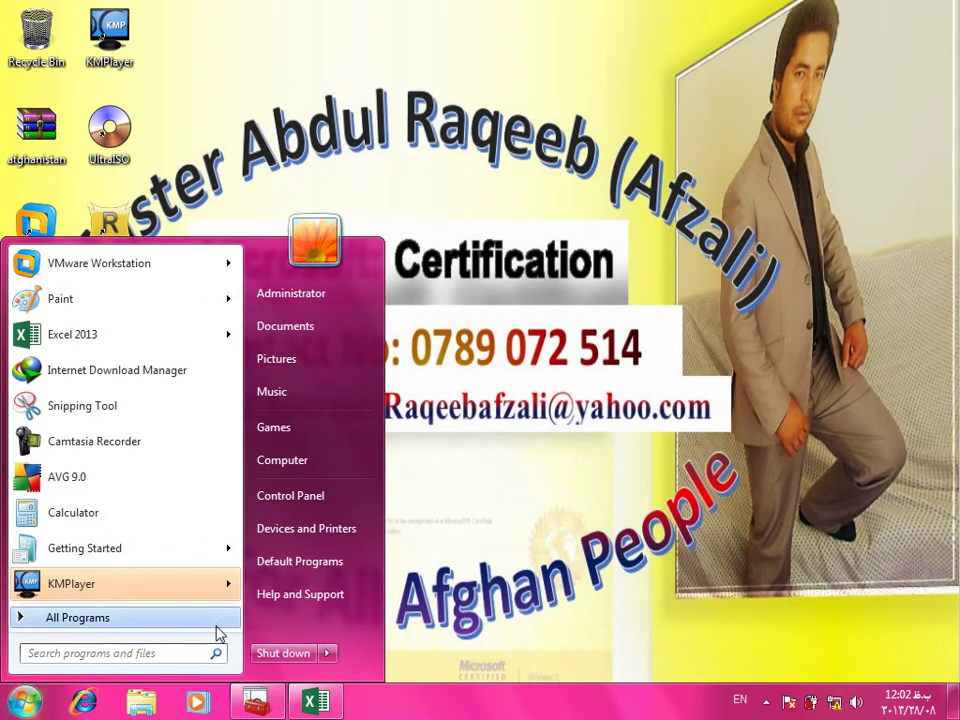
left_click(327, 653)
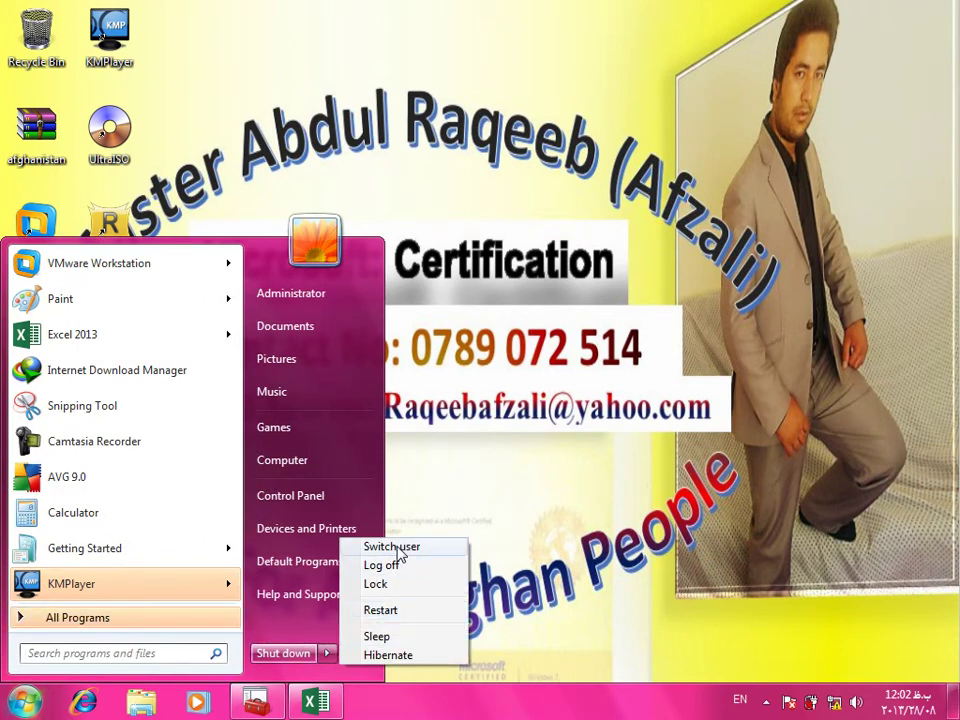
left_click(397, 549)
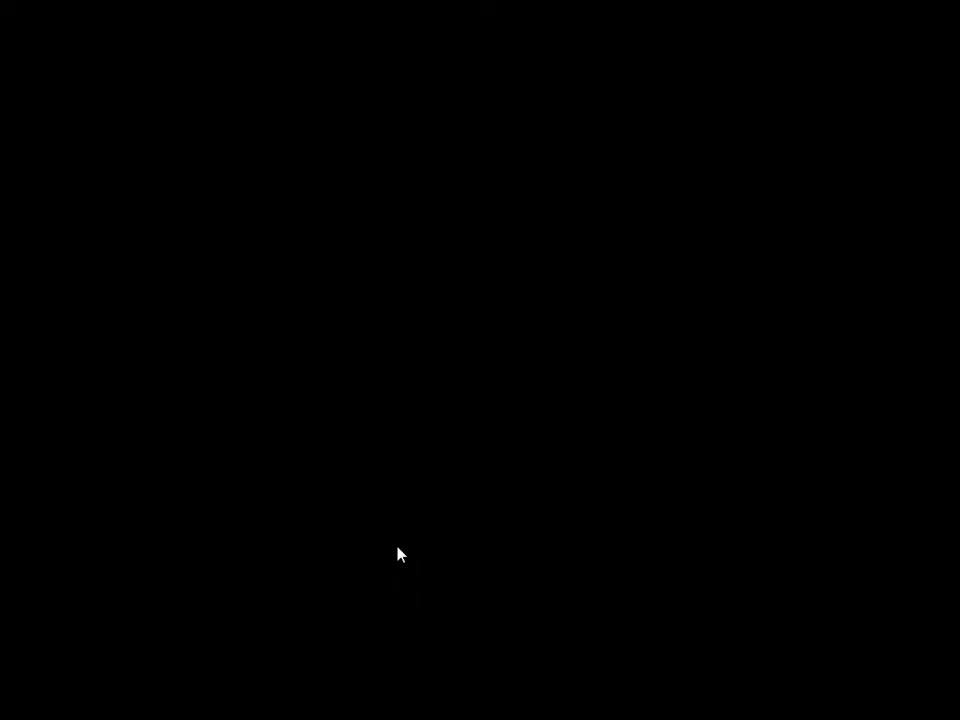
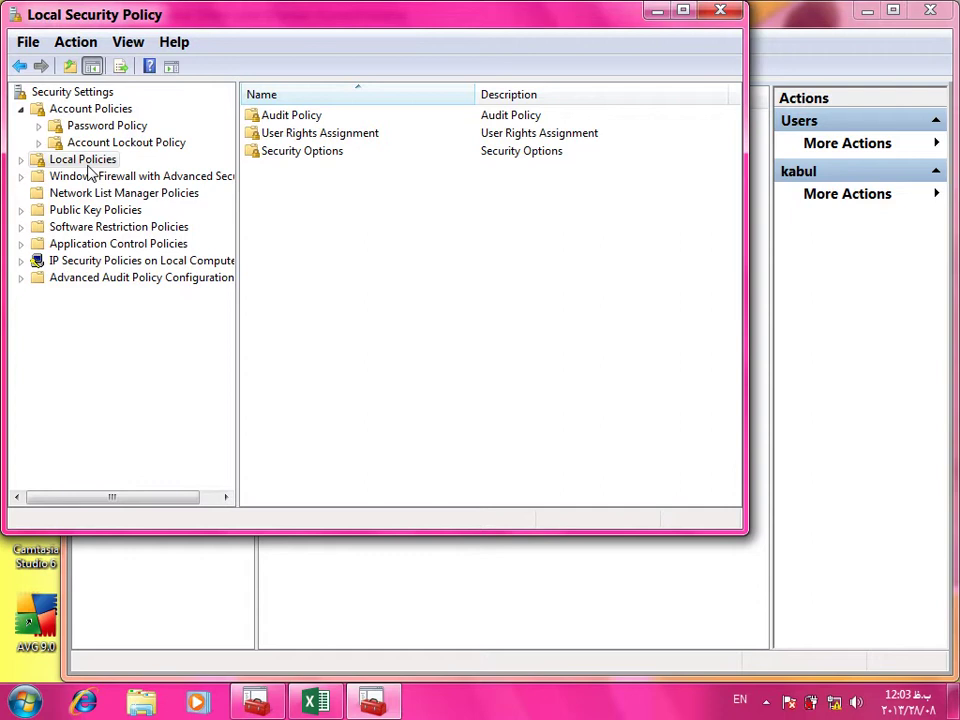
Browse the Firewall, Network List Manager, Public Key, Software Restriction, Application Control and IP Security policy categories
key("Tab")
key("Down")
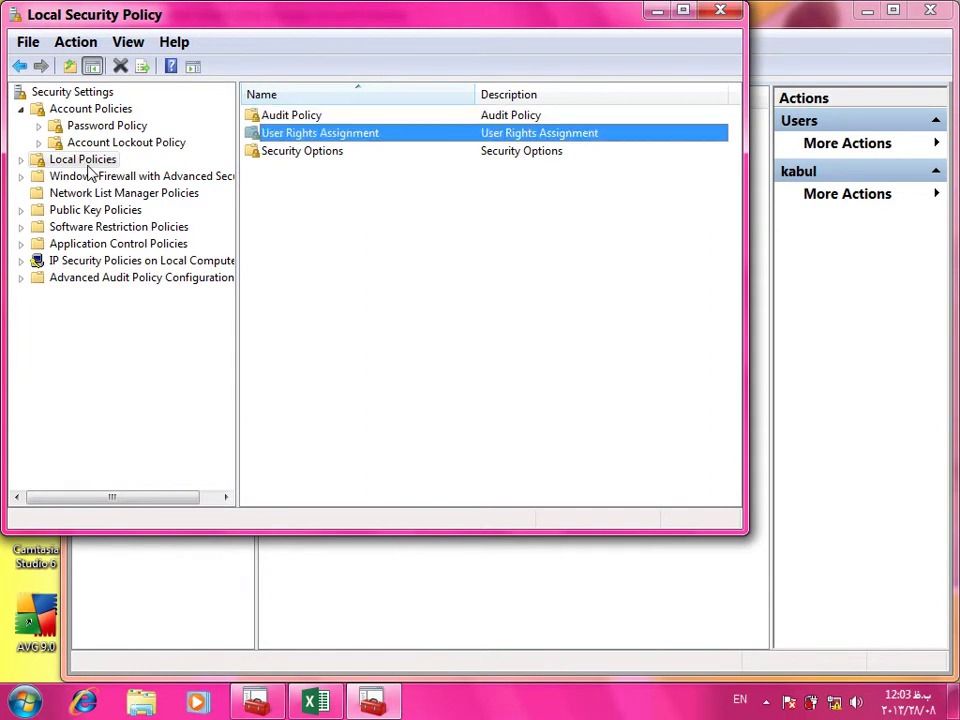
left_click(92, 175)
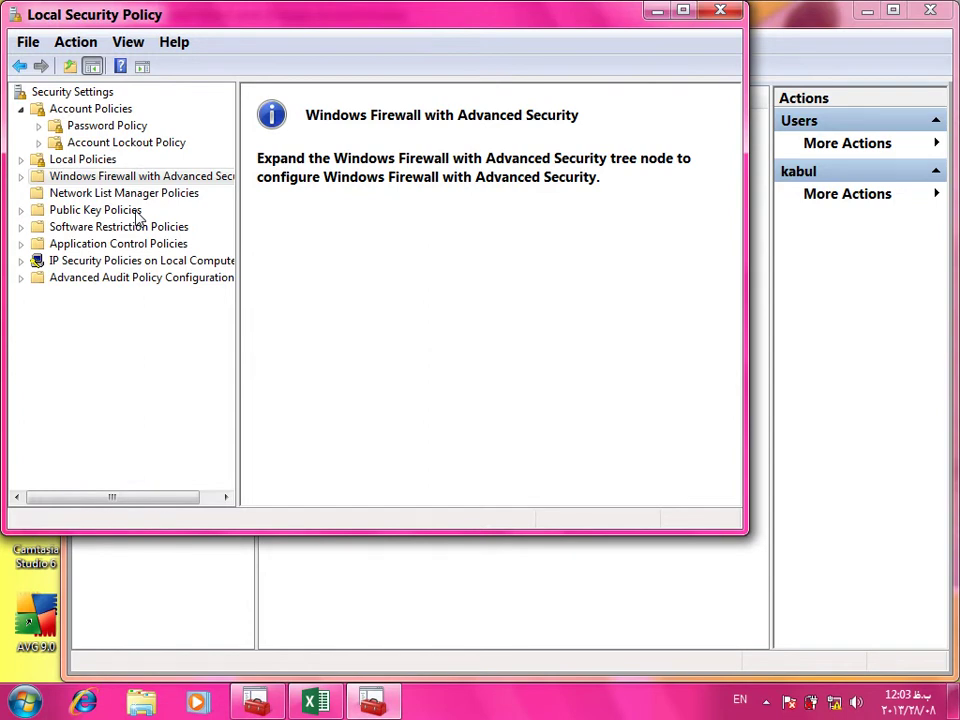
left_click(105, 192)
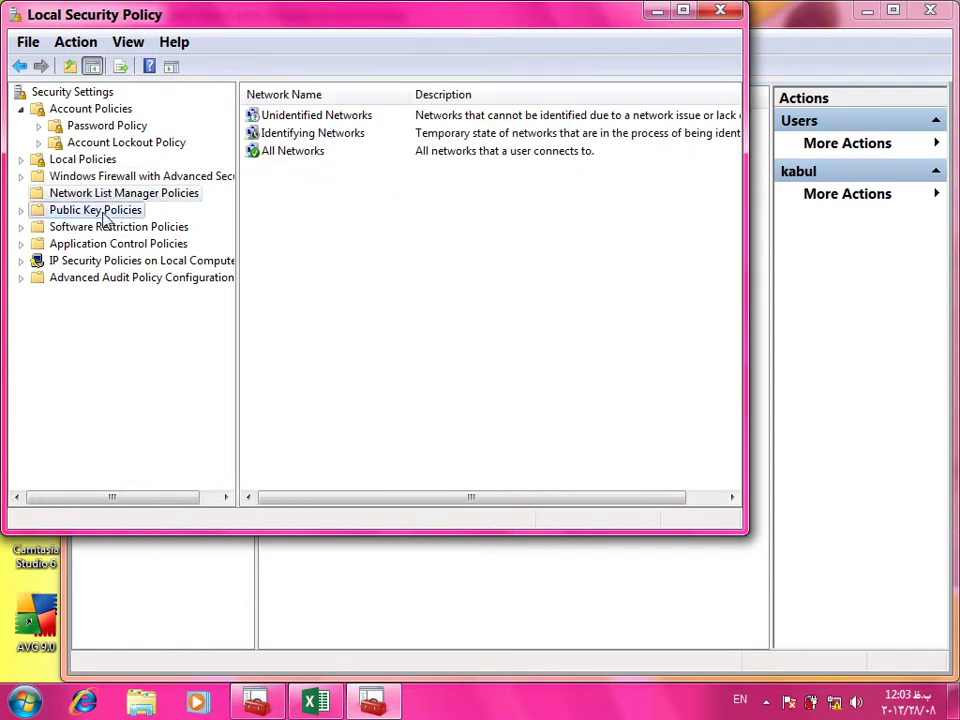
left_click(102, 214)
left_click(105, 229)
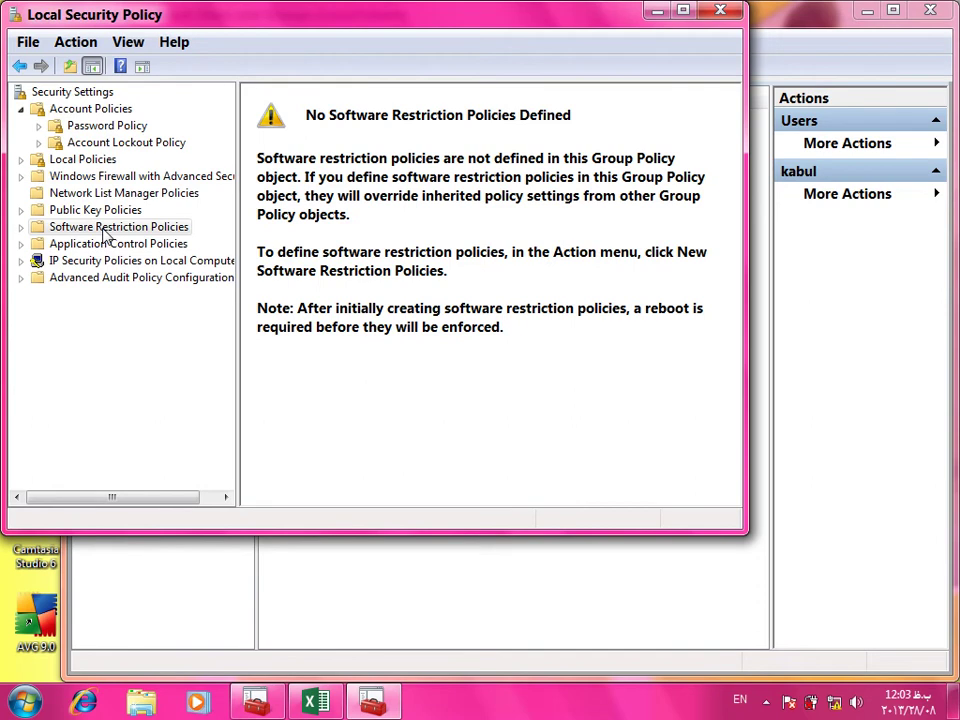
left_click(101, 243)
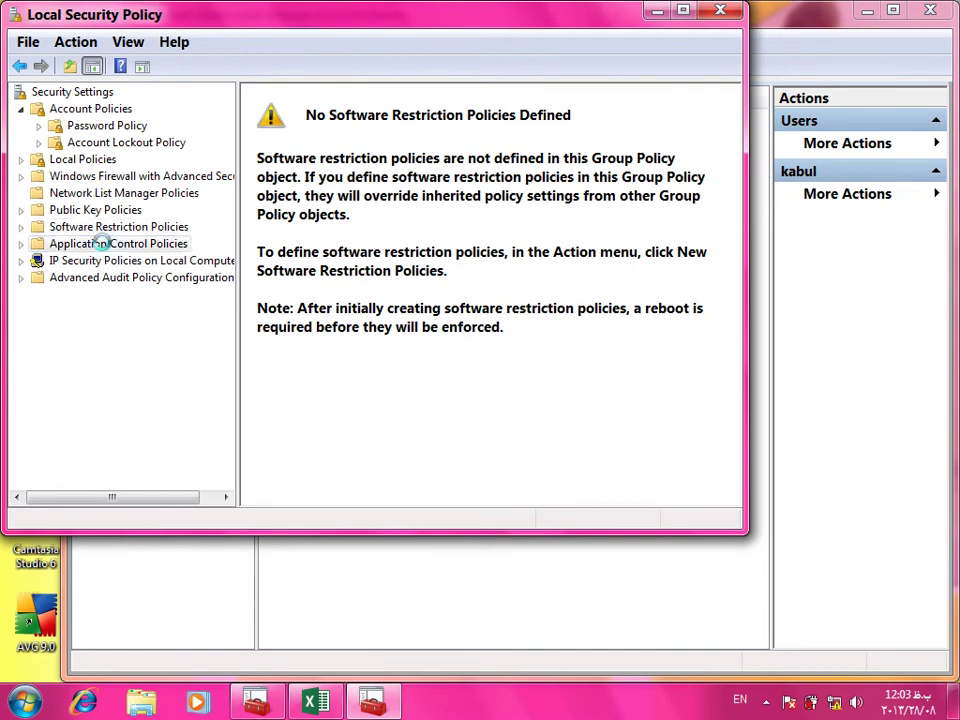
left_click(103, 262)
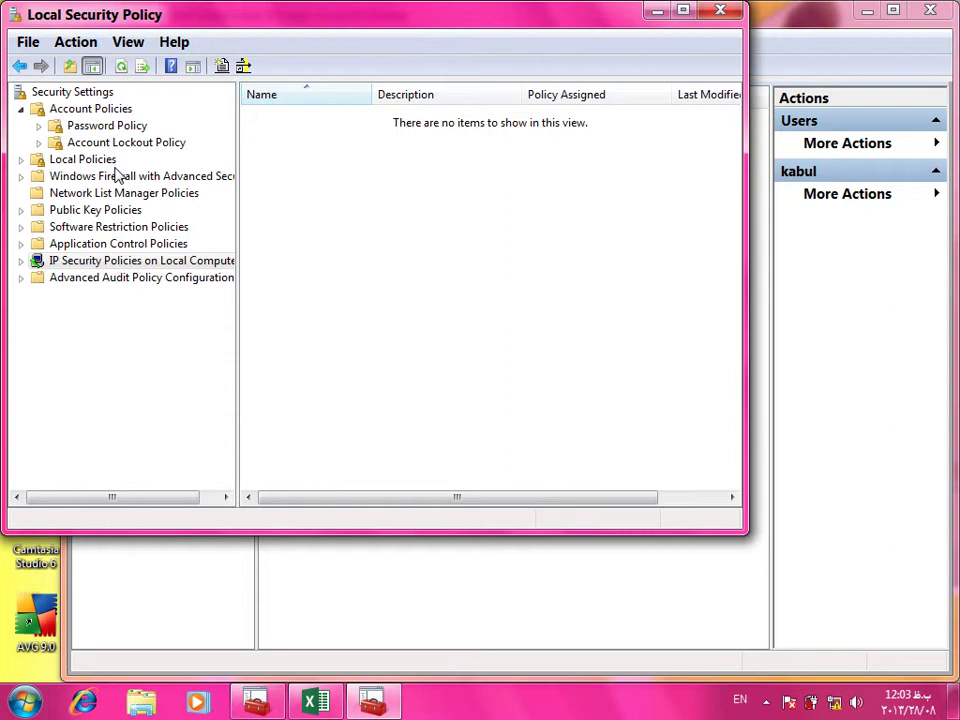
Expand Account Policies, view the Account Lockout settings, and return to Password Policy
left_click(100, 110)
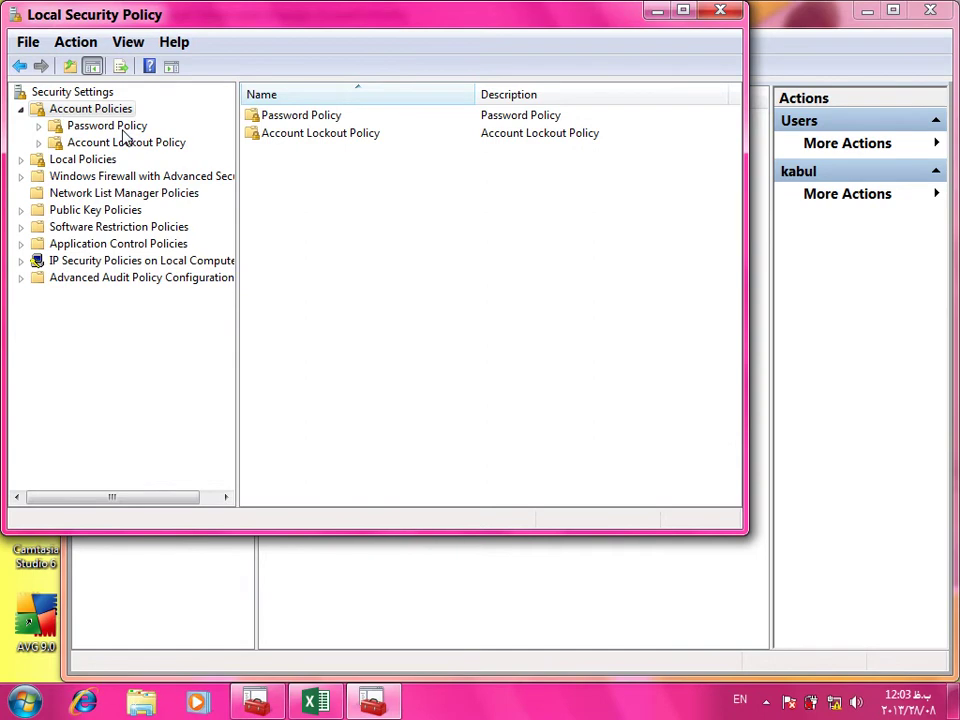
left_click(124, 130)
left_click(128, 146)
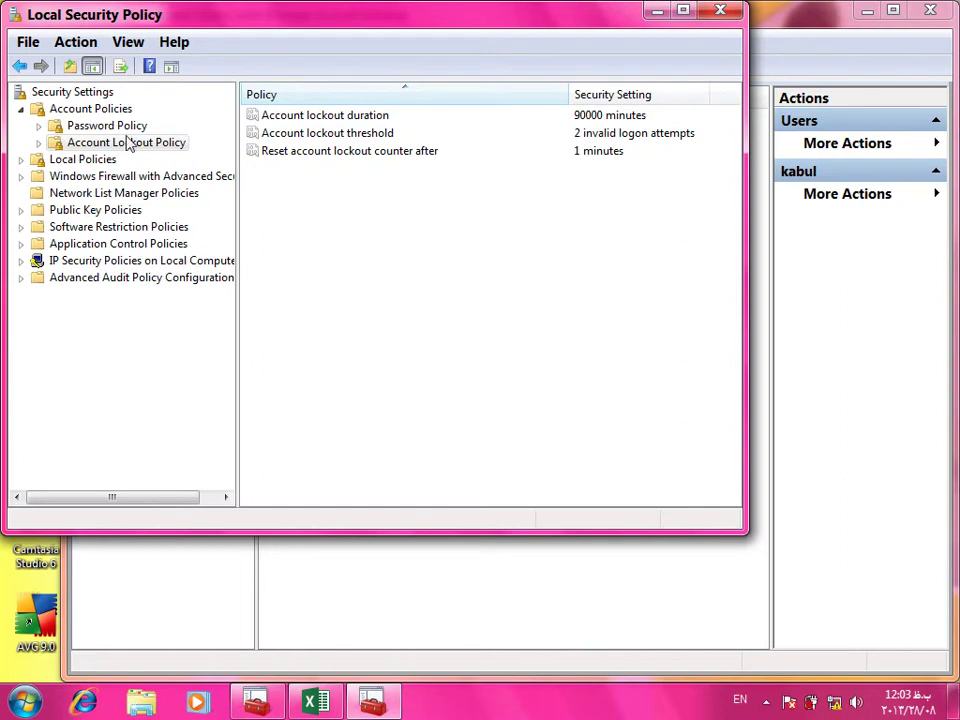
left_click(128, 128)
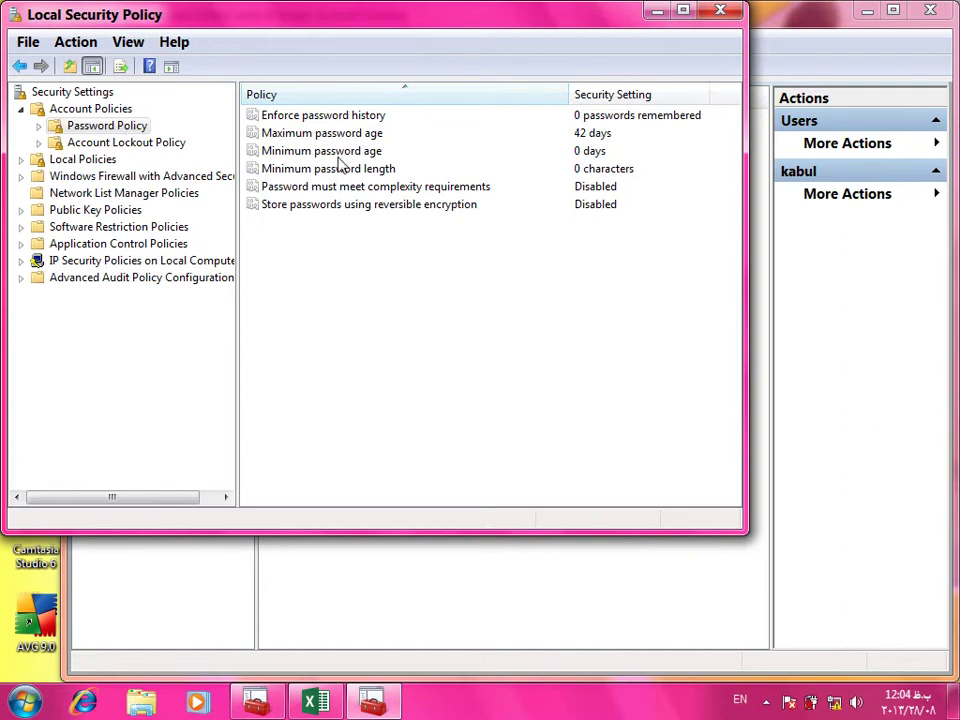
Set Enforce password history to remember 6 passwords
double_click(330, 116)
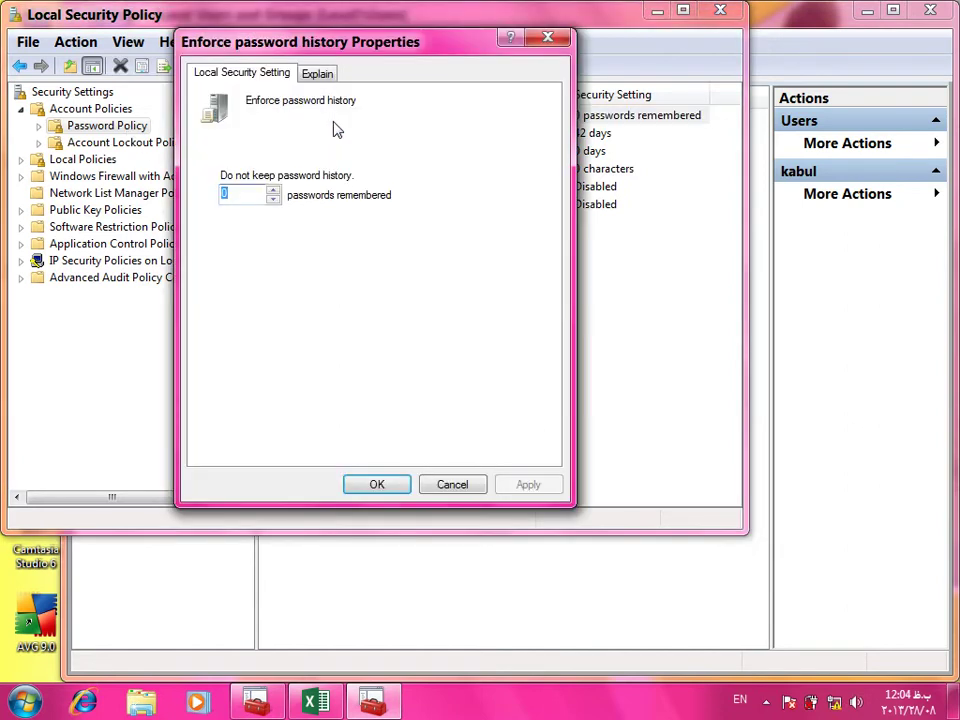
type("6")
key("Return")
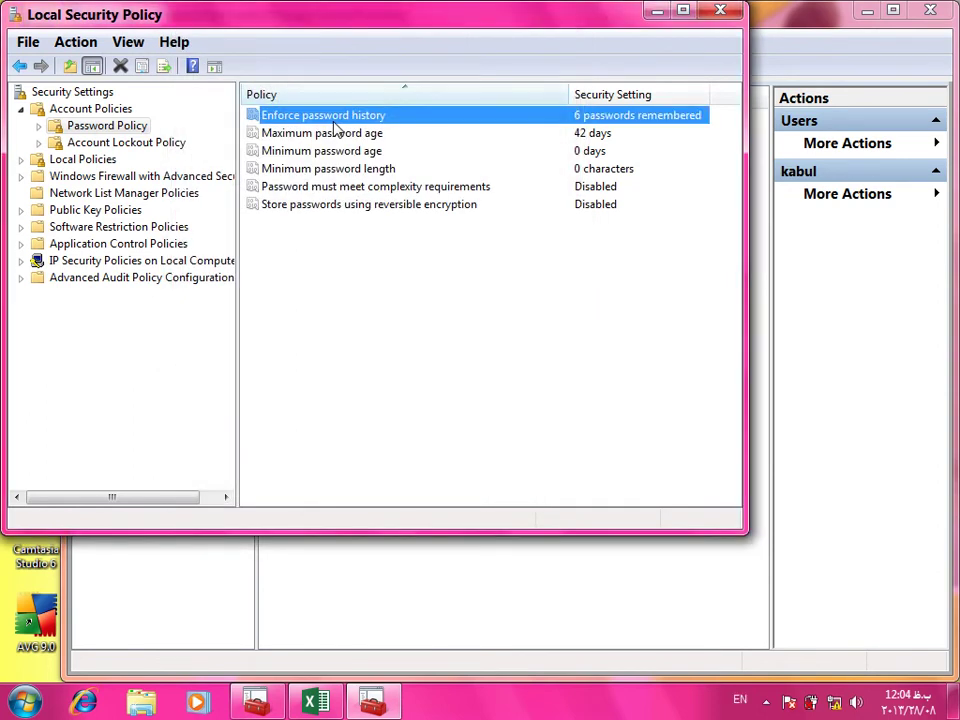
Set the maximum password age to 900 days
left_click(336, 136)
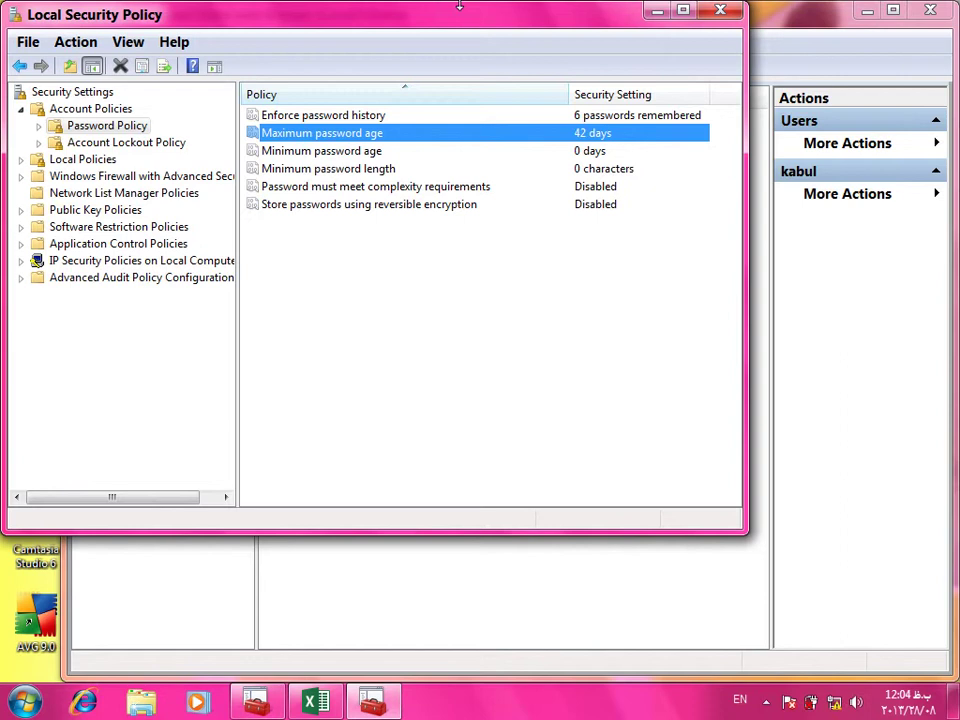
key("Return")
type("2")
key("alt+a")
key("Return")
key("Return")
type("900")
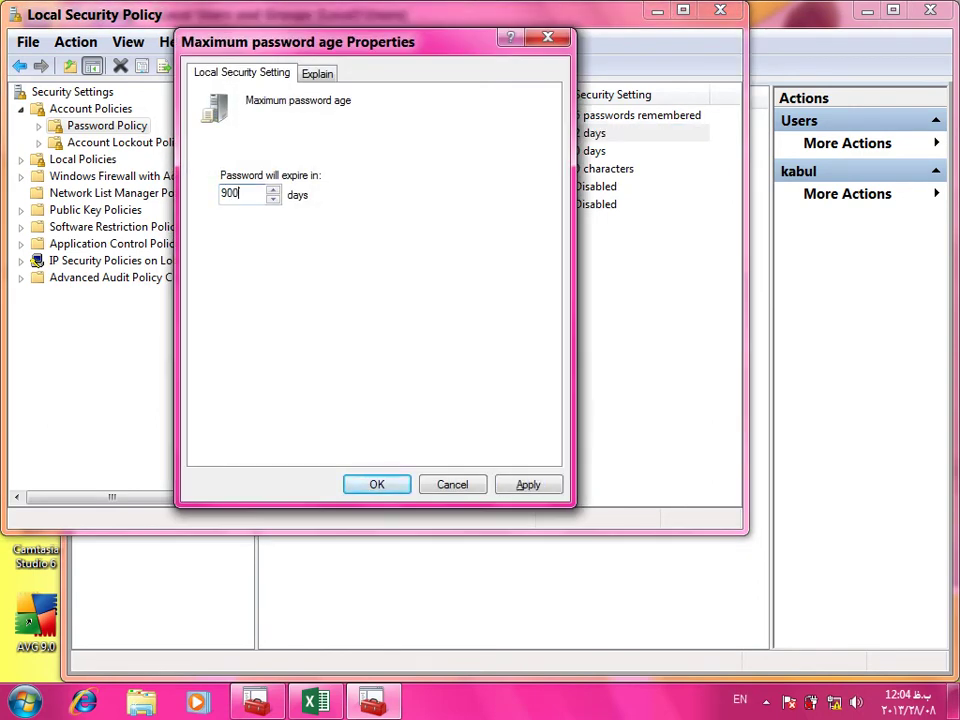
key("BackSpace")
key("BackSpace")
key("BackSpace")
type("900")
key("Return")
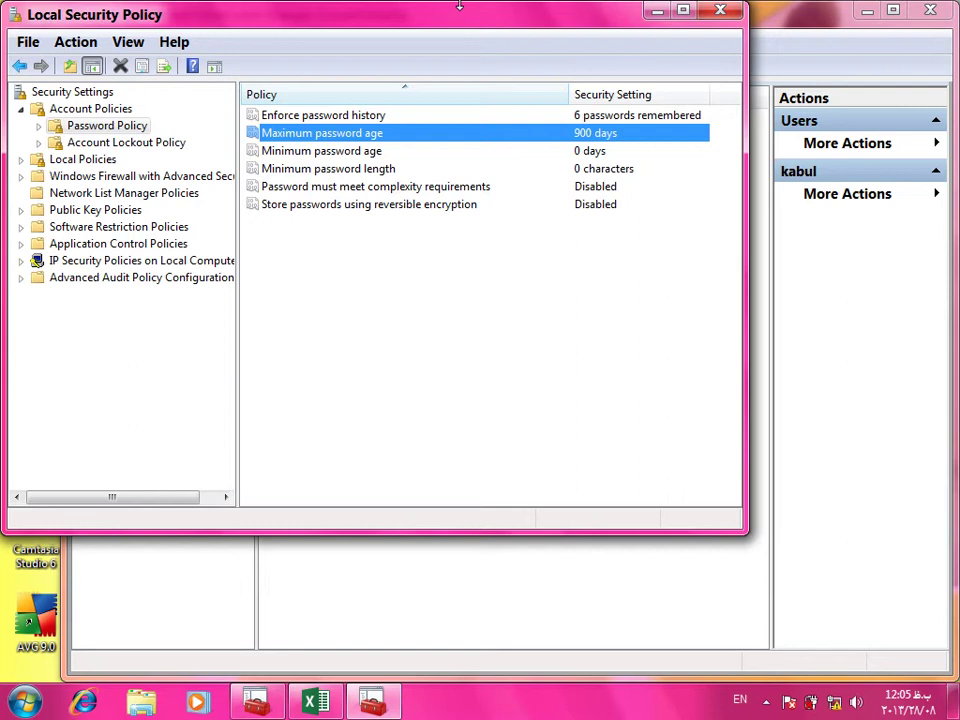
key("Down")
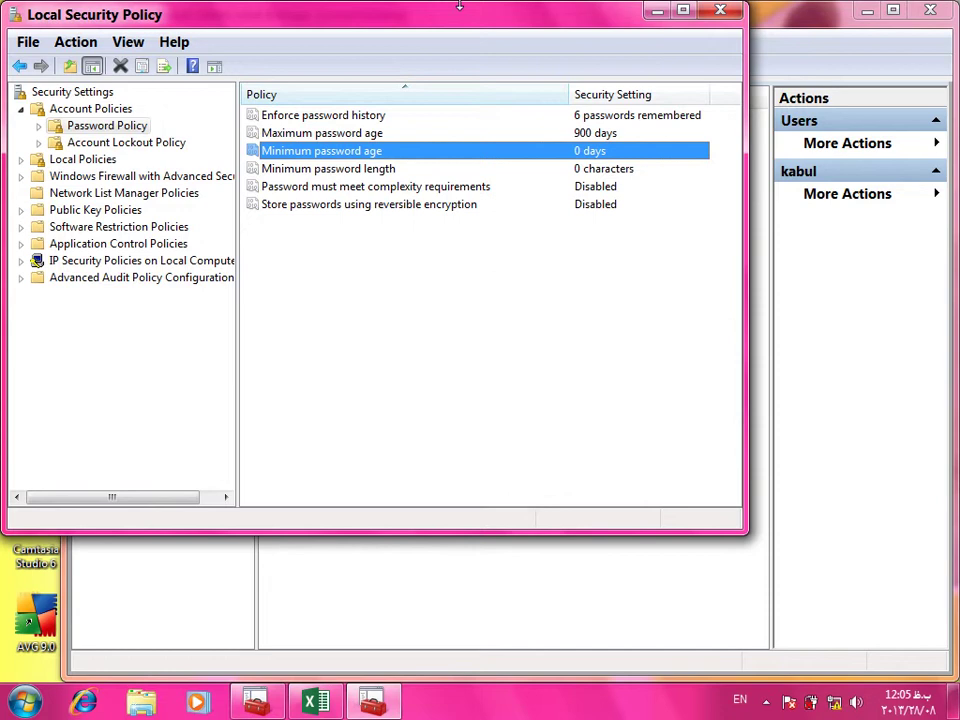
Set the minimum password age to 200 days
key("Return")
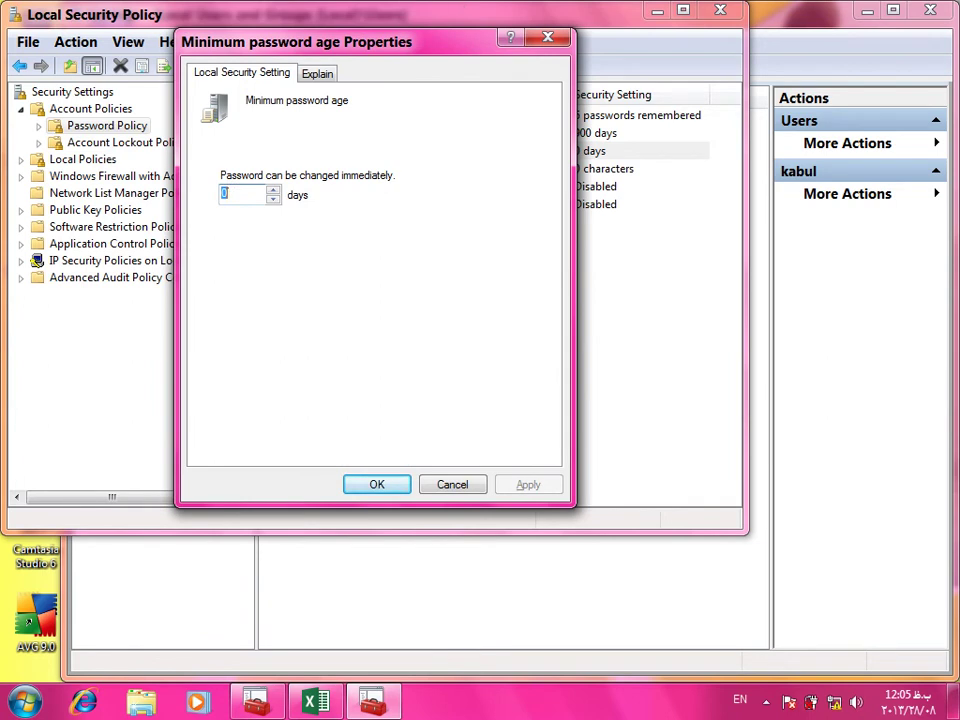
type("200")
key("Return")
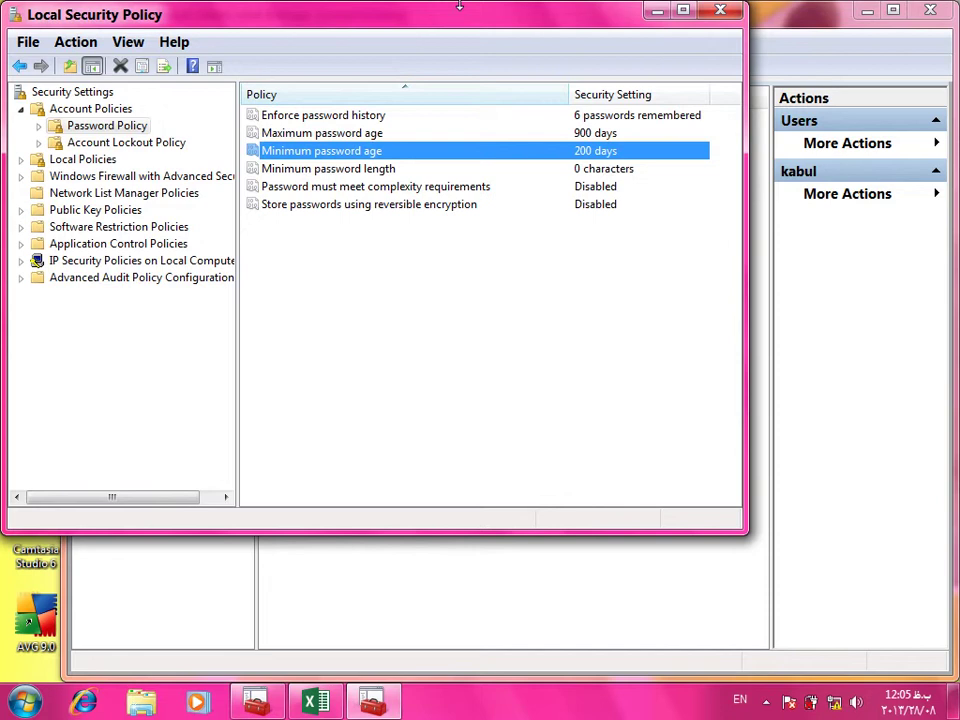
Set the minimum password length to 4 characters
key("Down")
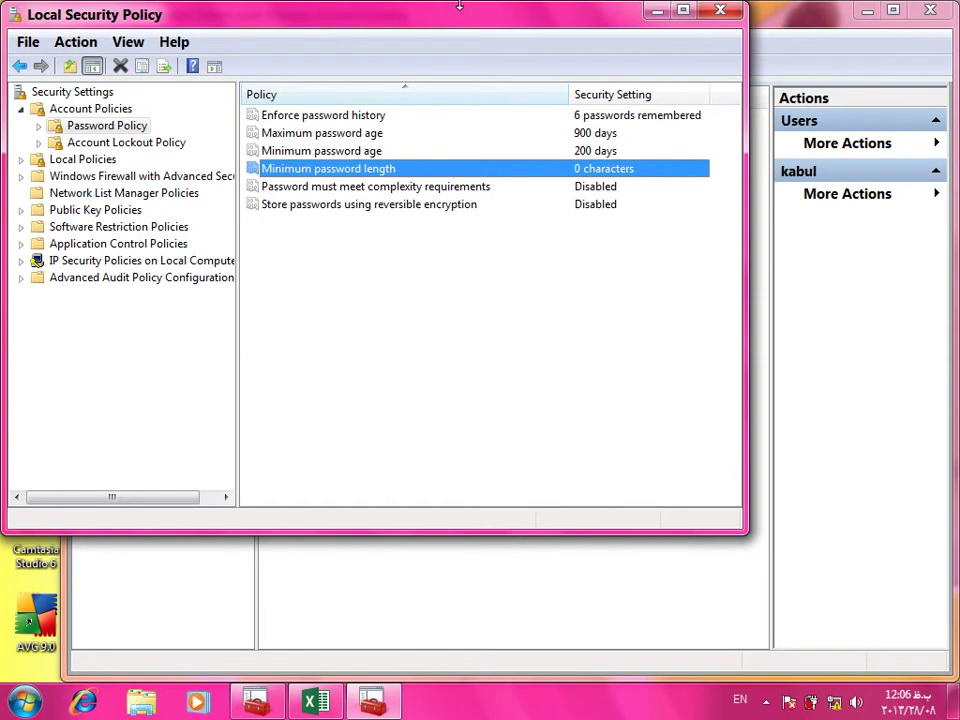
key("Return")
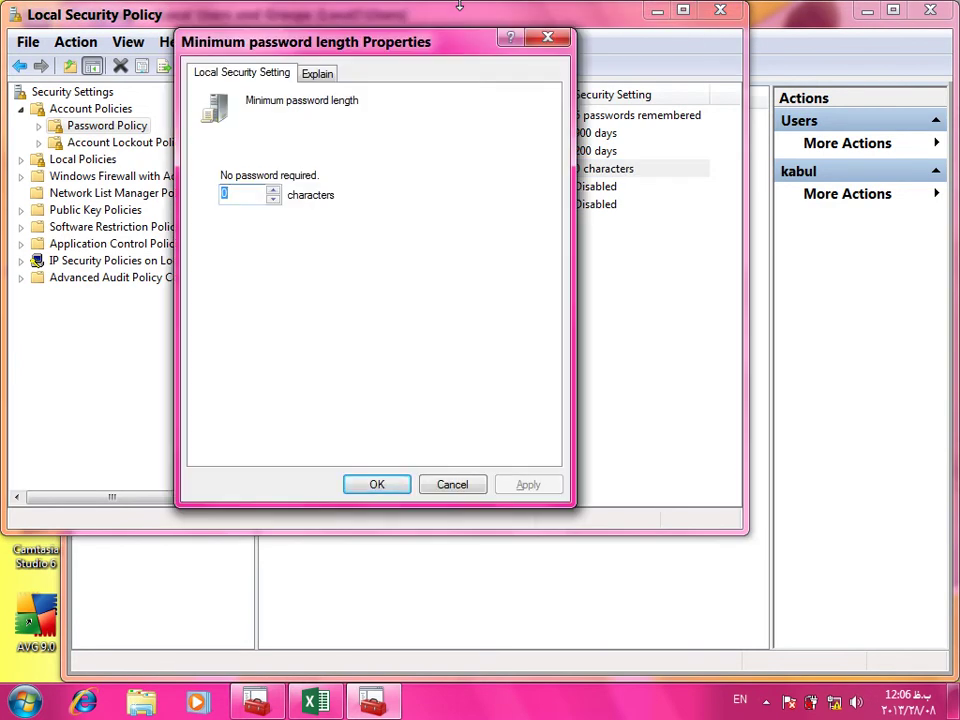
type("4")
key("Return")
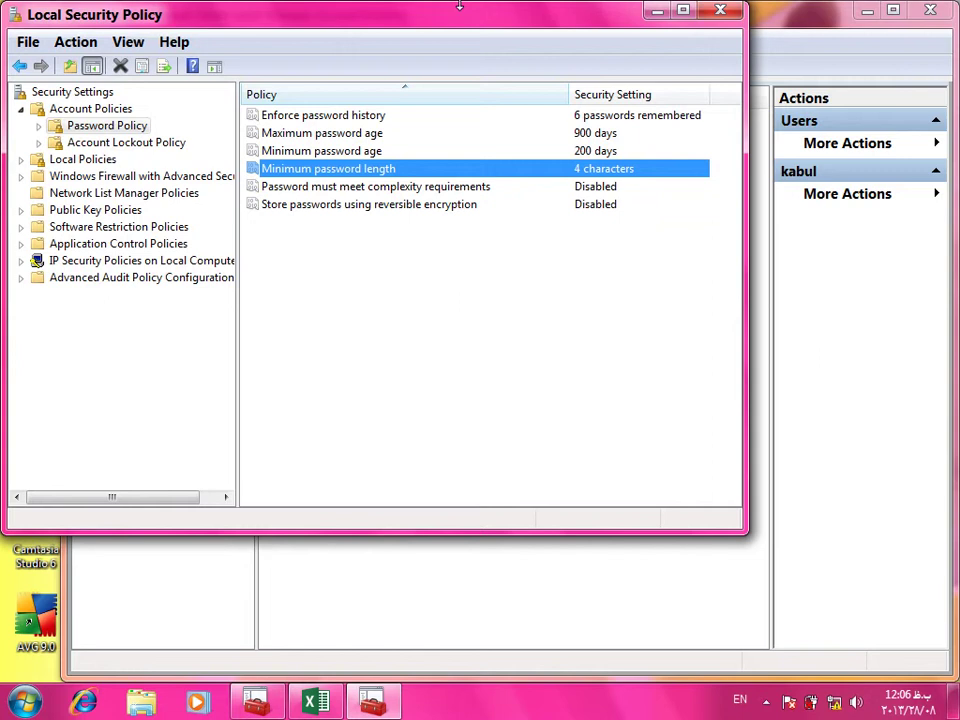
left_click(205, 545)
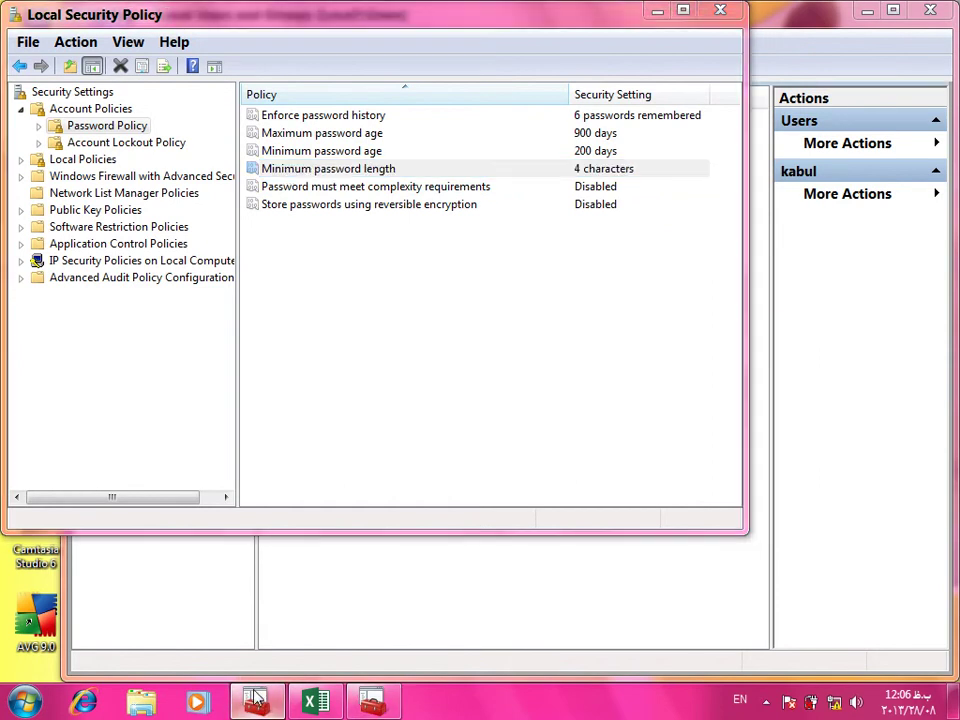
Try creating local user 'afghan' with a three-character password, which the policy rejects
right_click(422, 326)
left_click(452, 332)
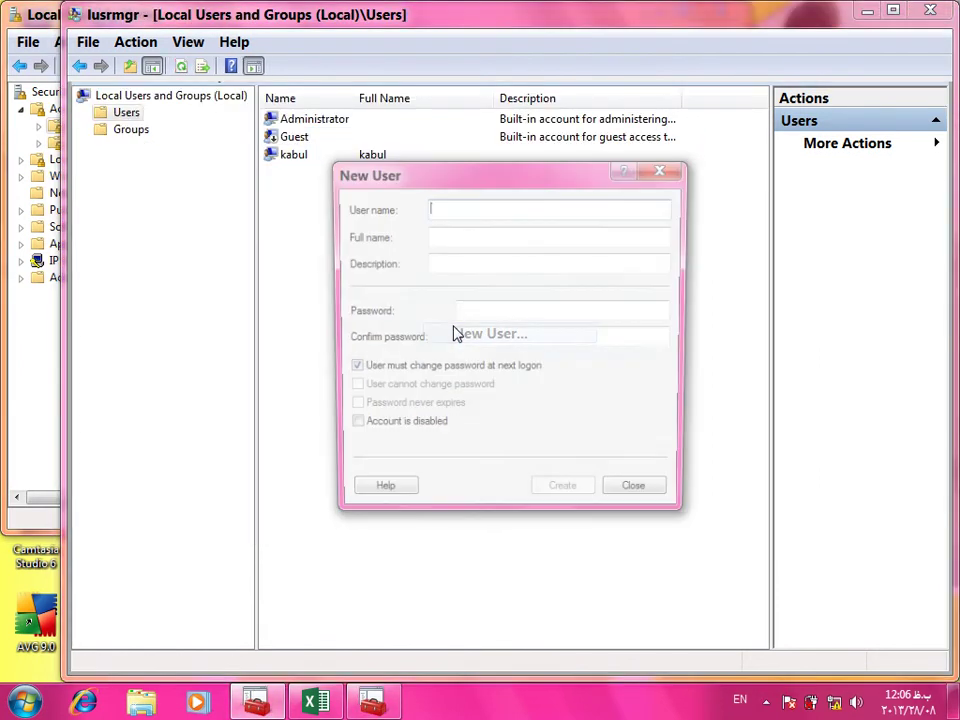
type("afghan")
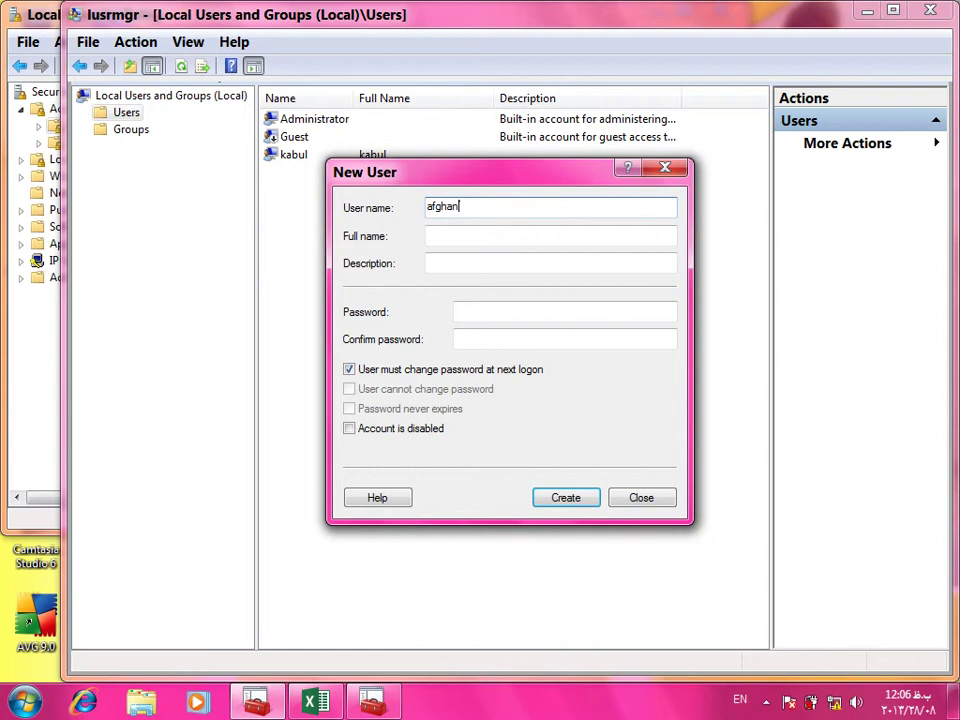
key("Tab")
type("afghan")
key("Tab")
key("Tab")
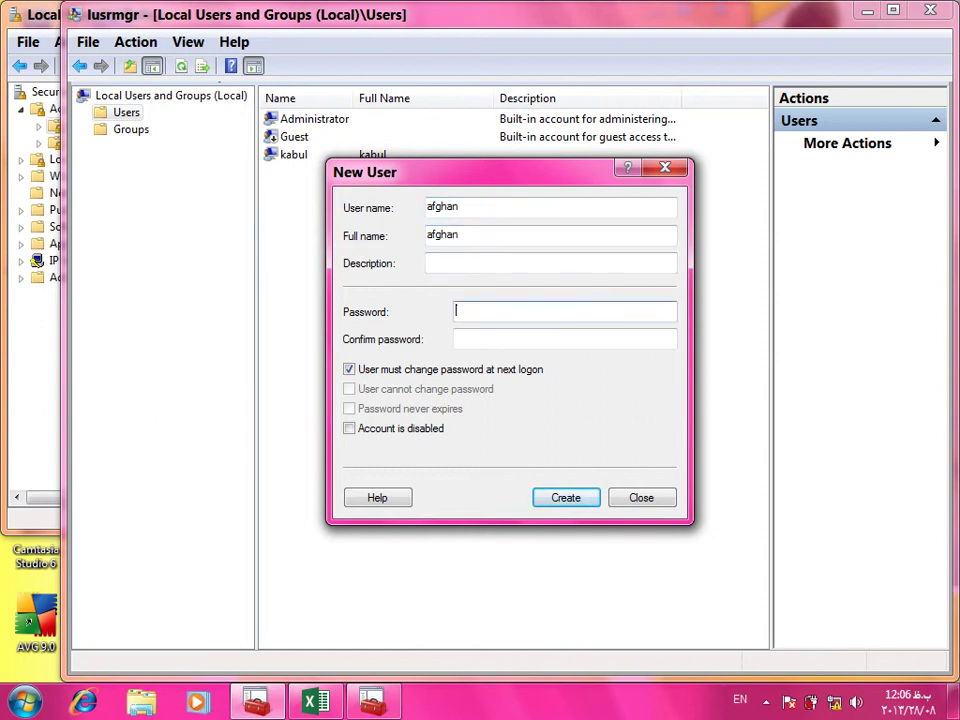
type("•••")
key("Tab")
type("•••")
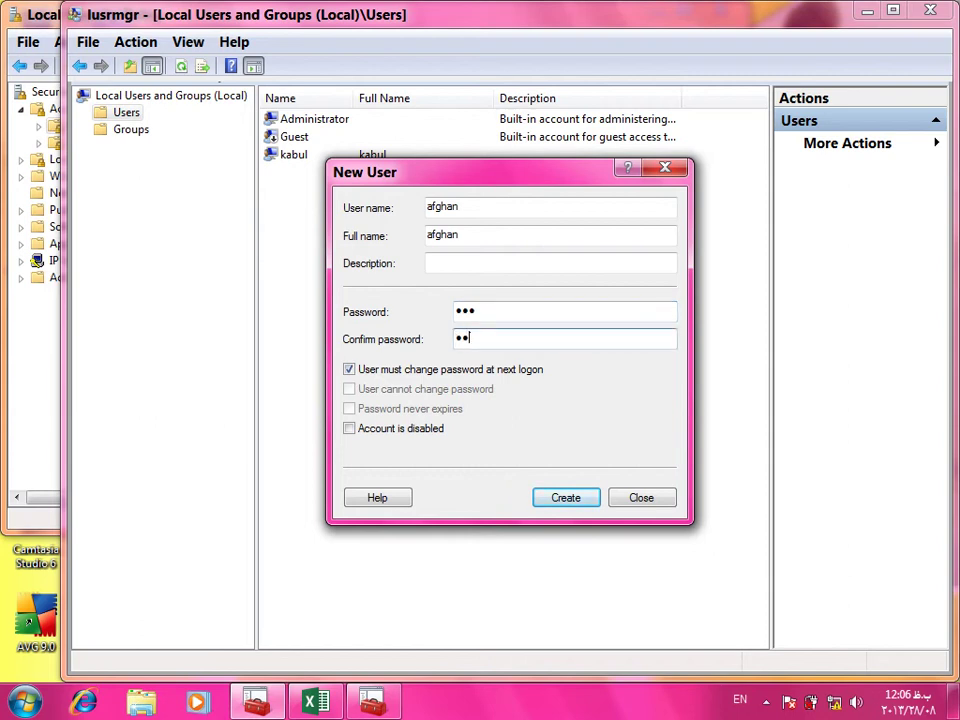
left_click(572, 505)
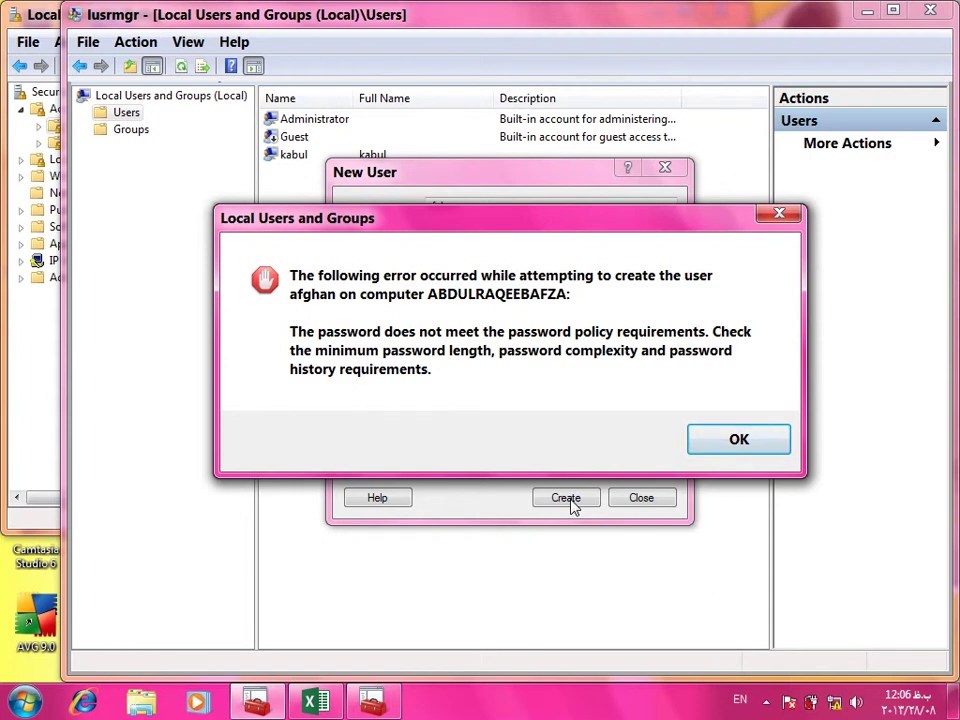
key("Return")
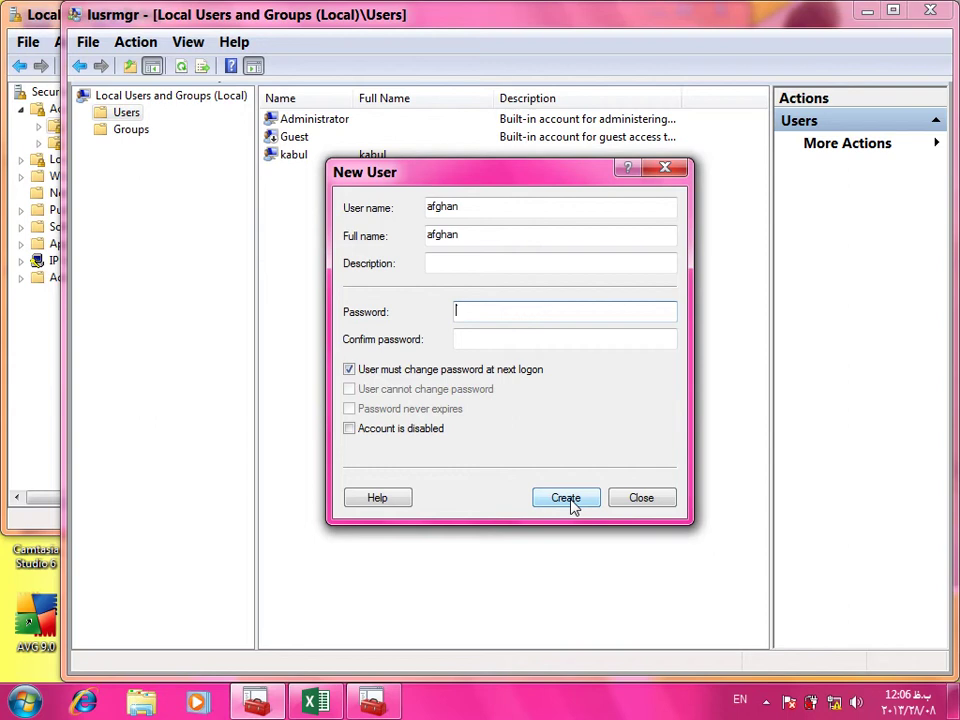
Create the afghan account with a four-character password instead and close the form
key("Tab")
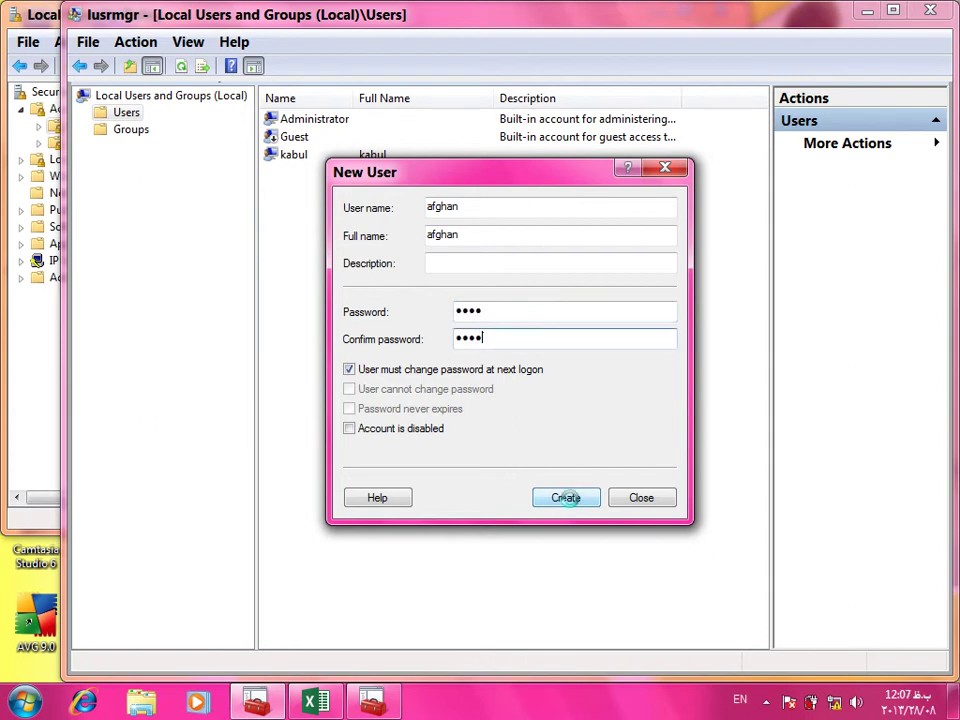
left_click(566, 497)
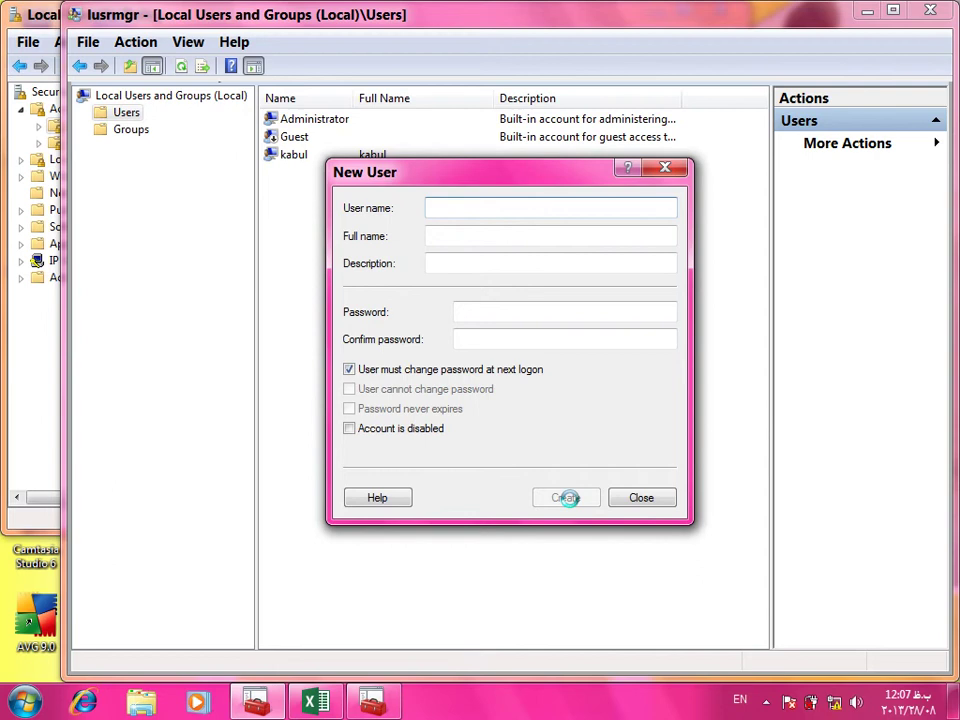
left_click(650, 502)
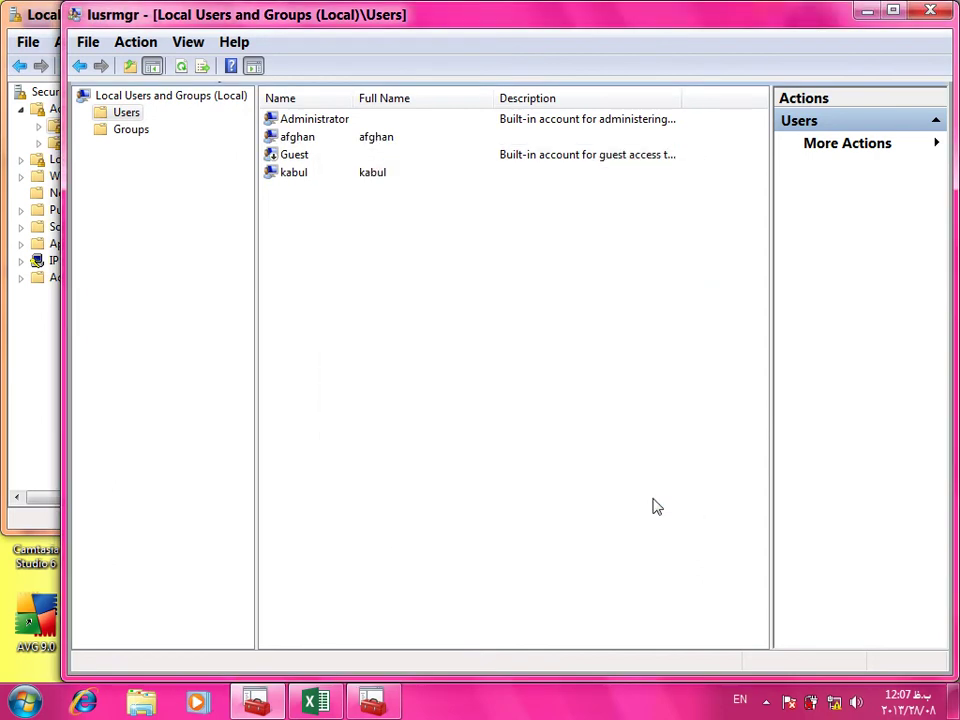
Delete the afghan account and return to Local Security Policy
left_click(371, 143)
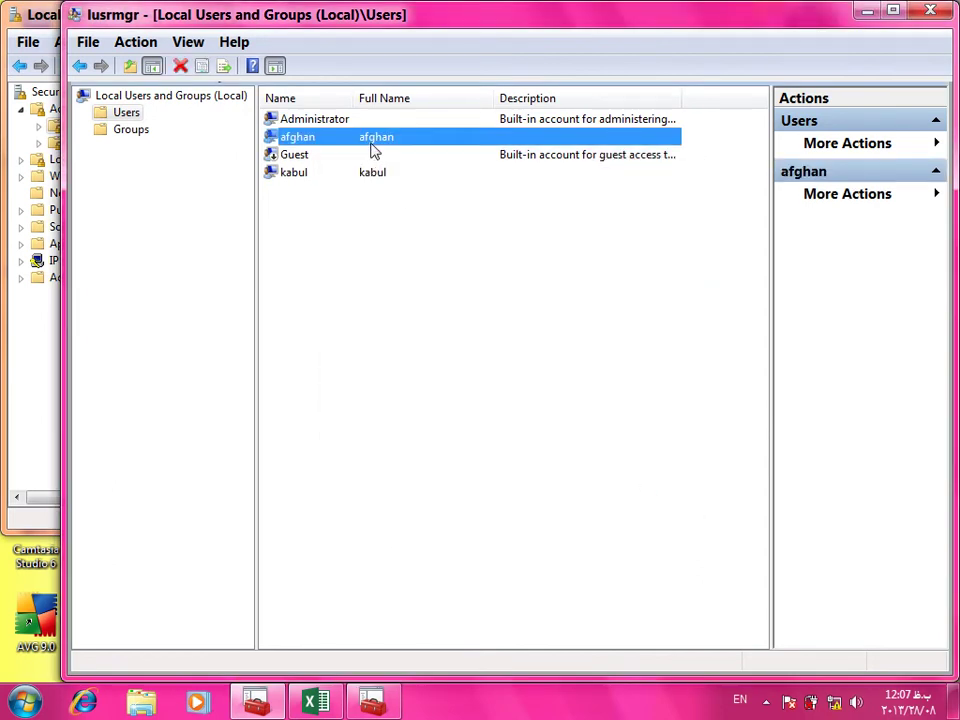
key("Delete")
key("Return")
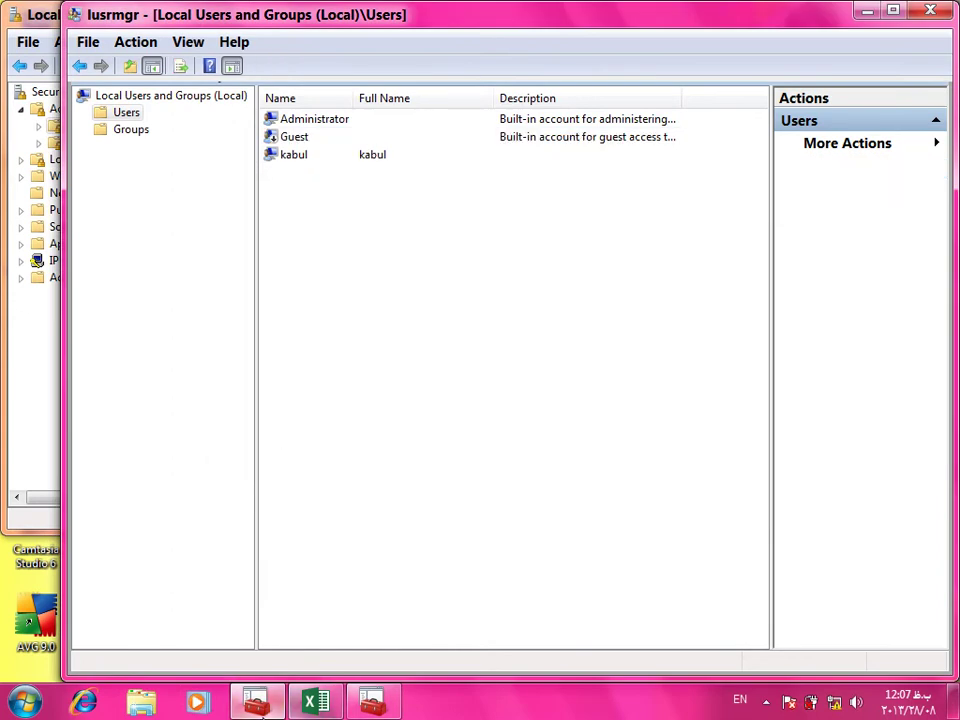
left_click(257, 705)
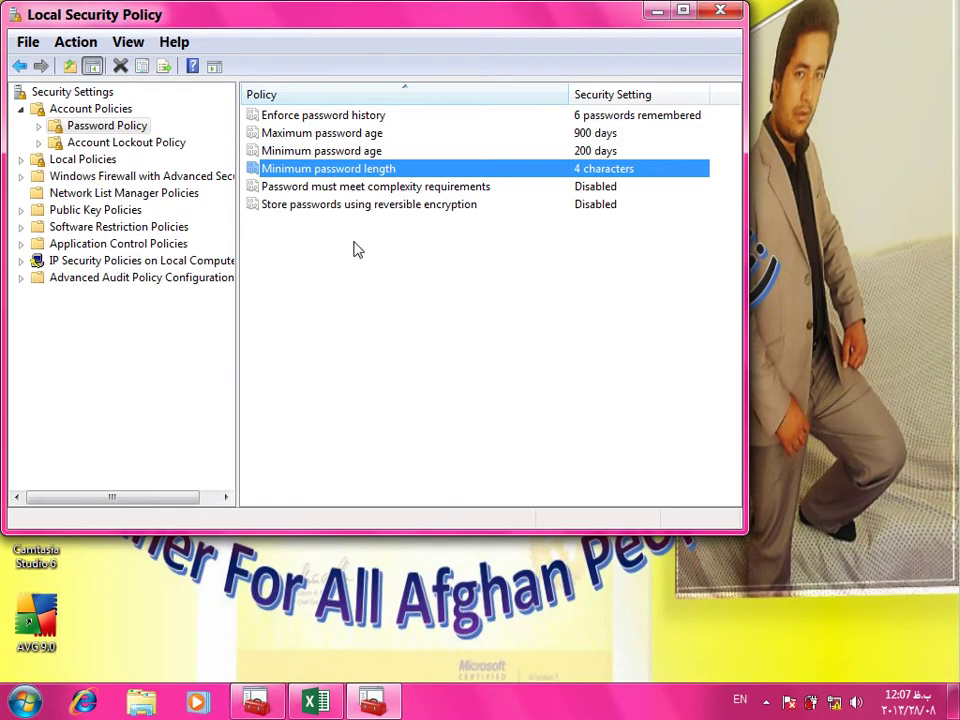
Enable 'Password must meet complexity requirements'
left_click(346, 188)
left_click_drag(469, 17, 617, 1)
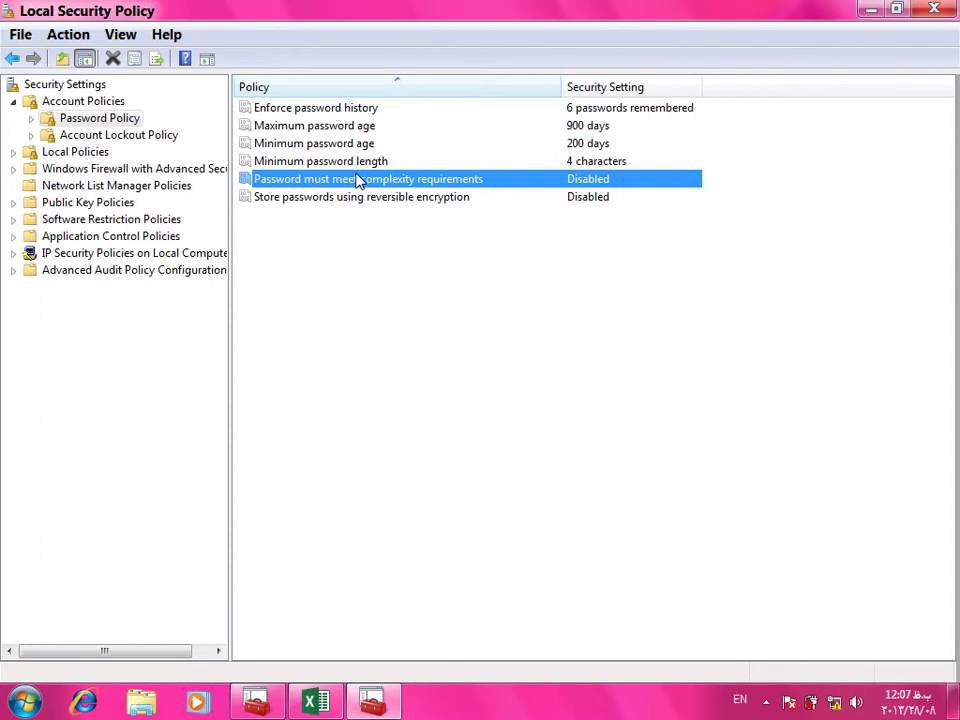
double_click(358, 180)
left_click(242, 172)
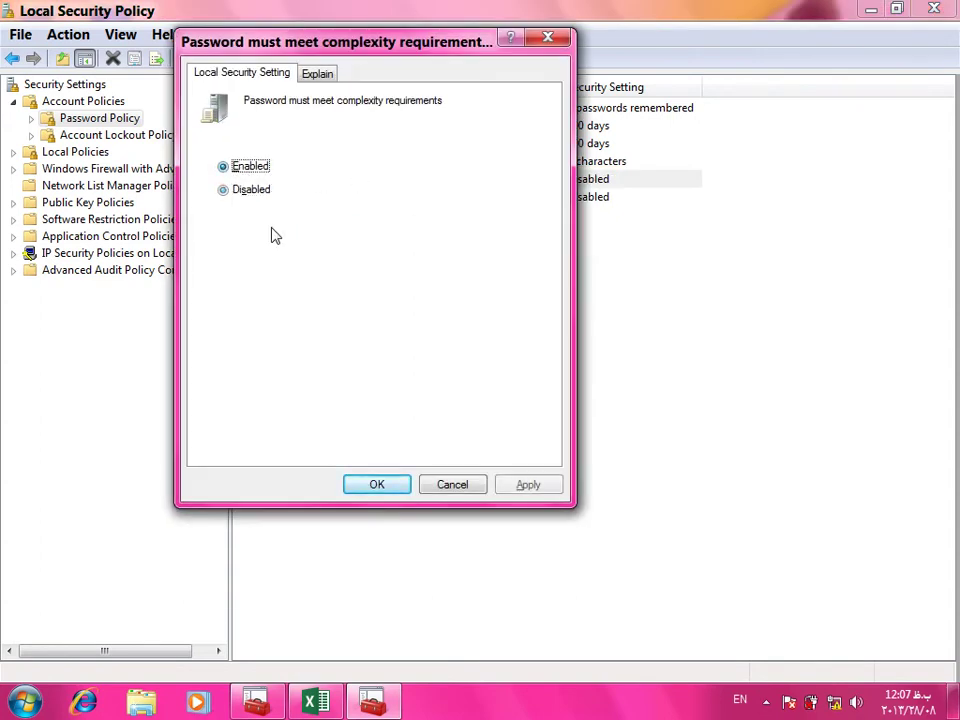
left_click(370, 496)
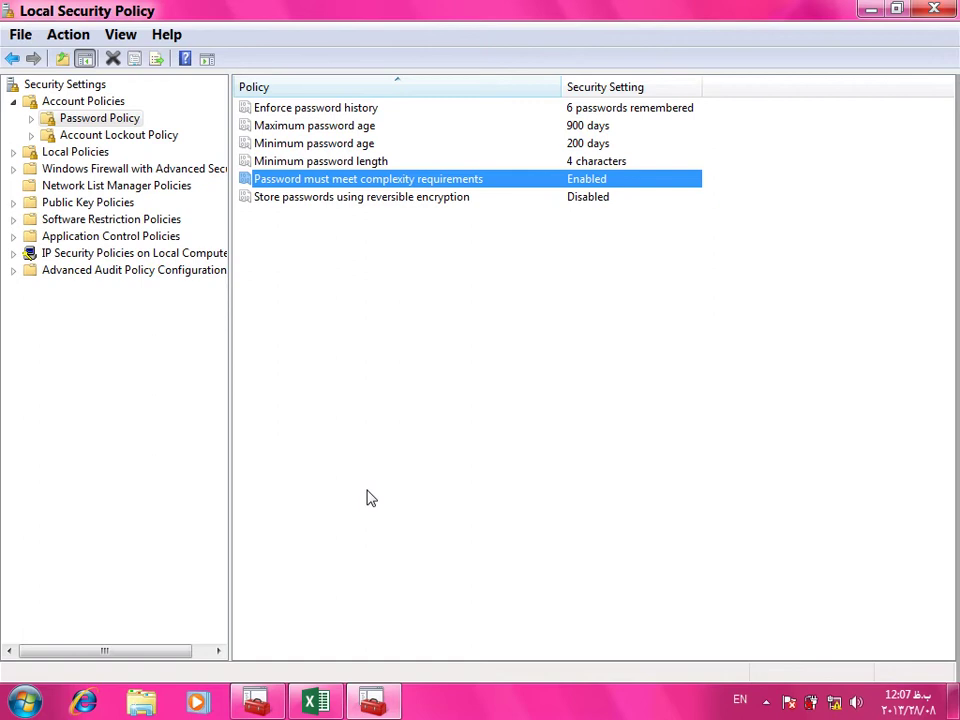
Enable 'Store passwords using reversible encryption'
left_click(286, 198)
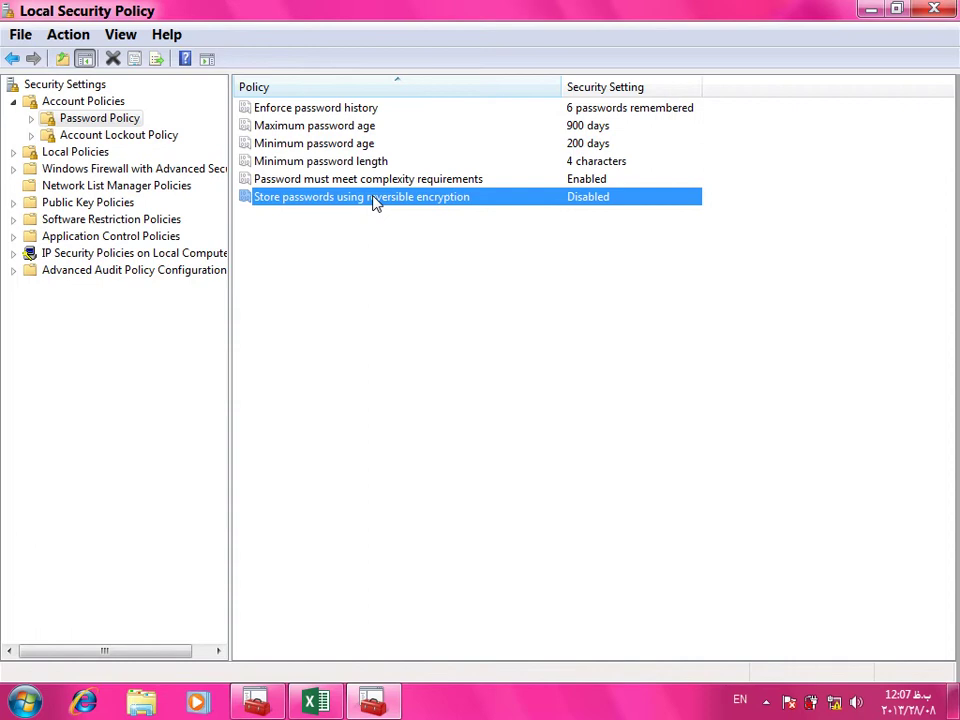
double_click(376, 203)
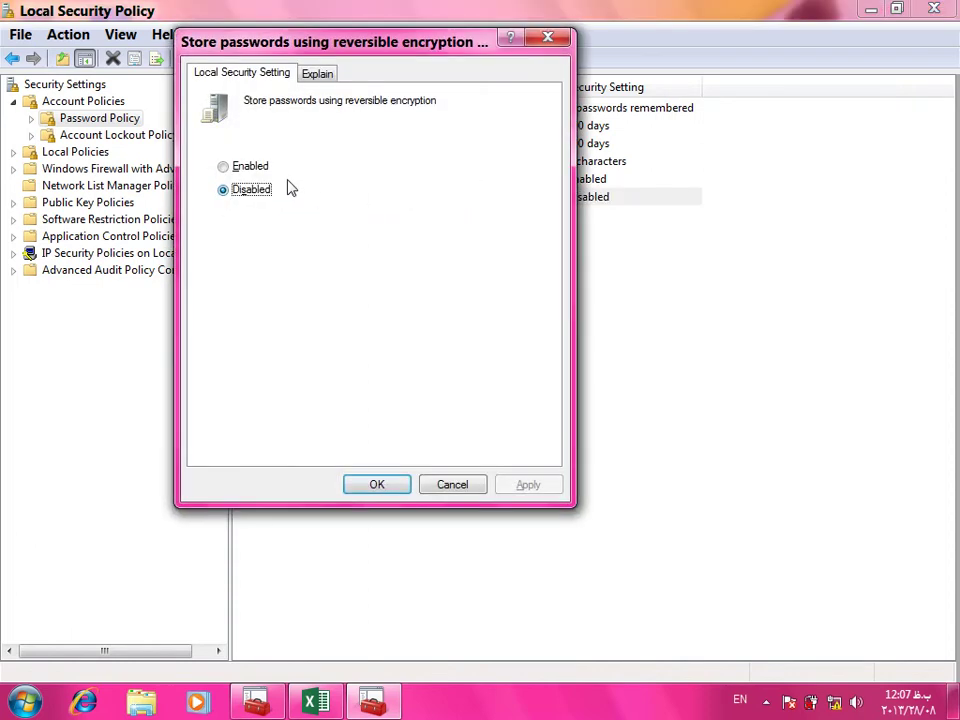
left_click(255, 166)
left_click(376, 484)
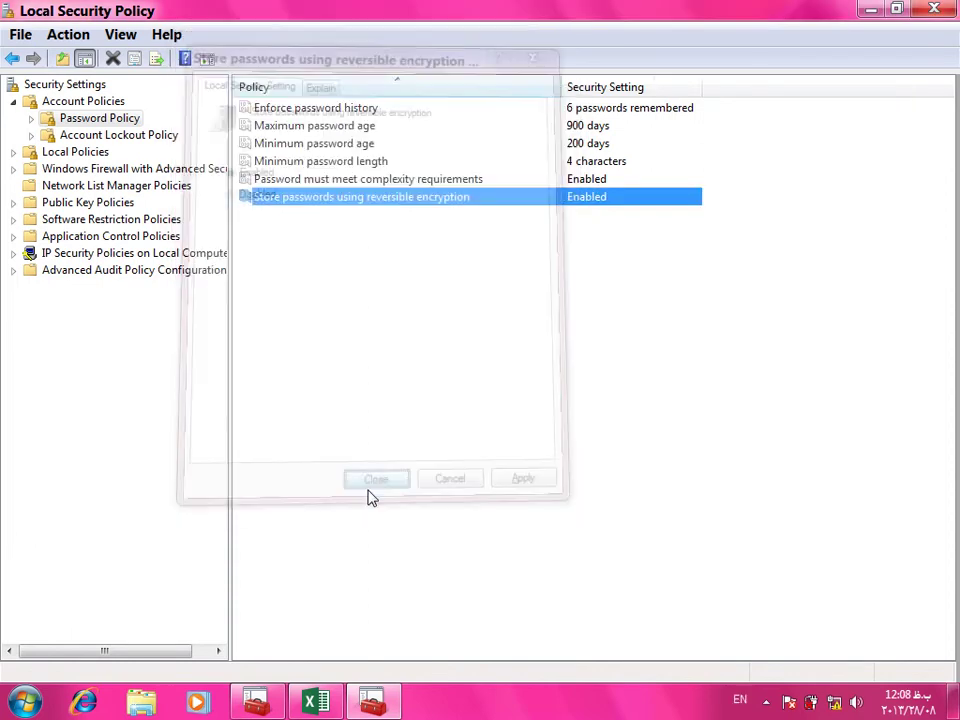
right_click(370, 497)
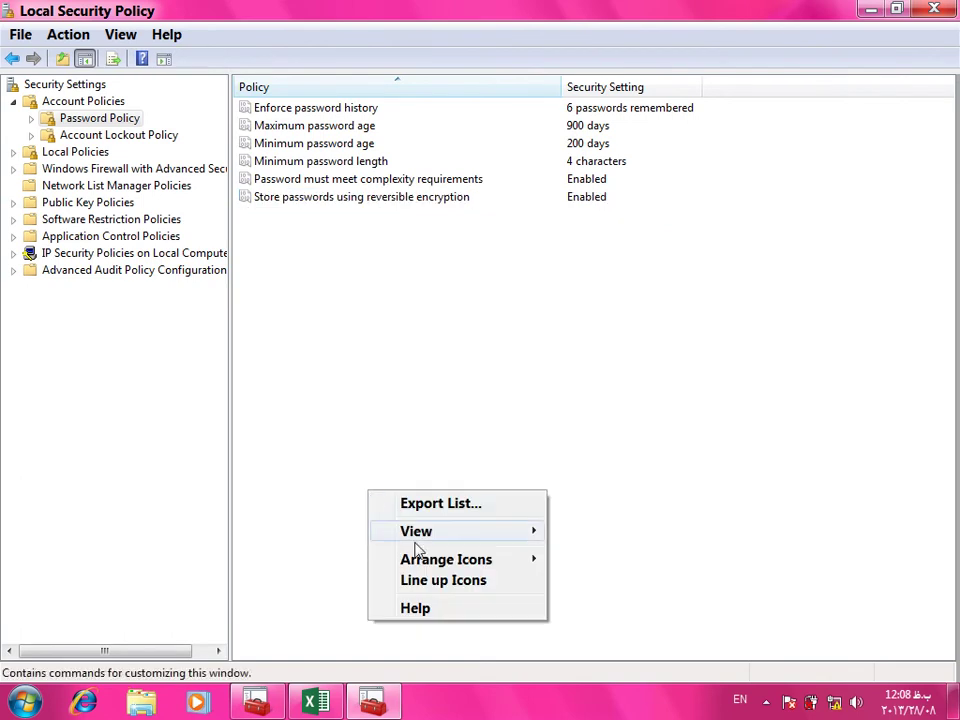
left_click(433, 282)
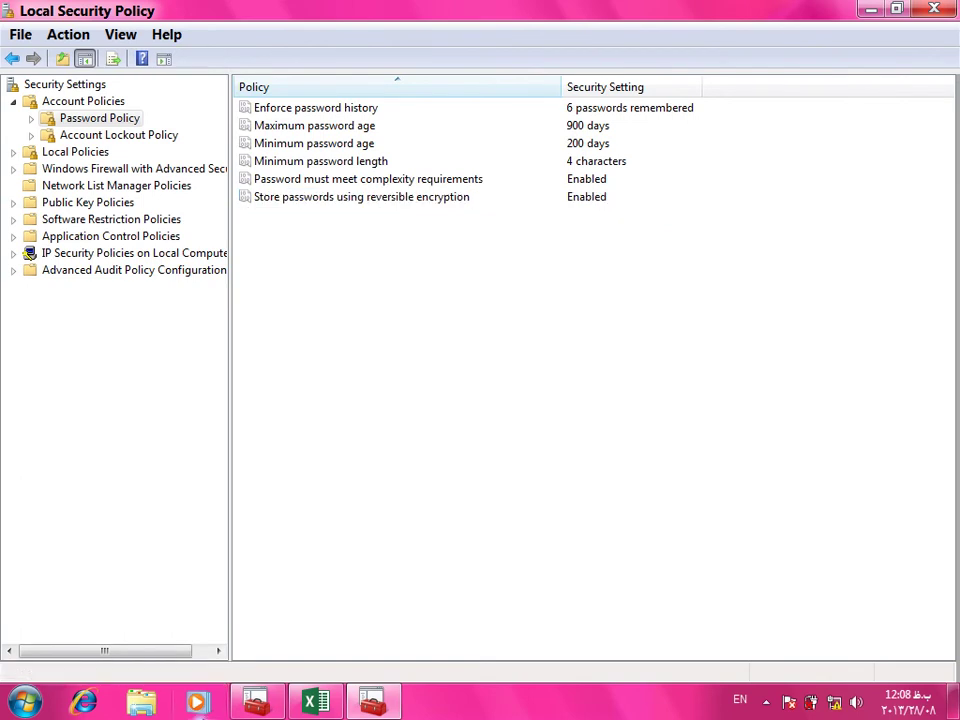
left_click(256, 702)
Start a new local user with matching user and full name; a four-character password is rejected
right_click(431, 336)
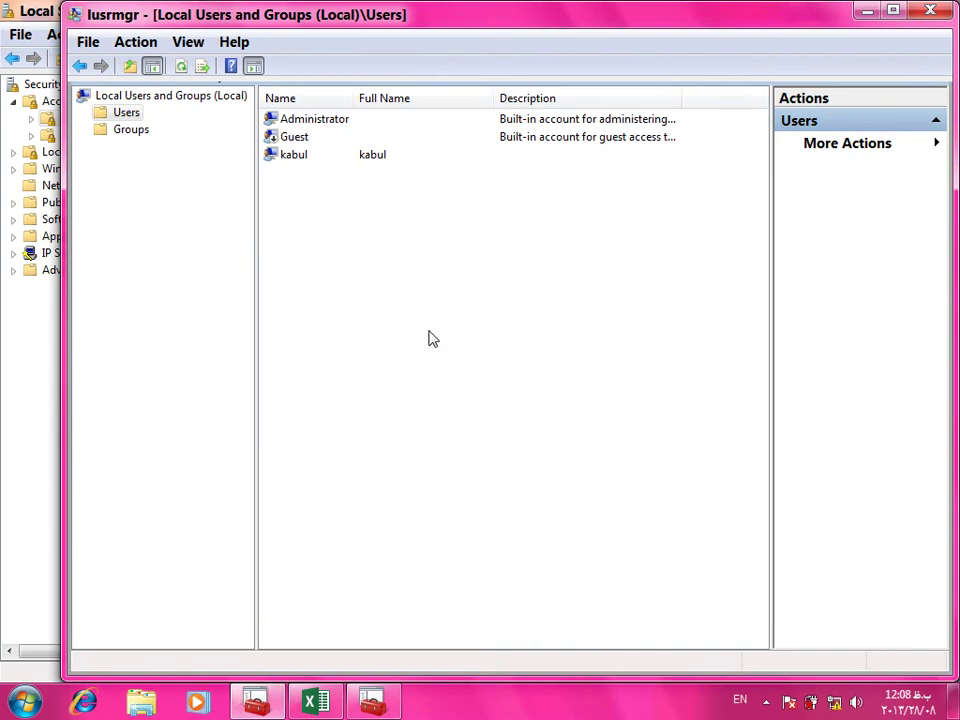
left_click(467, 8)
right_click(468, 308)
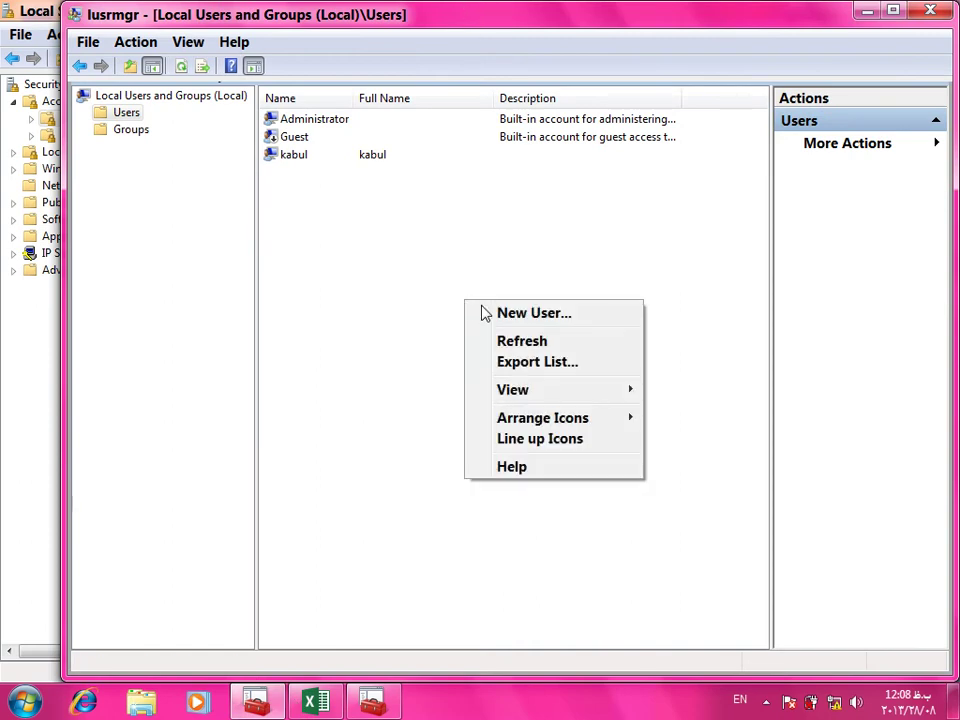
left_click(508, 313)
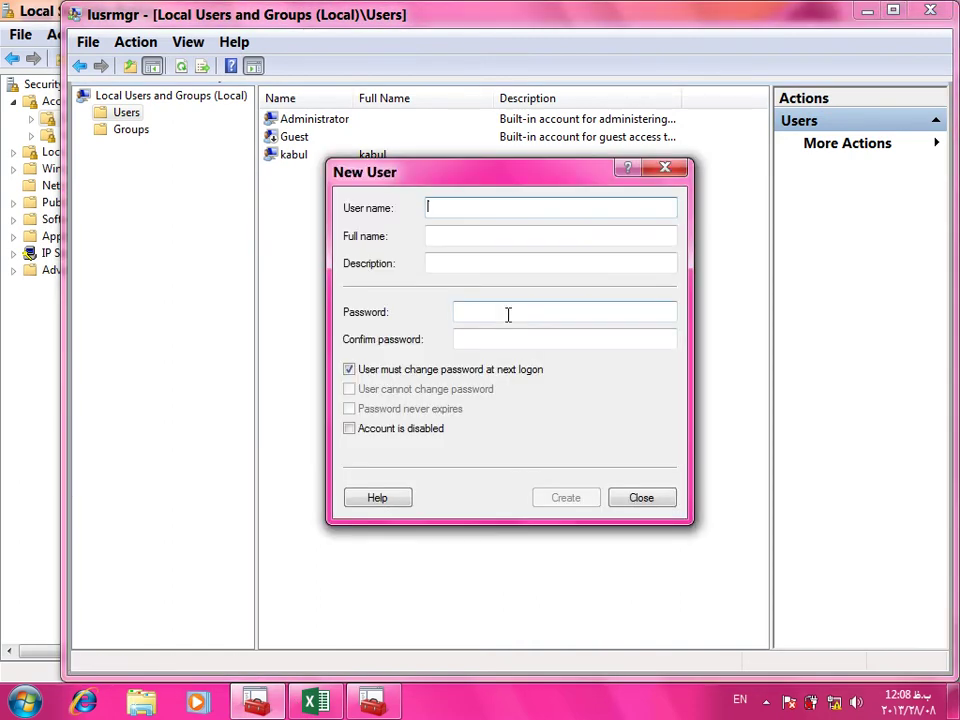
type("walid")
key("Tab")
type("walid")
key("Tab")
key("Tab")
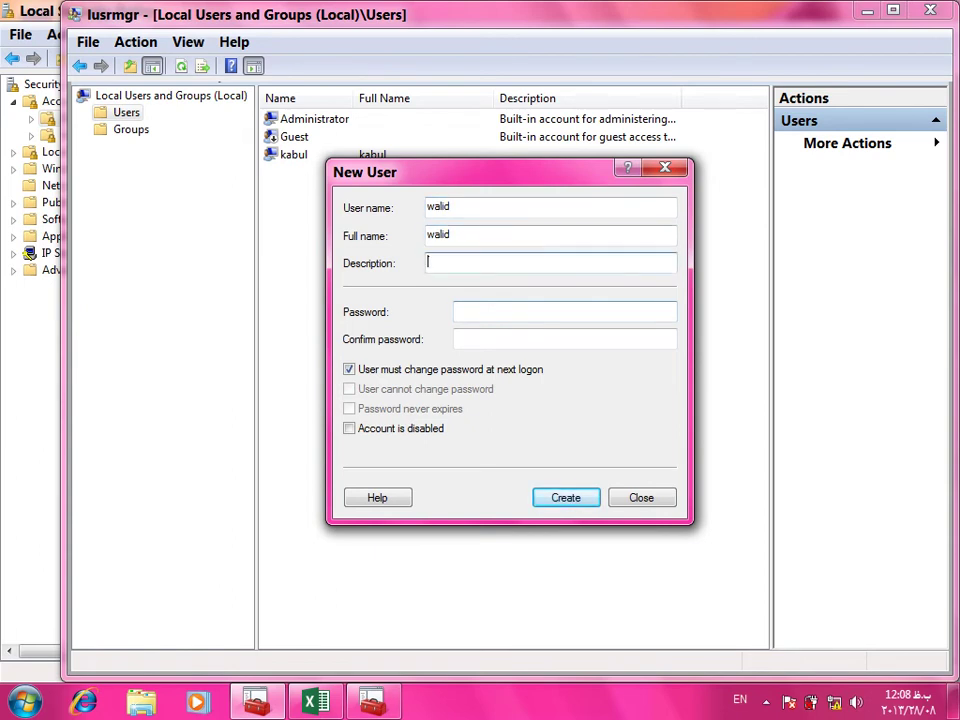
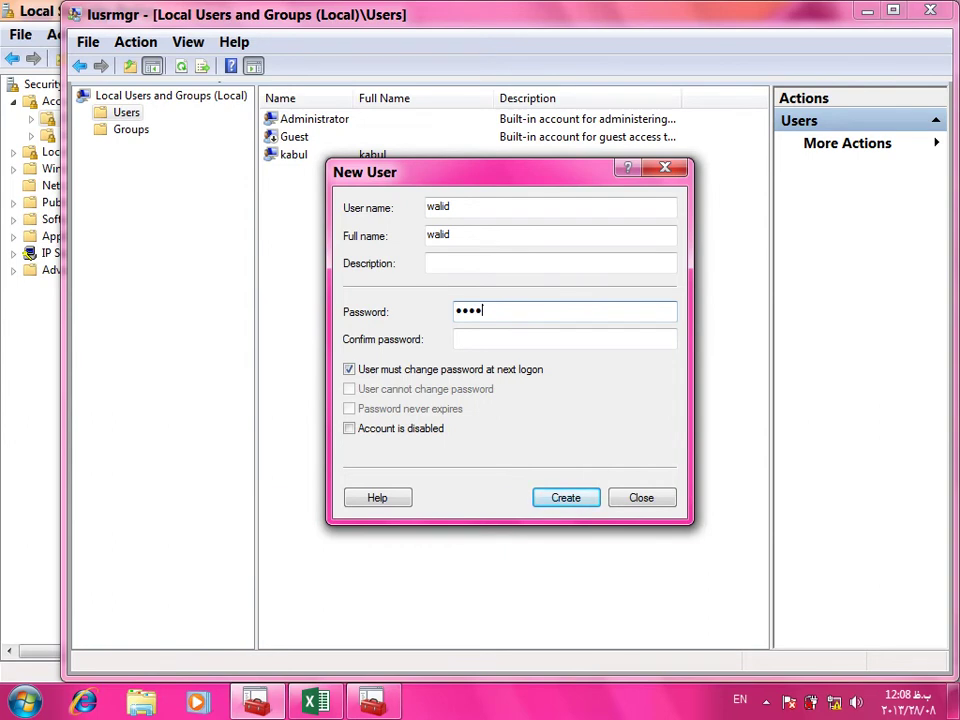
key("Tab")
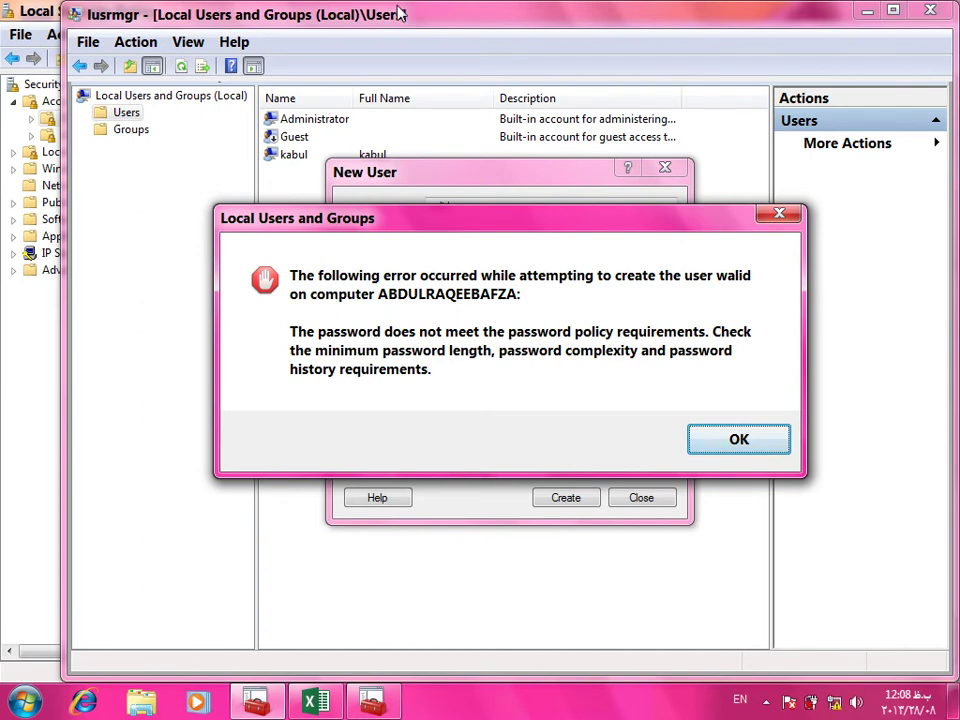
key("Return")
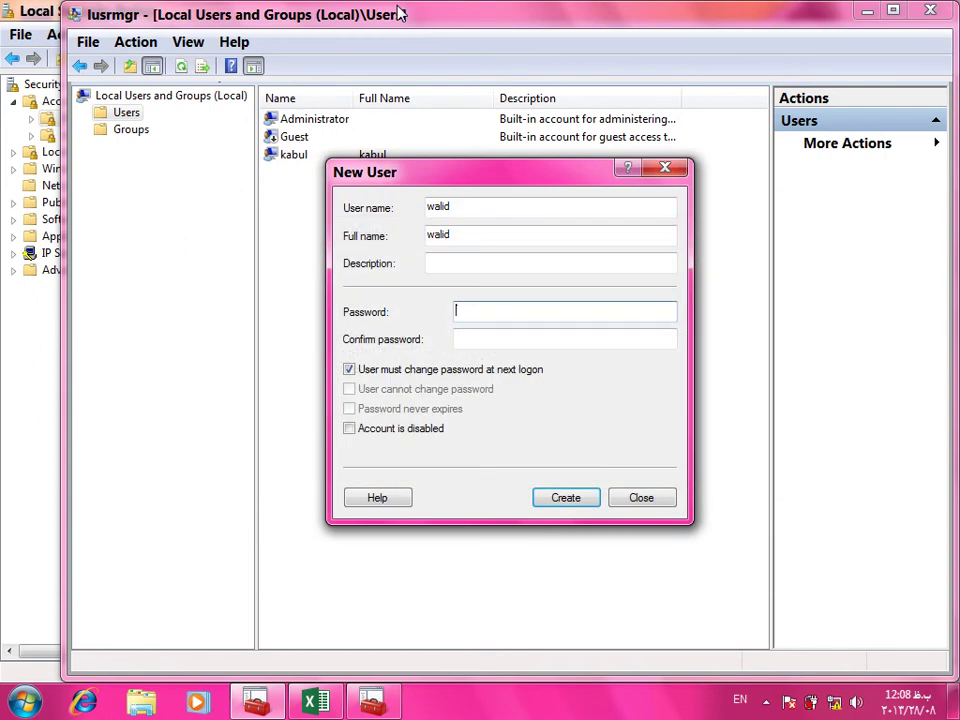
Retry with a five-character password to create the account and close the form
type("a")
key("BackSpace")
type("aaaaa")
key("Tab")
type("aaaaa")
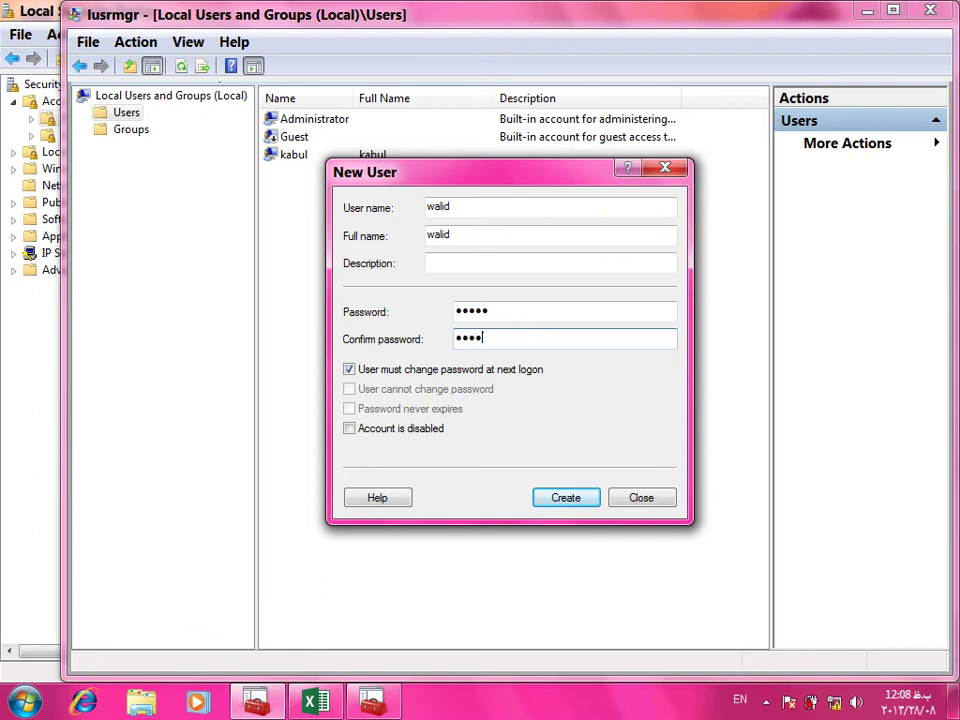
key("Return")
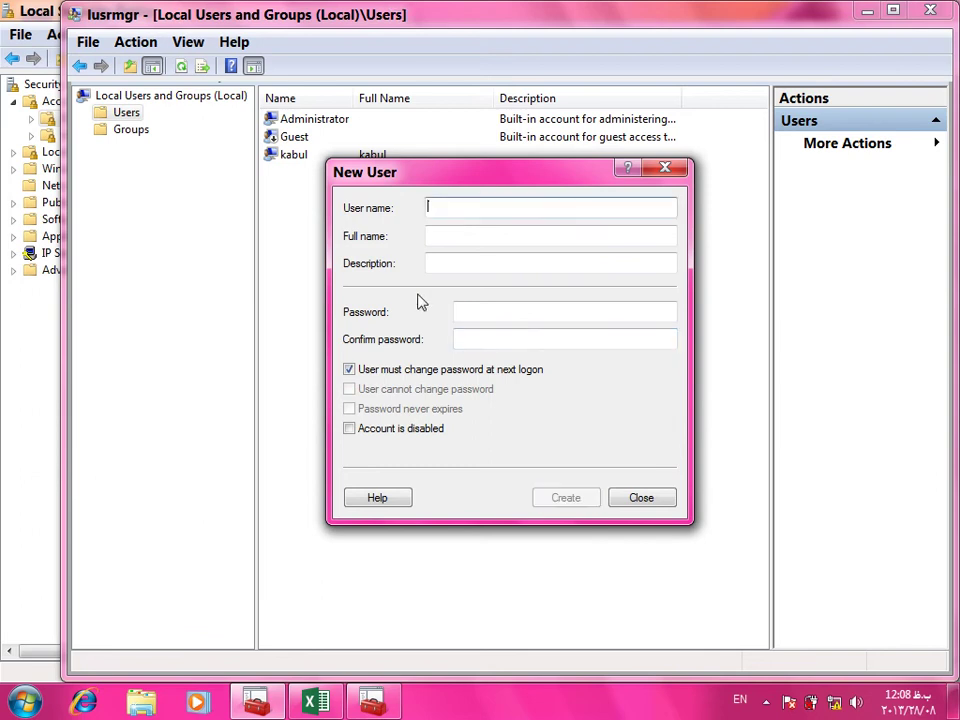
left_click(634, 497)
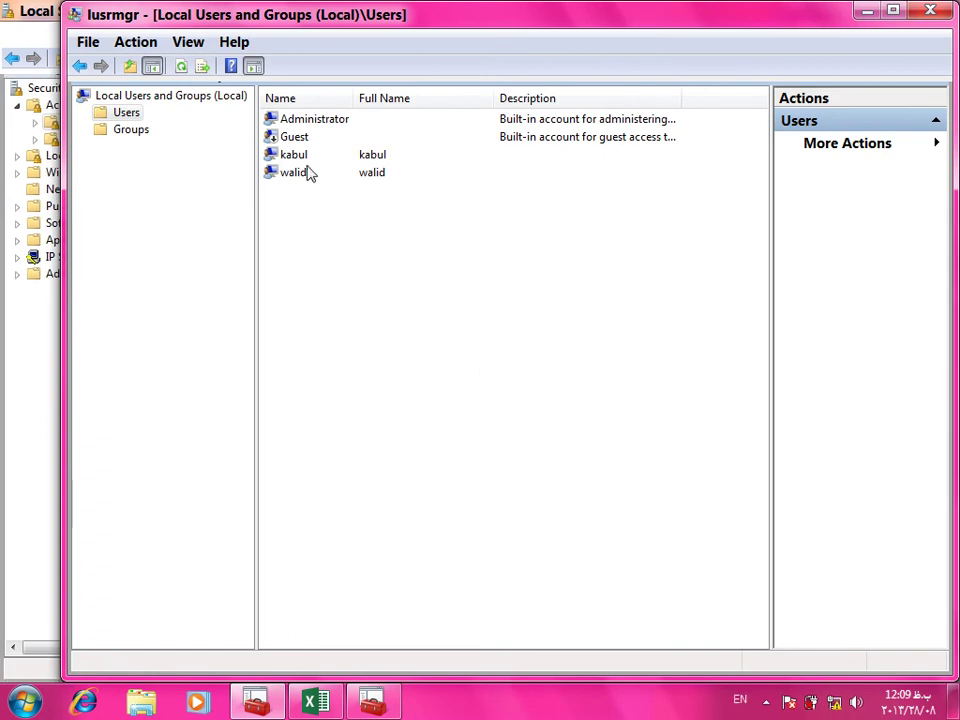
Clear 'Account is locked out' in the kabul account's properties
right_click(310, 155)
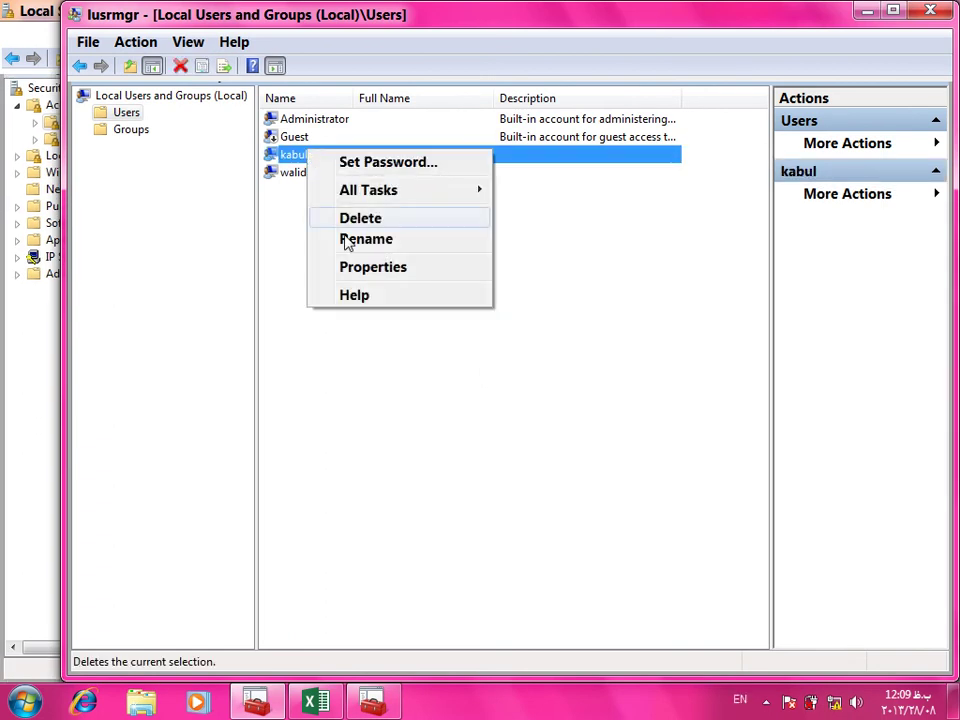
left_click(356, 268)
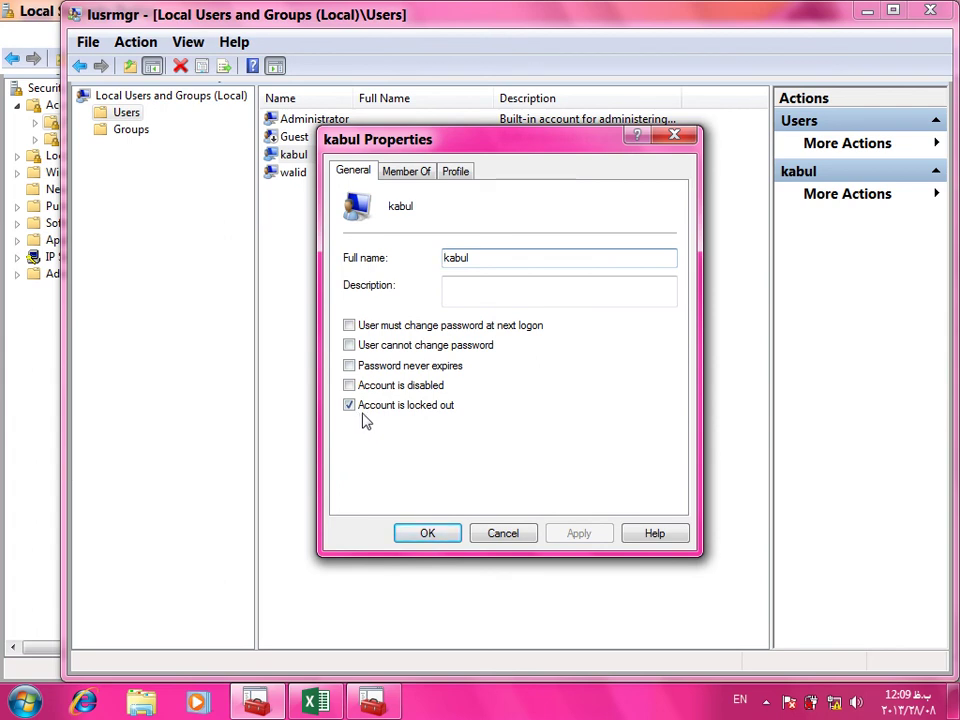
left_click(364, 410)
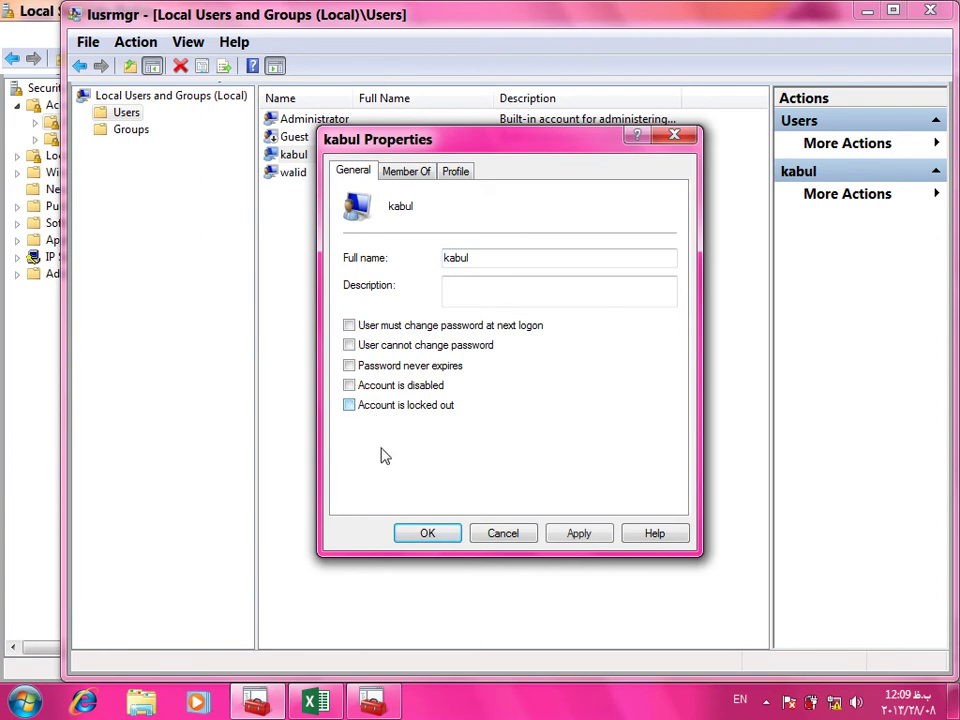
key("Return")
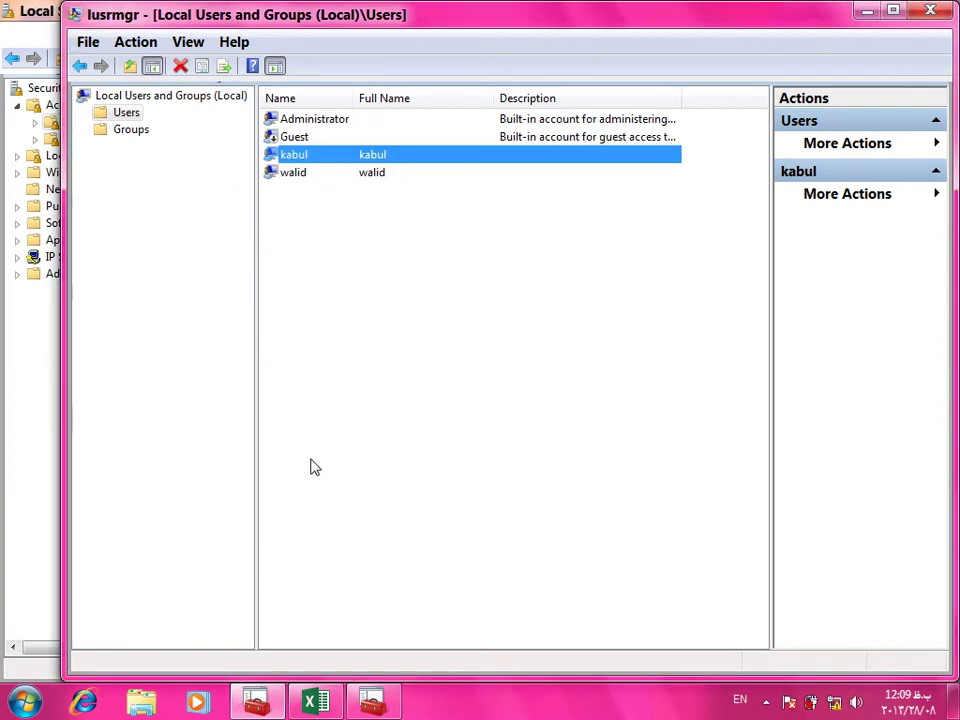
Reopen kabul's properties to confirm the account is unlocked
left_click(372, 700)
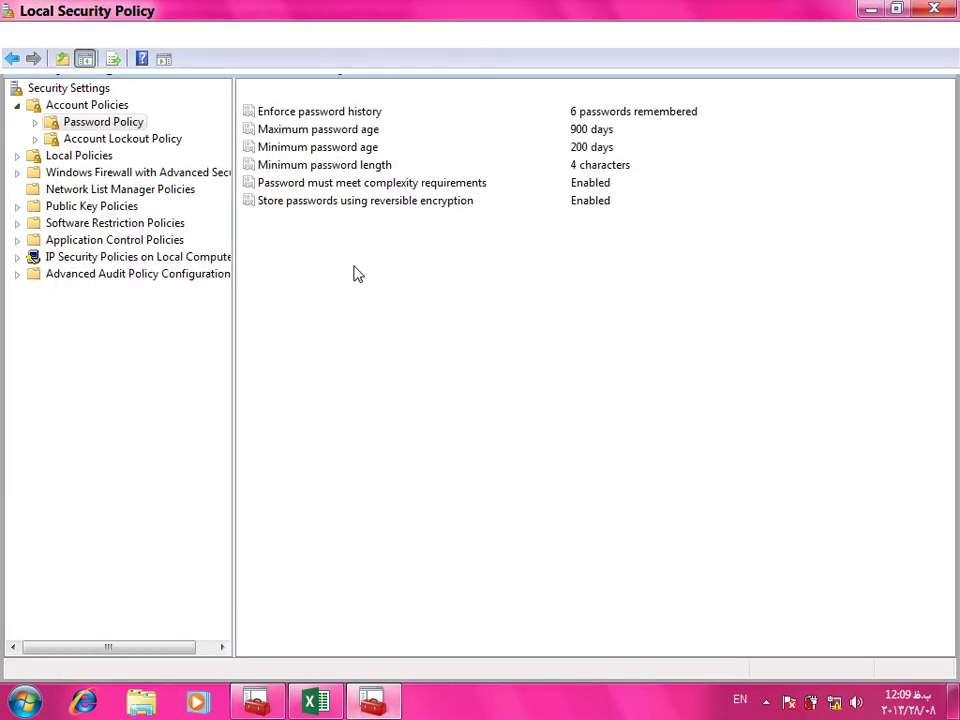
left_click(255, 700)
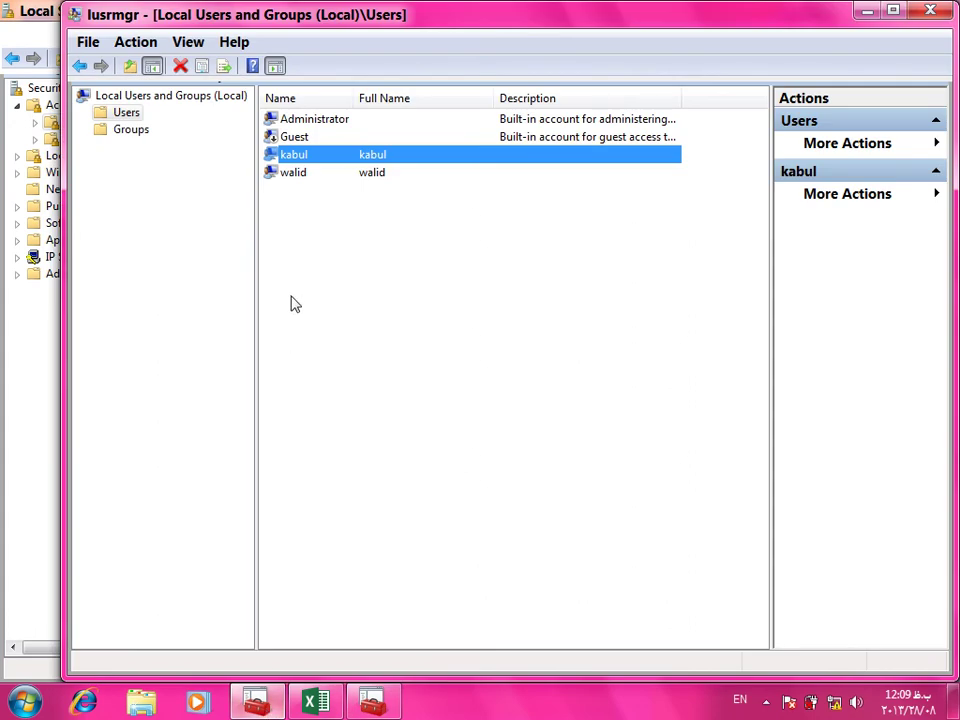
right_click(290, 155)
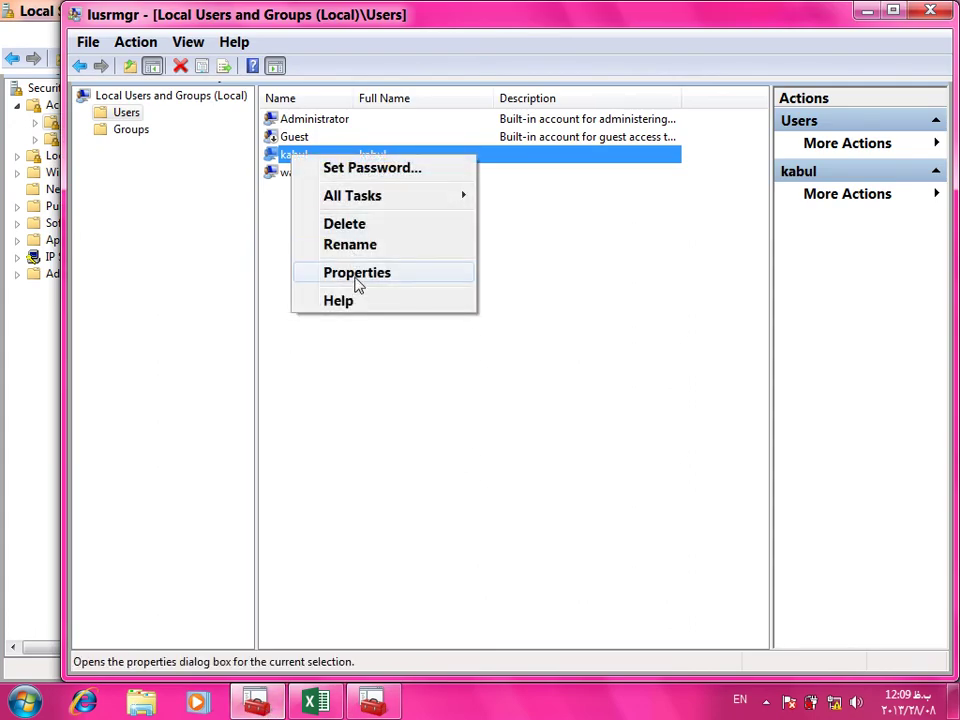
left_click(357, 272)
left_click(401, 532)
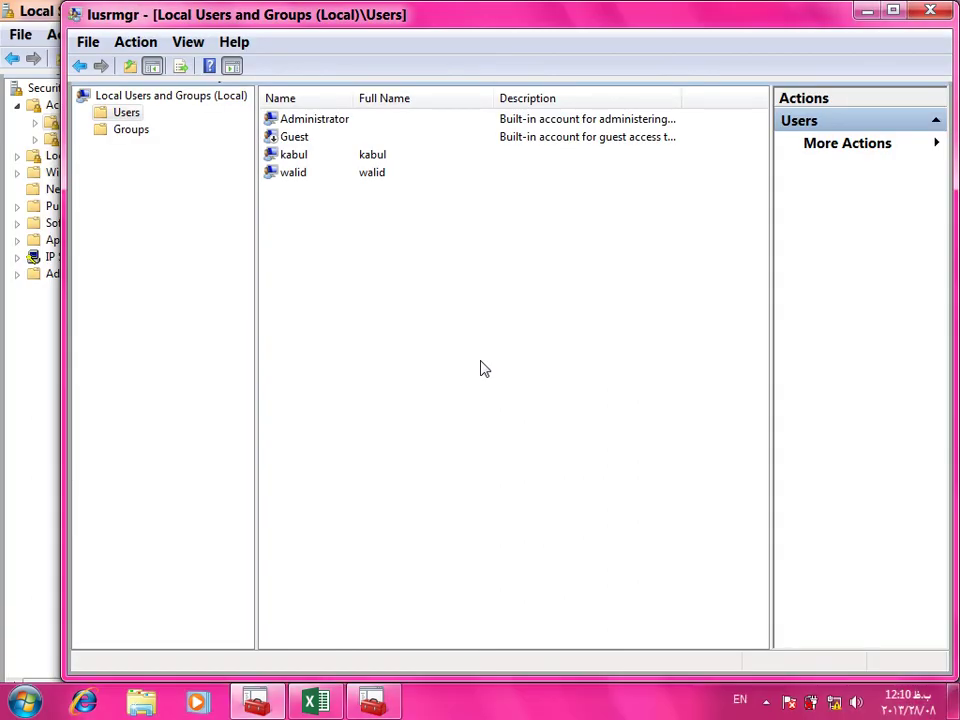
Launch Command Prompt and set the console colour to 5f
key("super+r")
type("c")
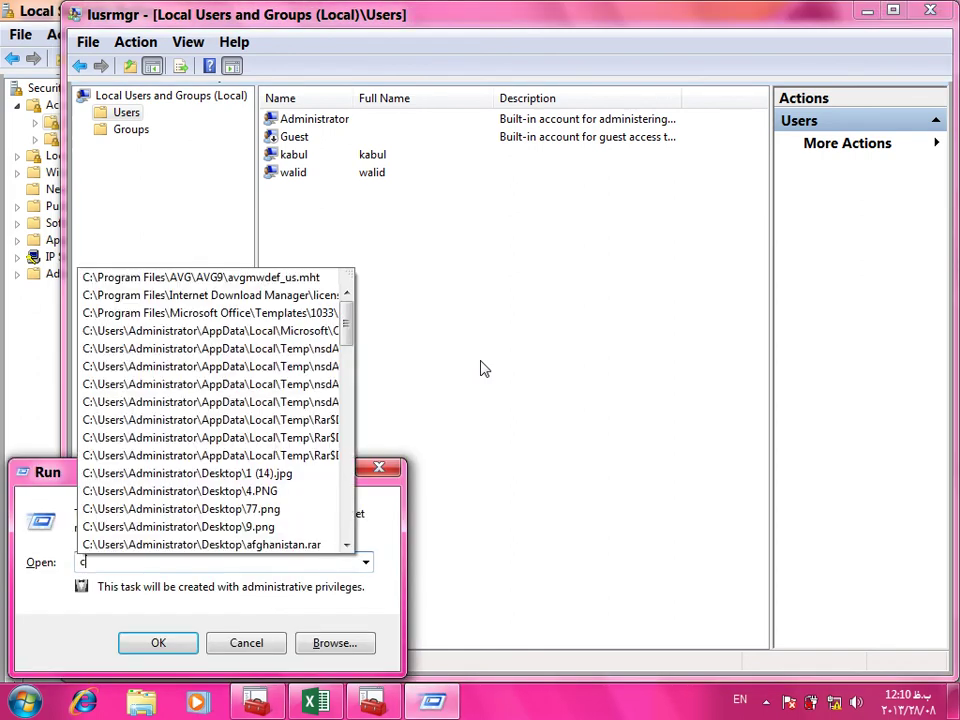
type("md")
key("Return")
type("cls")
key("Return")
type("co")
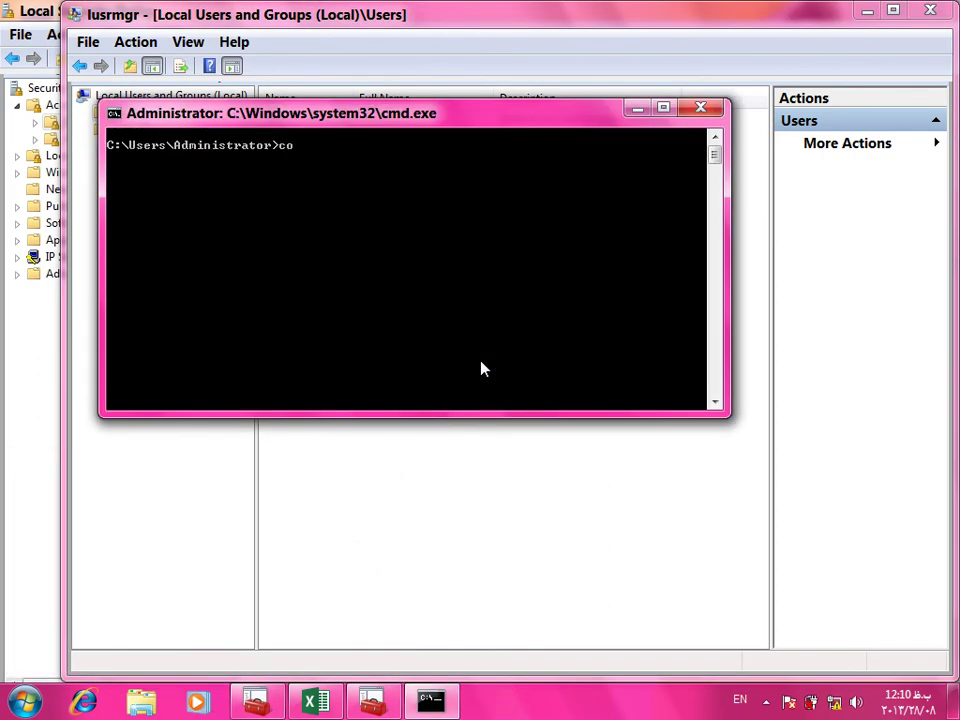
type("lor 5f")
key("Return")
Clear the screen and run 'net user logar /add', which the password policy refuses
type("cls")
key("Return")
type("net user")
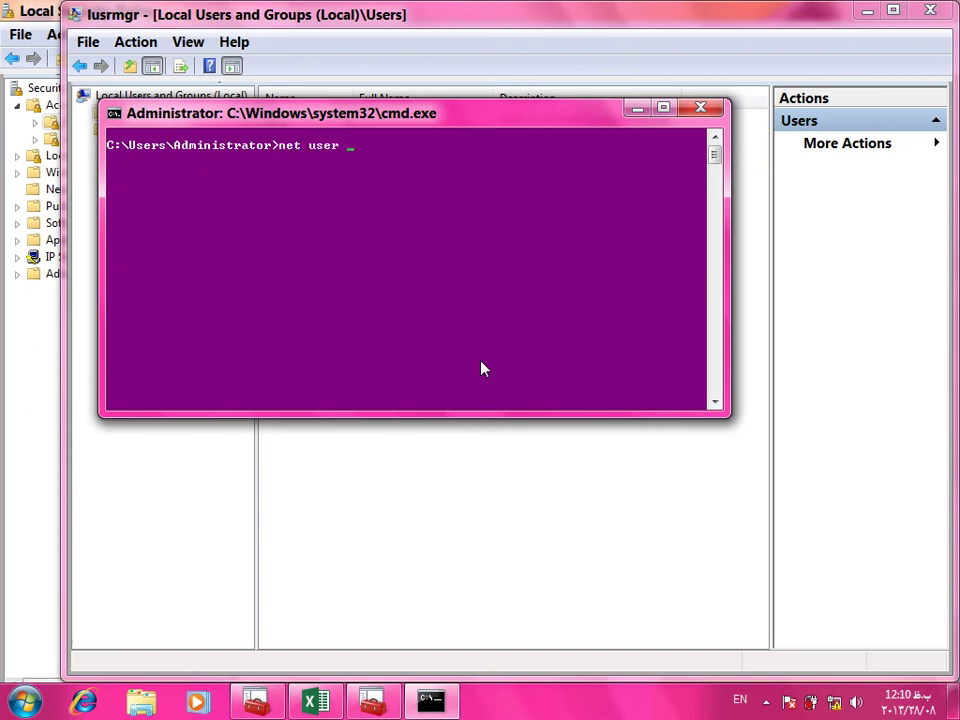
type(" logar /add")
key("Return")
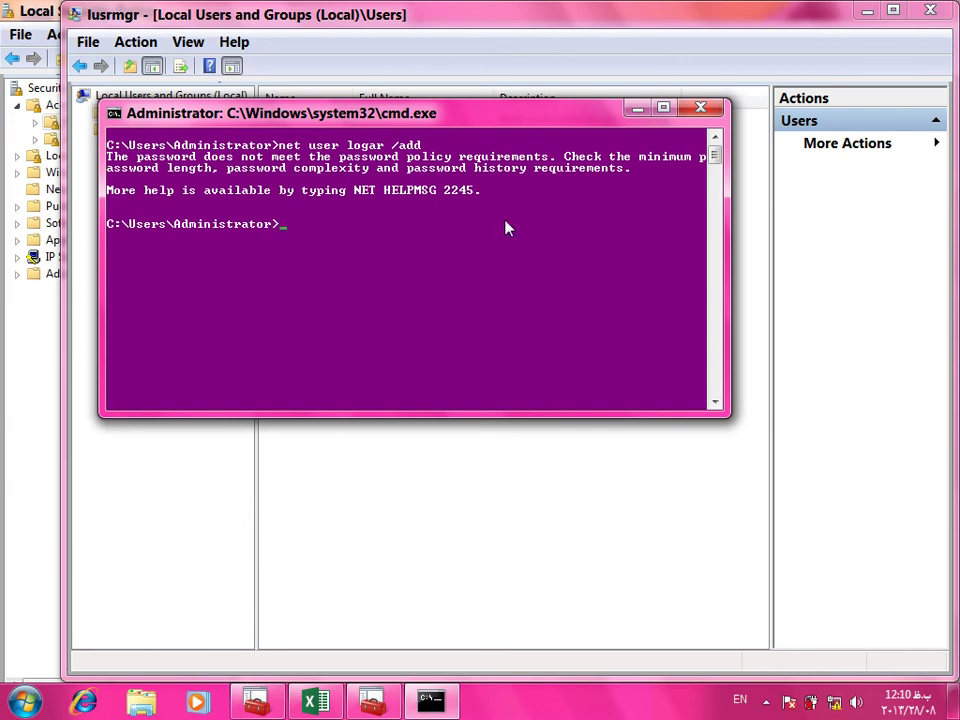
Disable password complexity requirements and reversible encryption
left_click(380, 704)
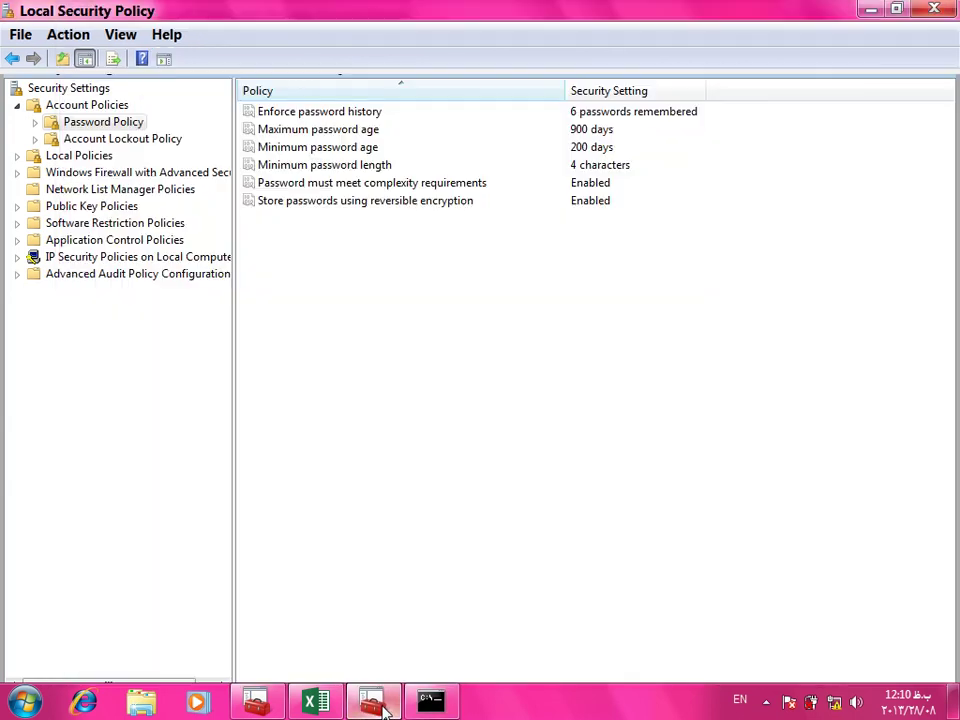
left_click(592, 186)
double_click(592, 186)
key("Down")
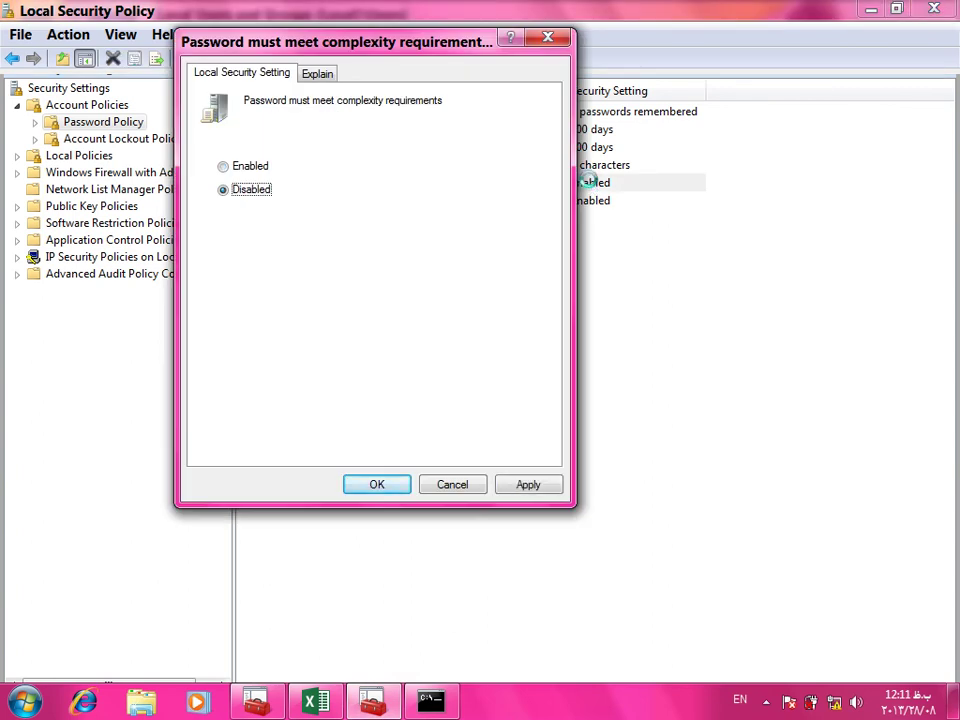
key("Return")
double_click(590, 205)
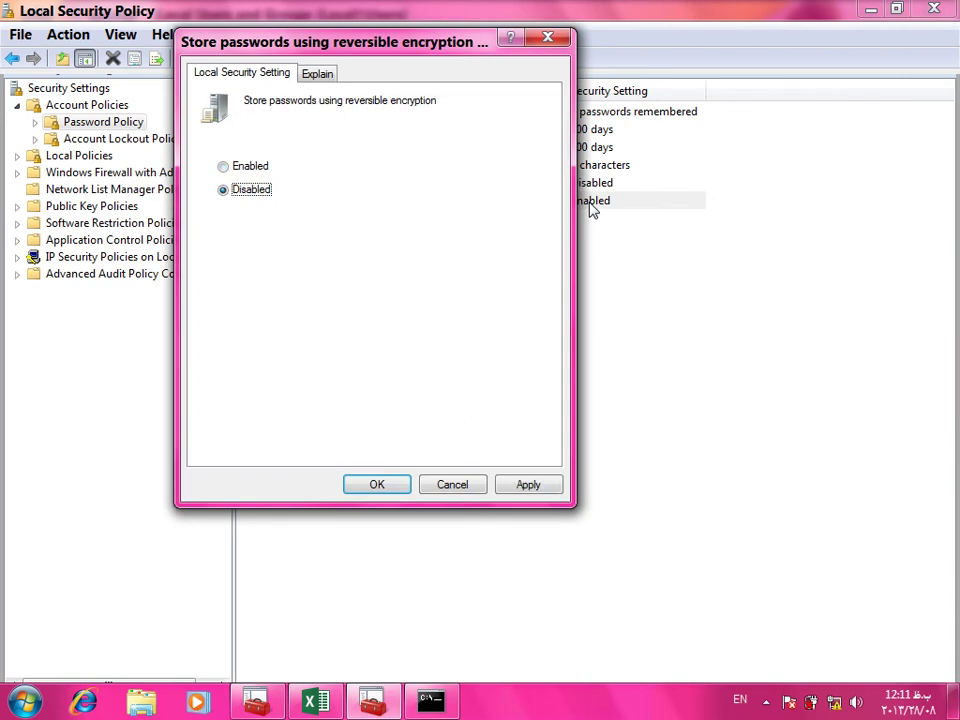
key("Return")
Set minimum password length to 0 and minimum password age to 0 days
double_click(591, 167)
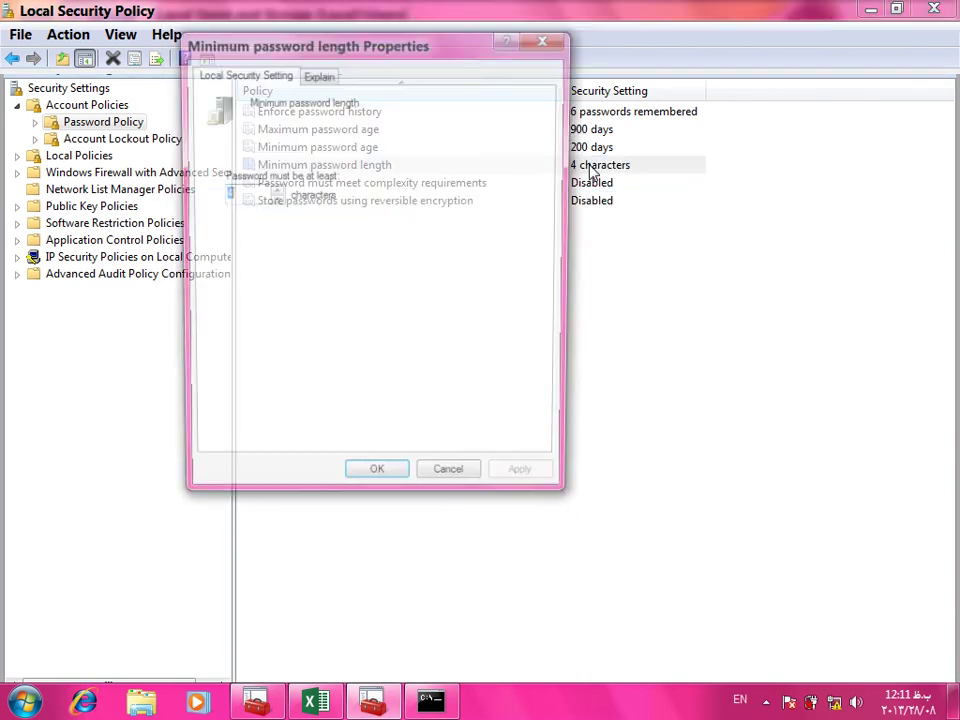
type("0")
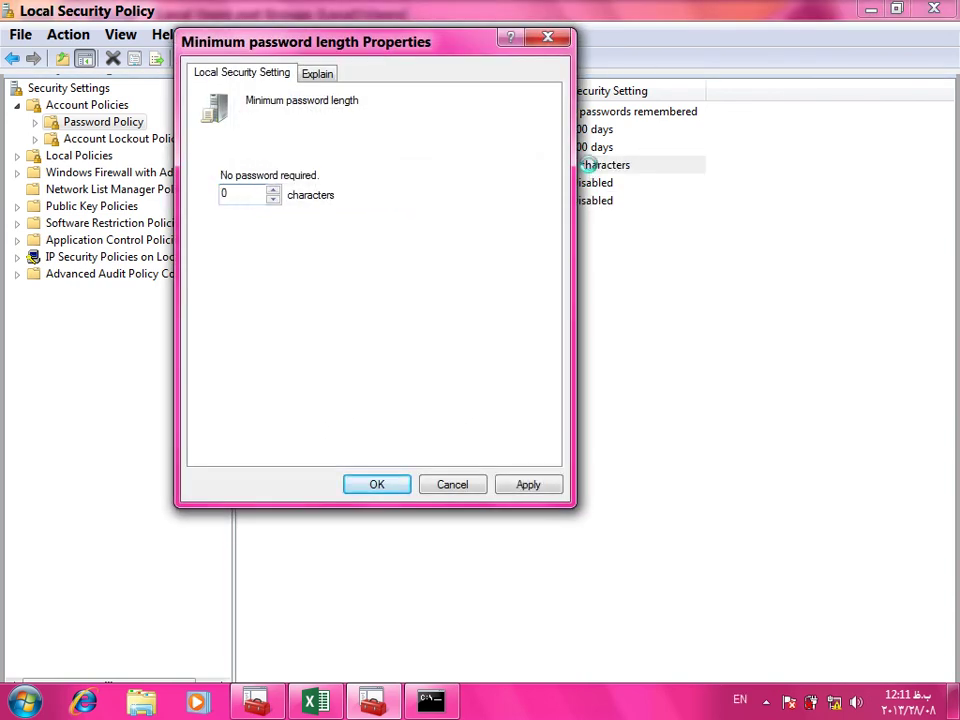
key("Return")
double_click(591, 150)
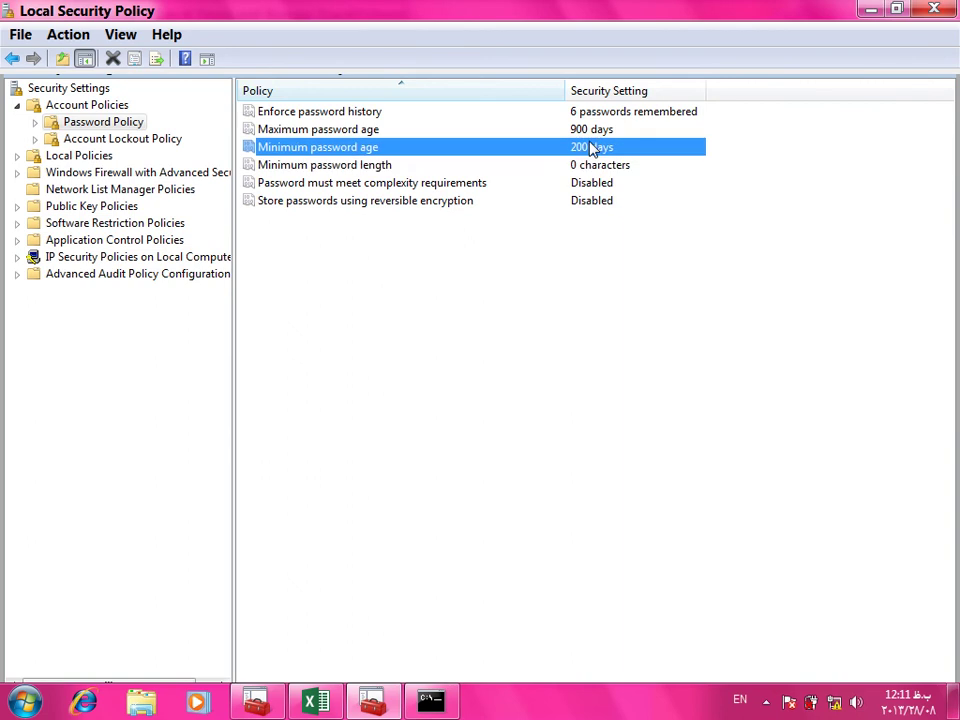
type("0")
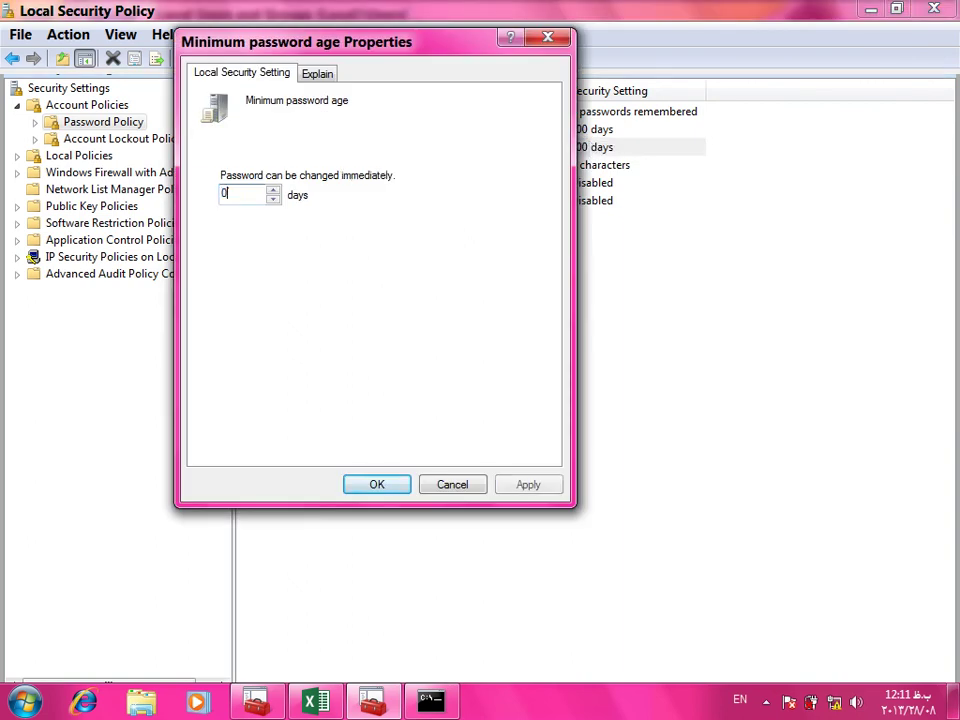
key("Return")
Set maximum password age to 42 days and password history to 0
double_click(591, 131)
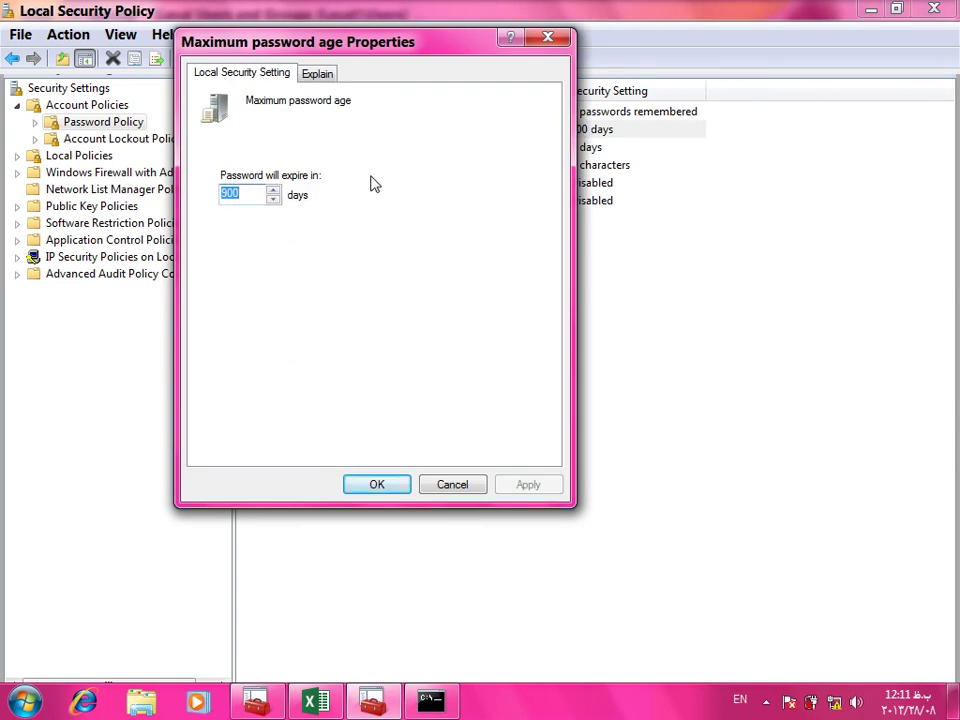
type("42")
key("Return")
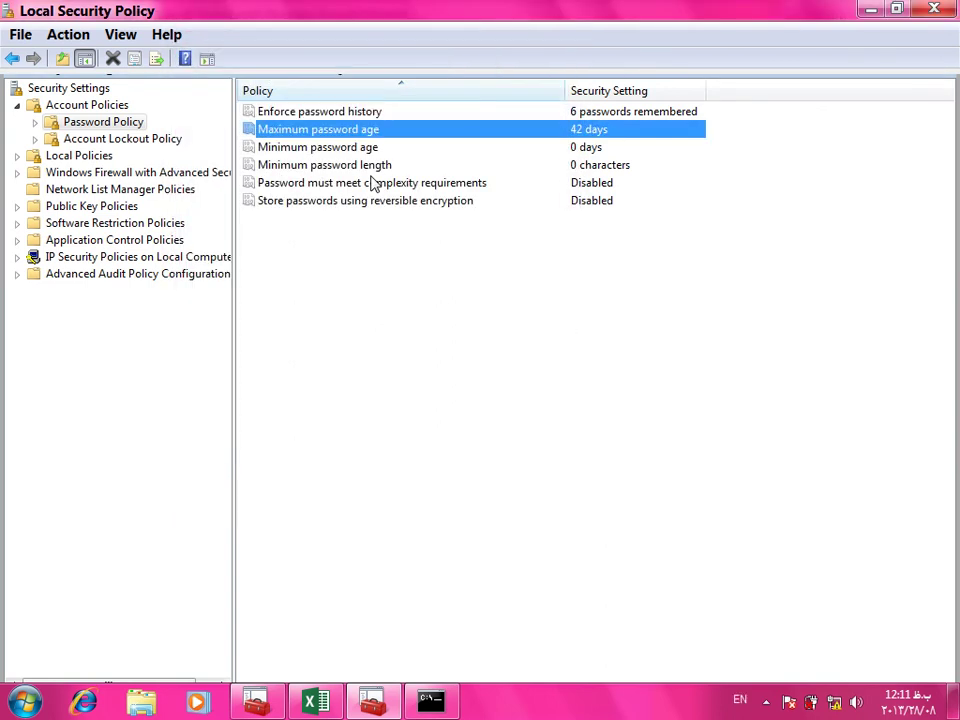
double_click(553, 112)
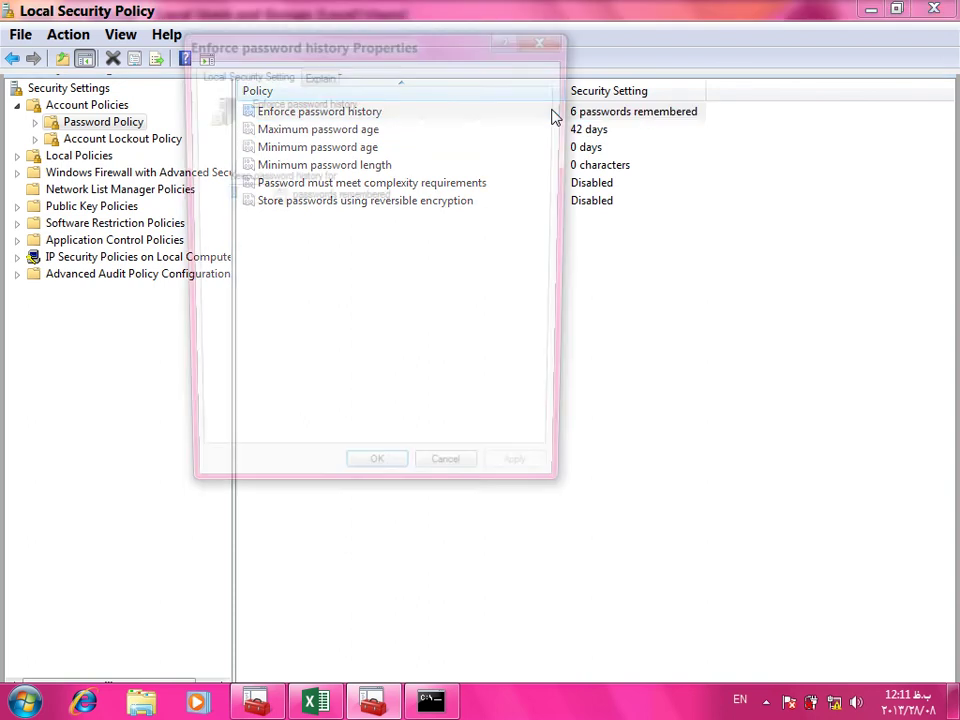
type("0")
key("Return")
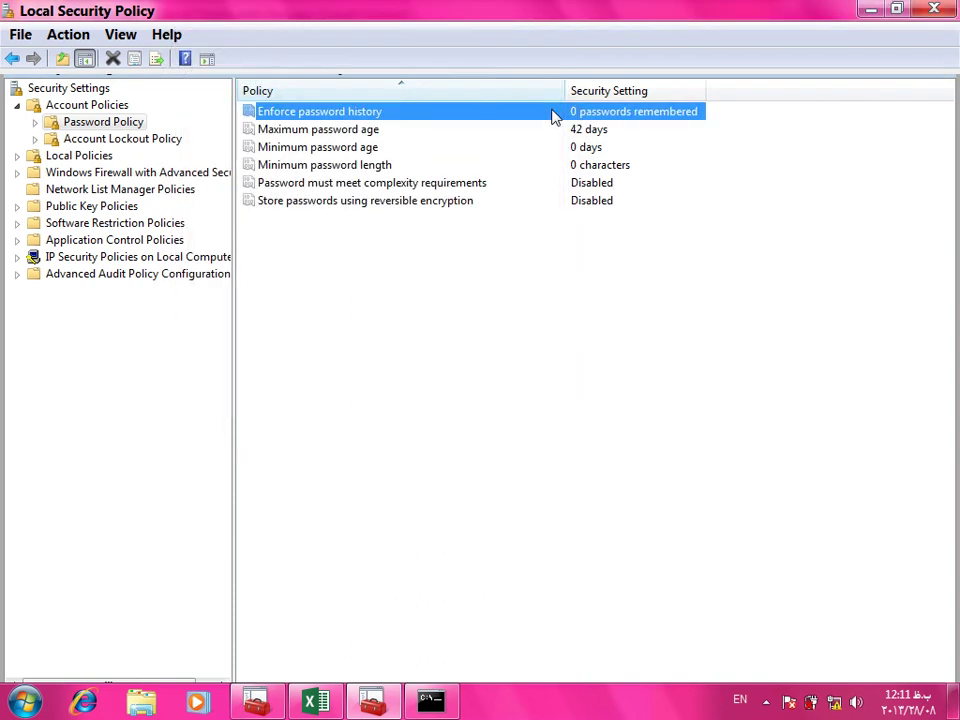
left_click(117, 143)
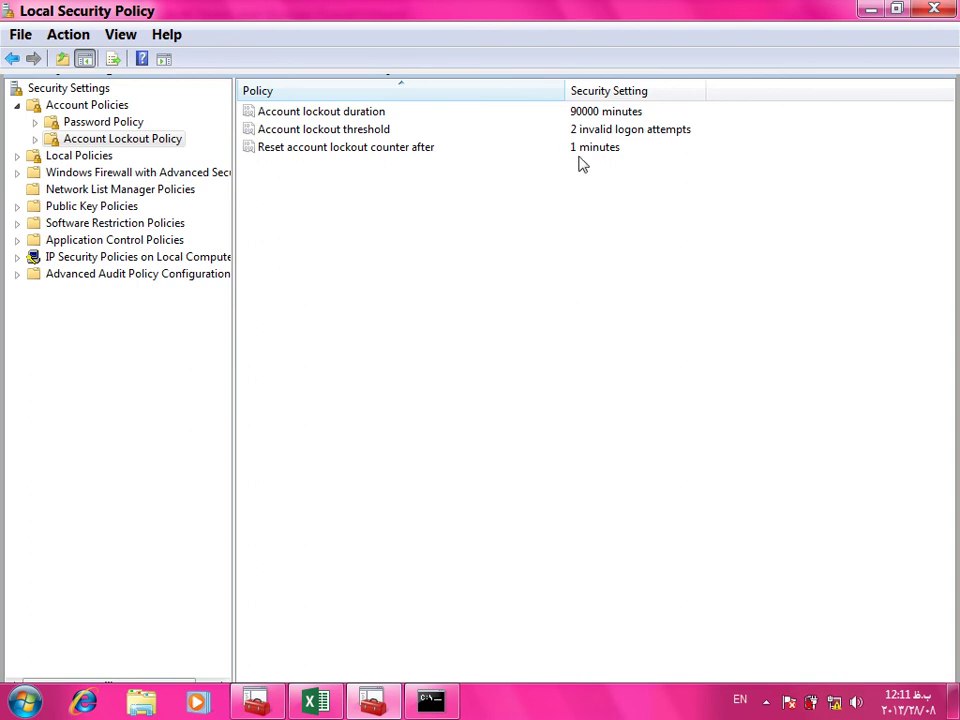
Try setting the lockout counter reset to 0 minutes, then cancel the out-of-range change
left_click(581, 151)
double_click(585, 162)
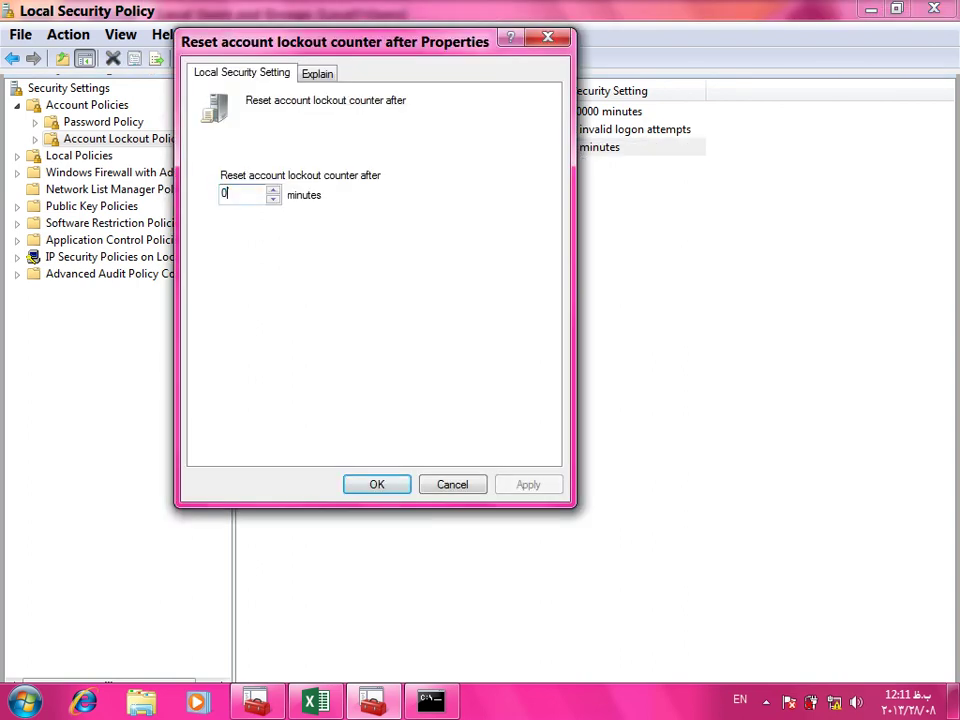
type("0")
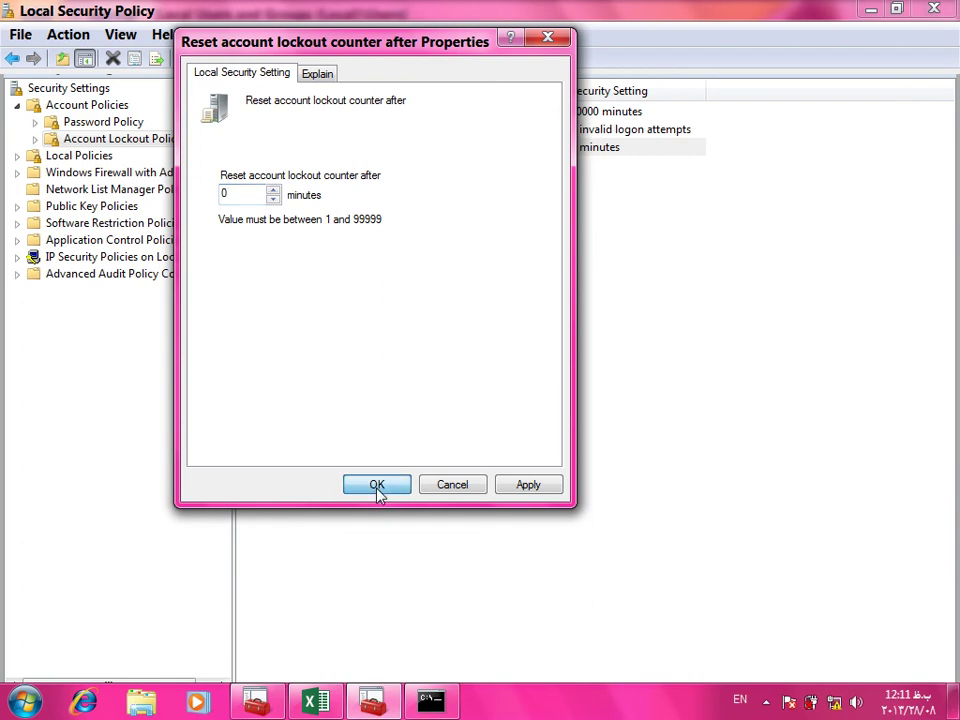
left_click(452, 494)
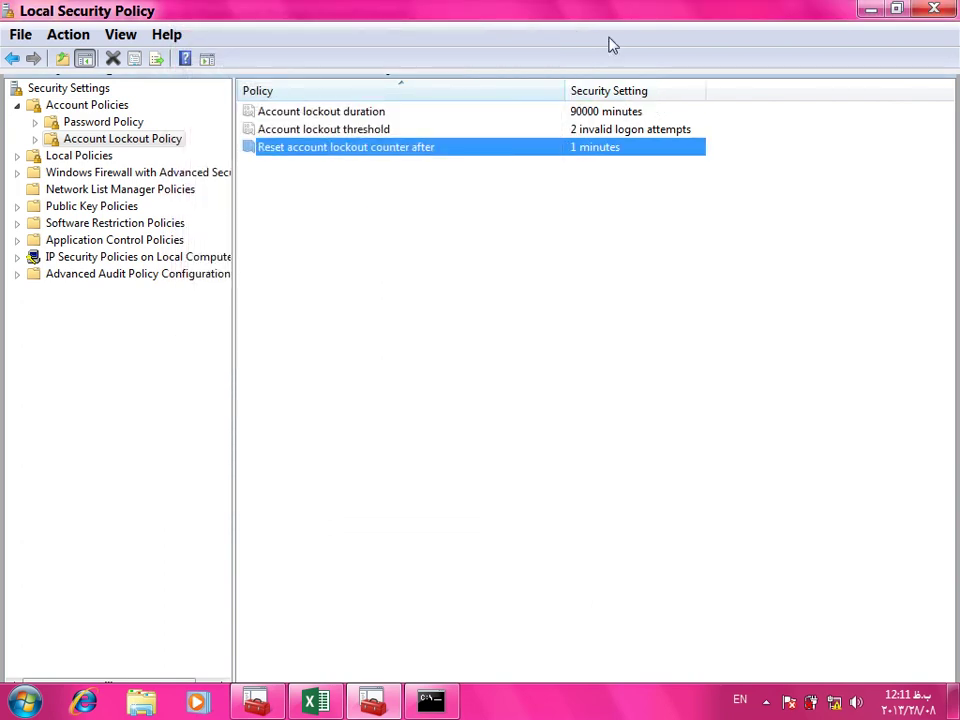
Set the account lockout threshold to 0 attempts and accept the suggested changes
double_click(638, 136)
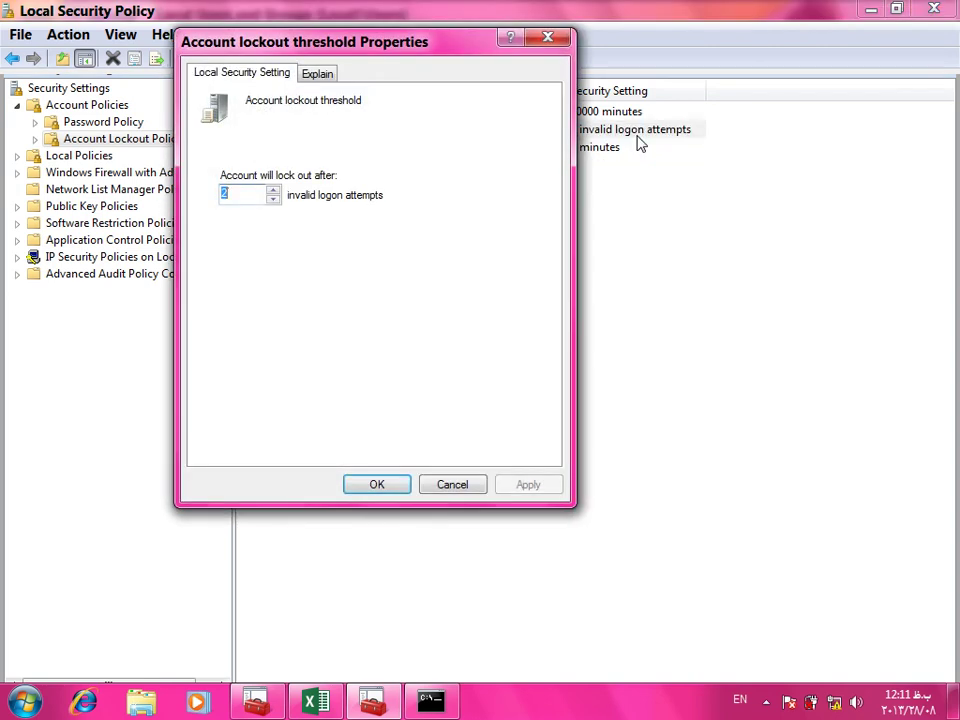
type("0")
key("Return")
key("Return")
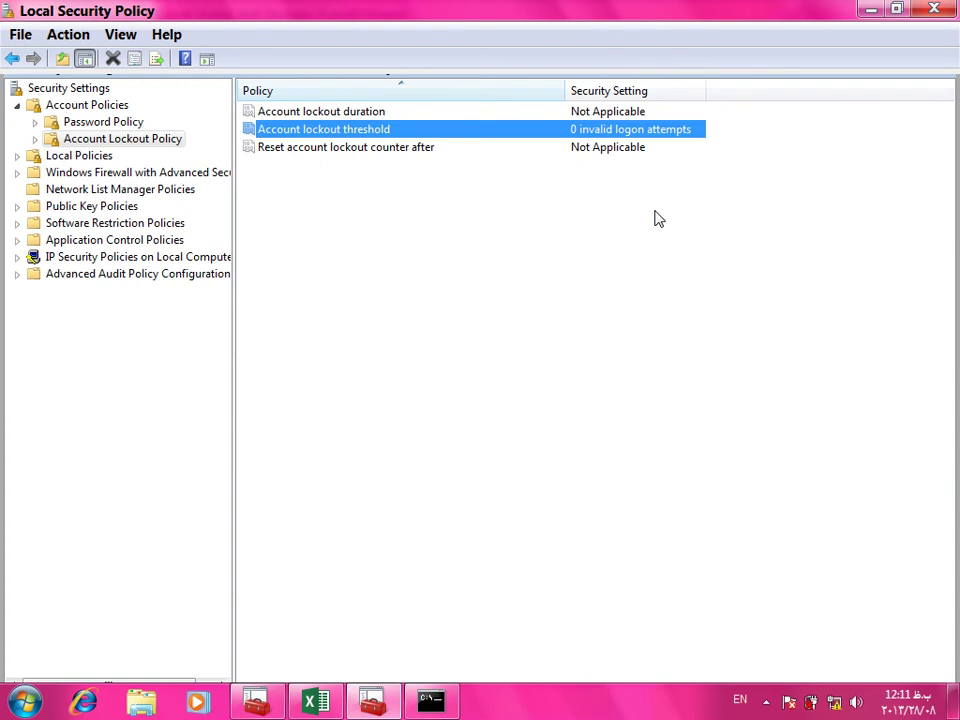
Run gpupdate to refresh group policy
key("super+r")
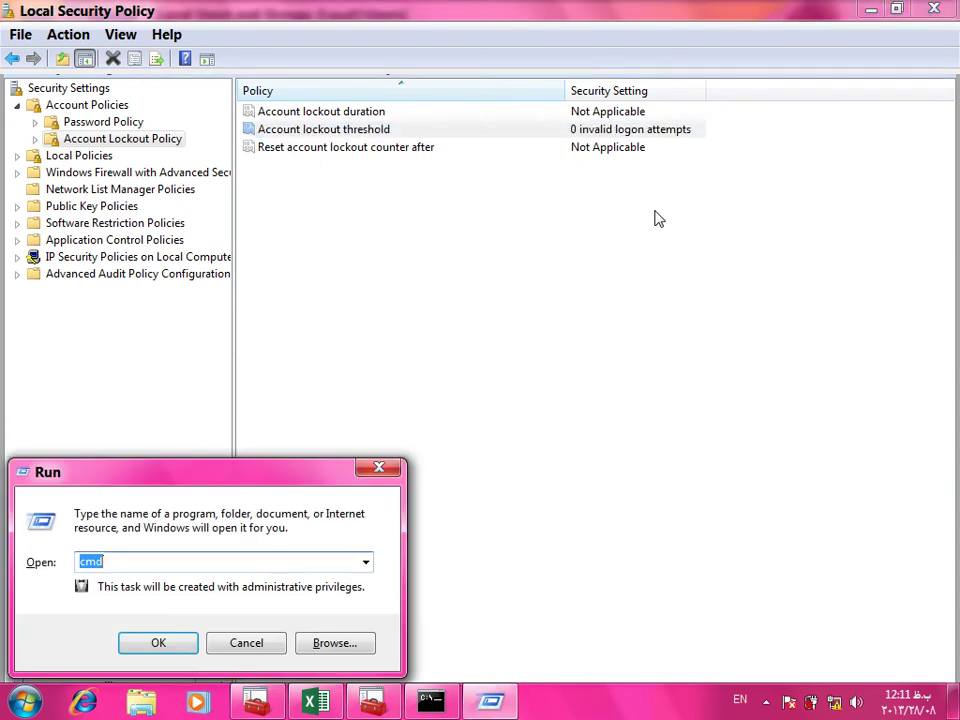
type("gpupdat")
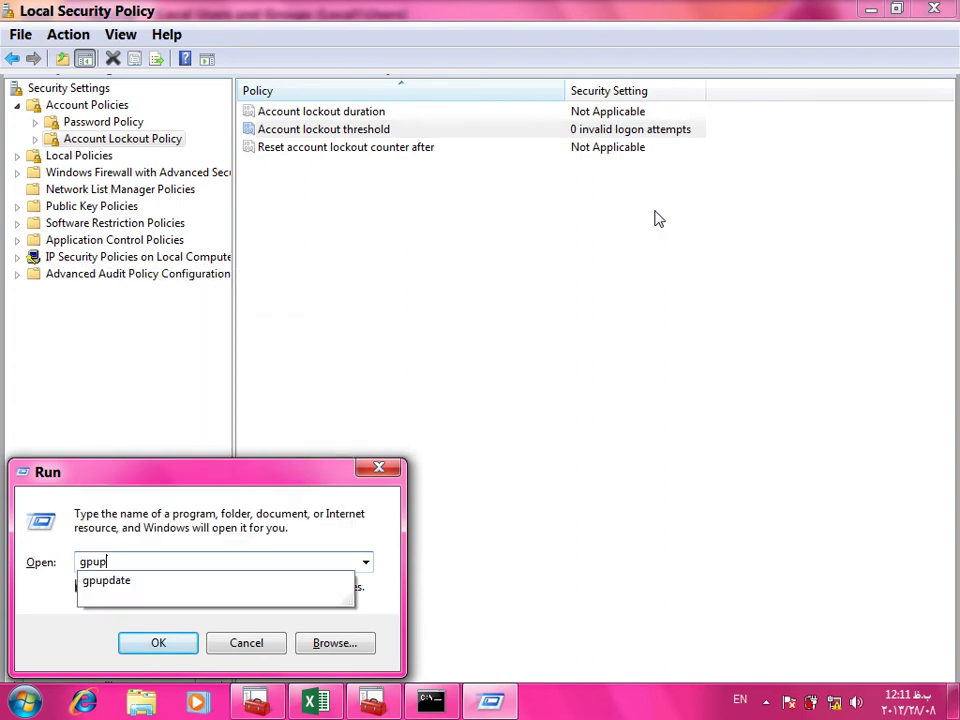
type("e")
key("Return")
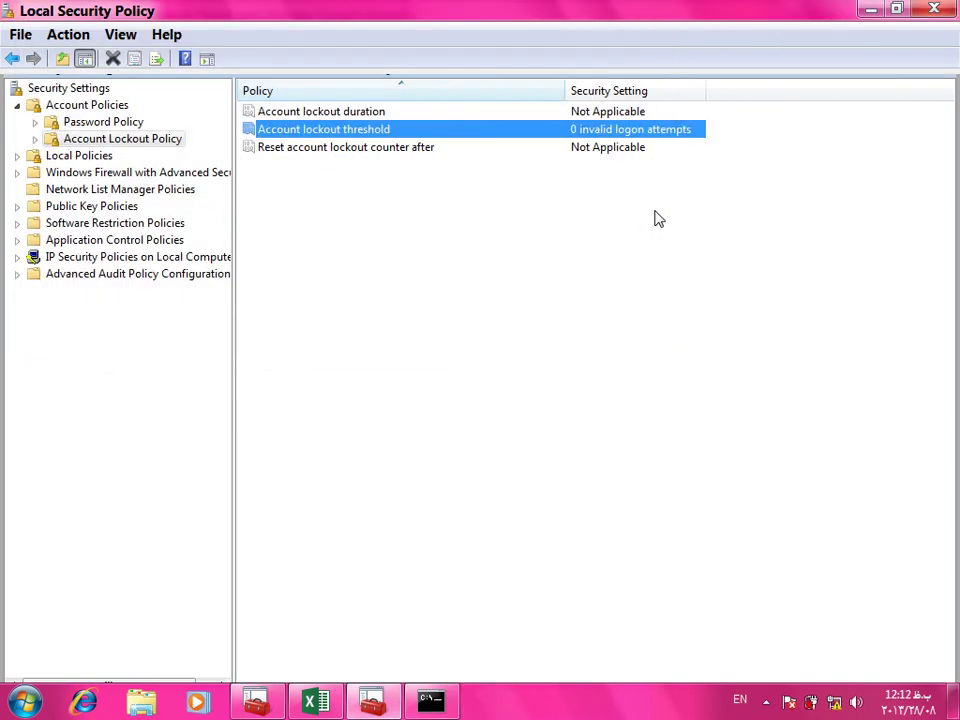
In a new Command Prompt, clear the screen and add a new local user with net user /add
key("super+r")
type("cmd")
key("Return")
type("cls")
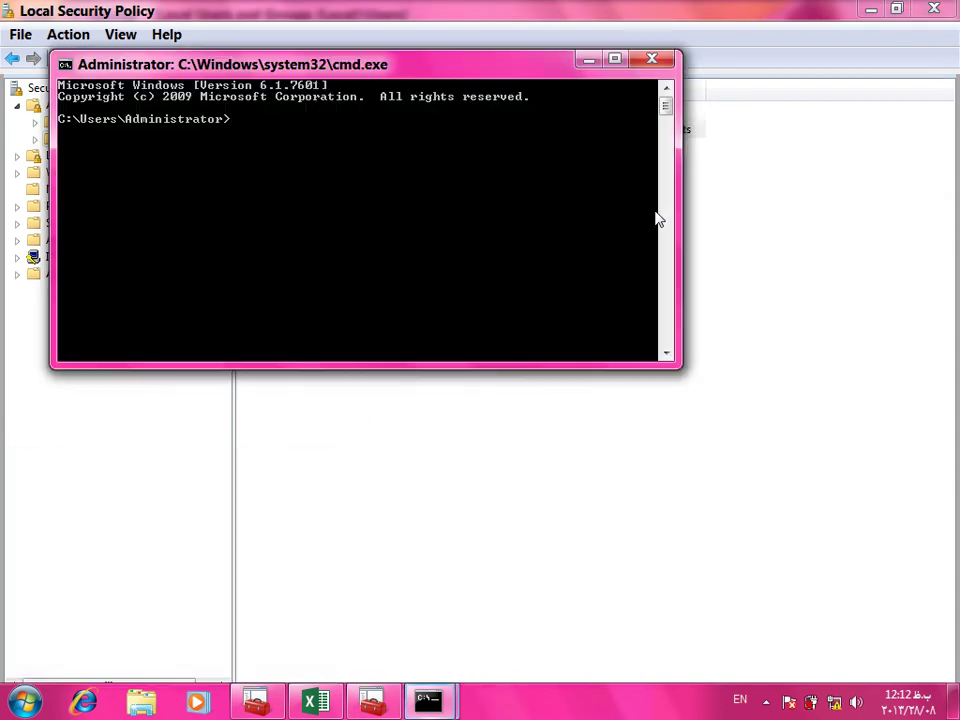
key("Return")
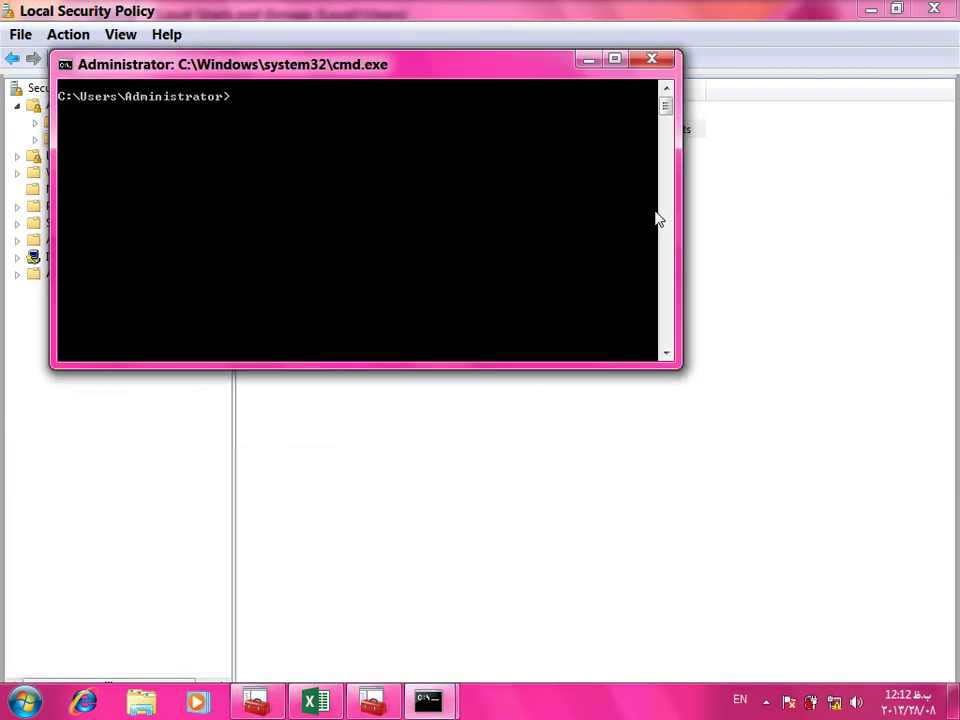
type("net user samim /add")
key("Return")
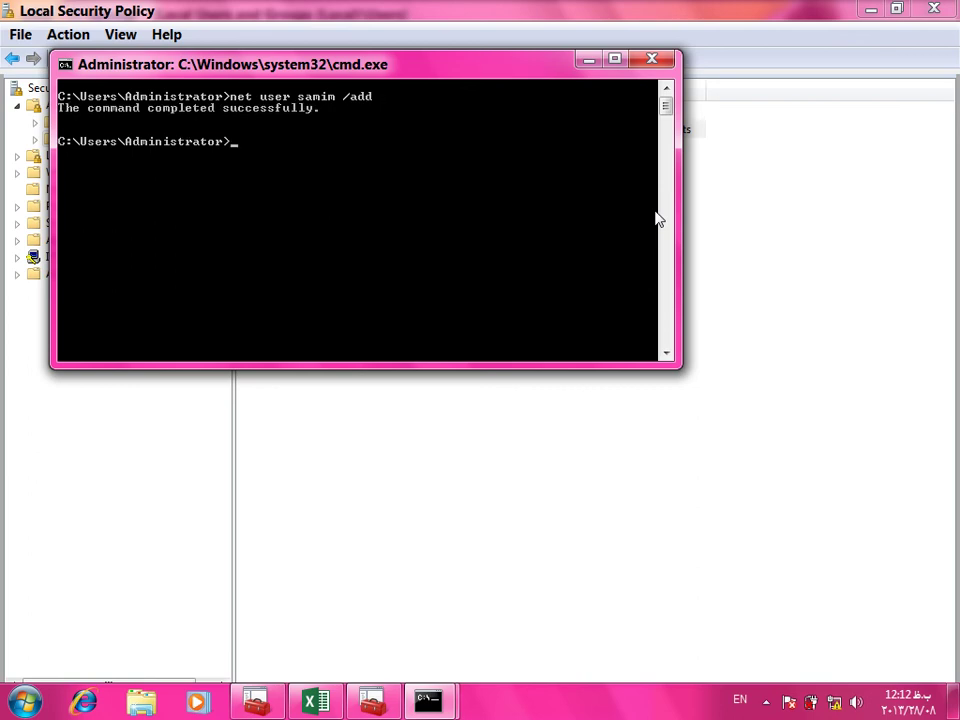
scroll(674, 300, "down", 3)
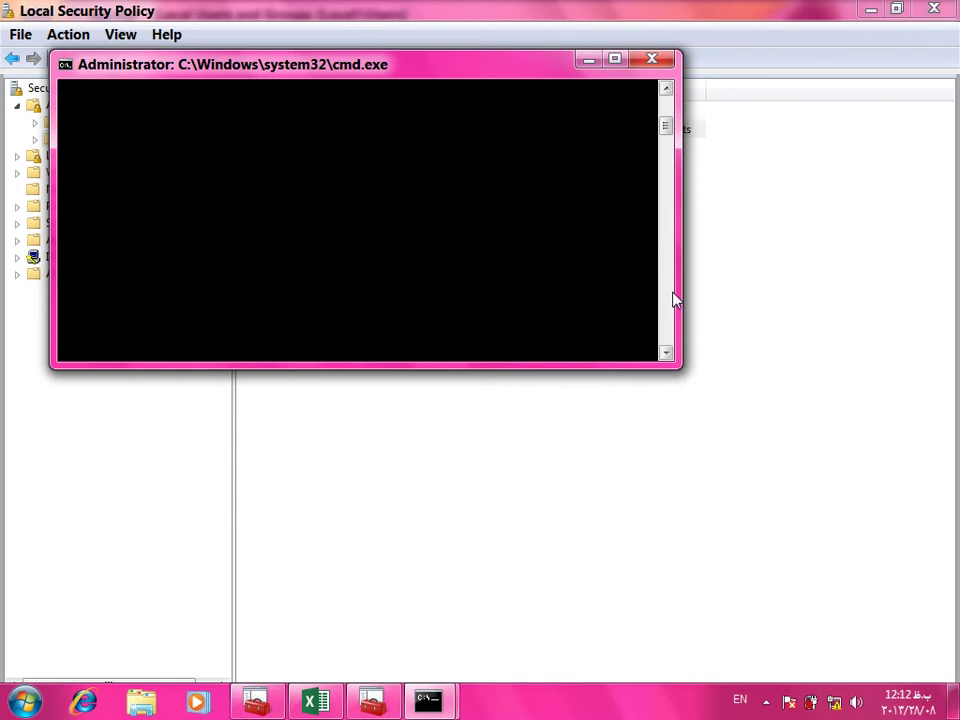
left_click(758, 17)
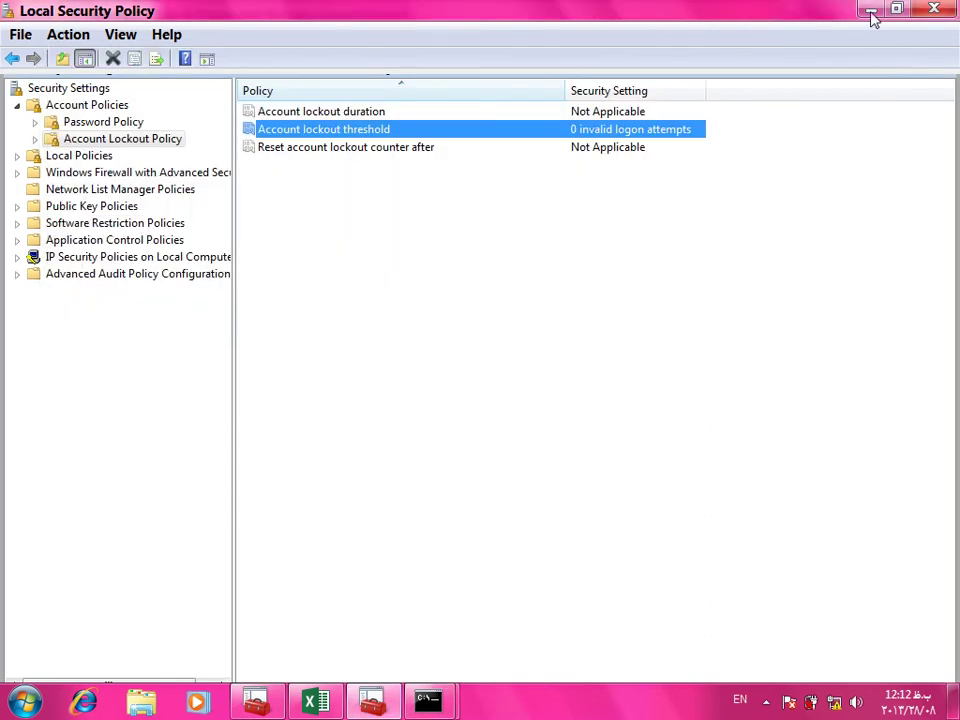
Close Local Security Policy, Local Users and Groups and Command Prompt, then refresh the desktop
left_click(925, 14)
left_click(925, 14)
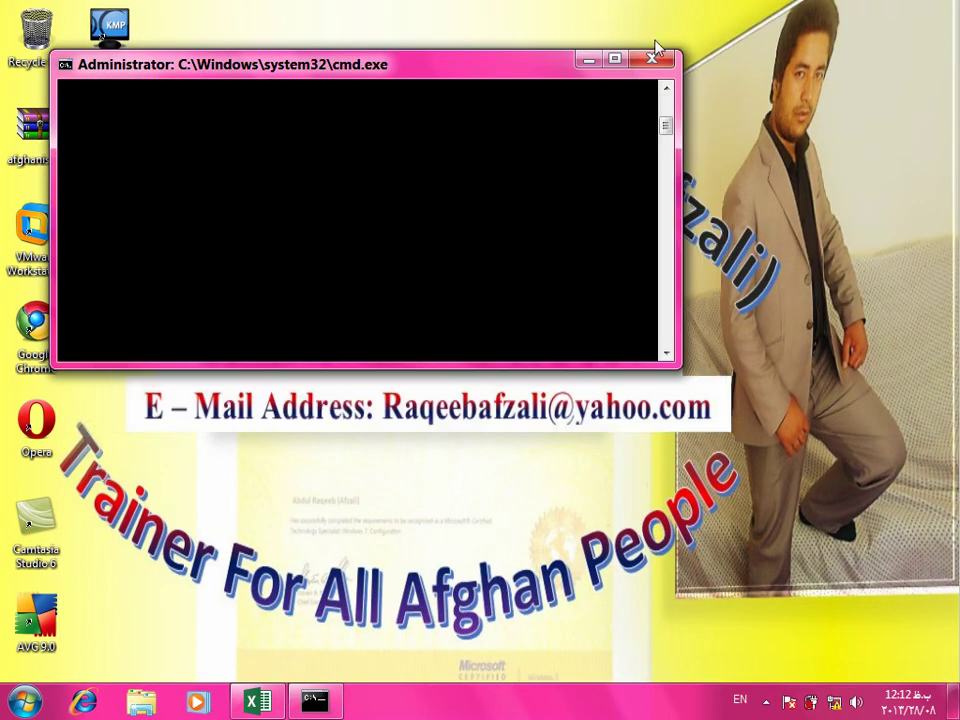
left_click(651, 61)
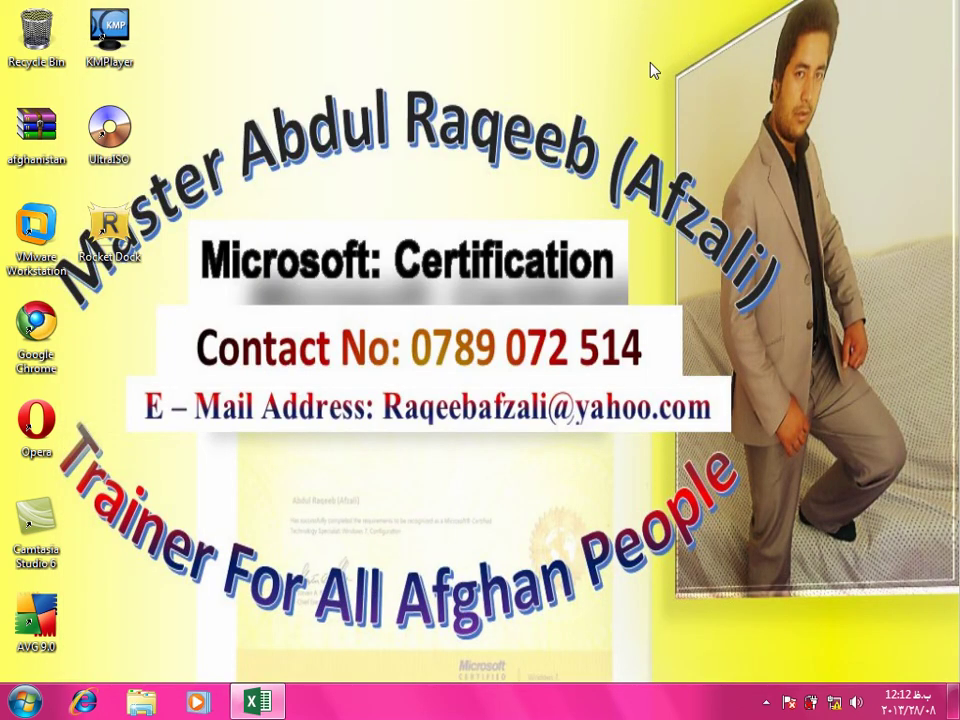
right_click(677, 65)
left_click(684, 119)
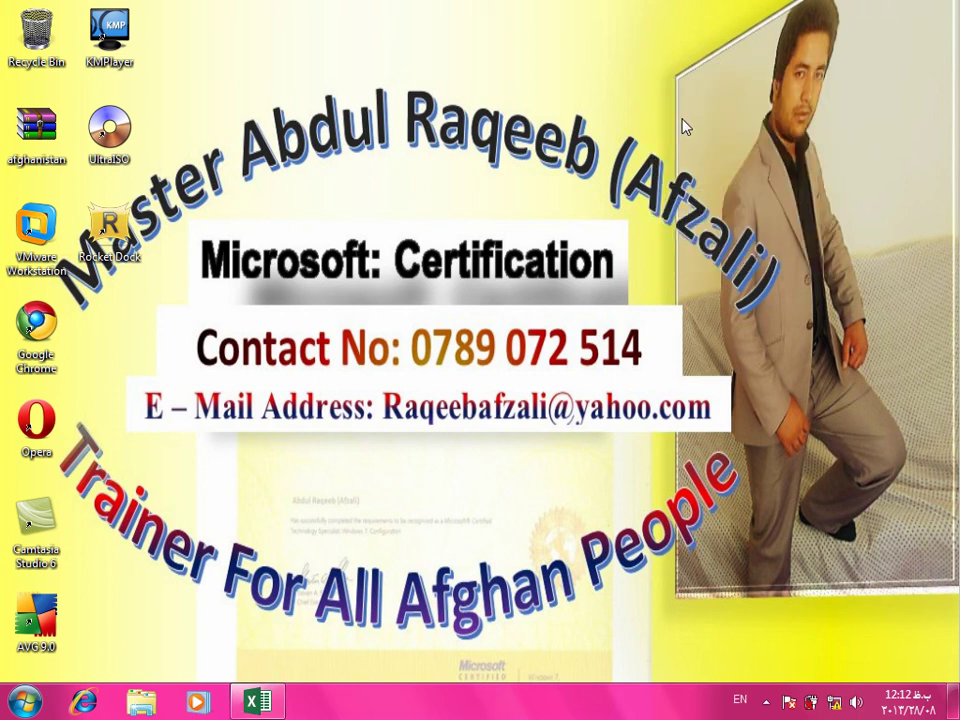